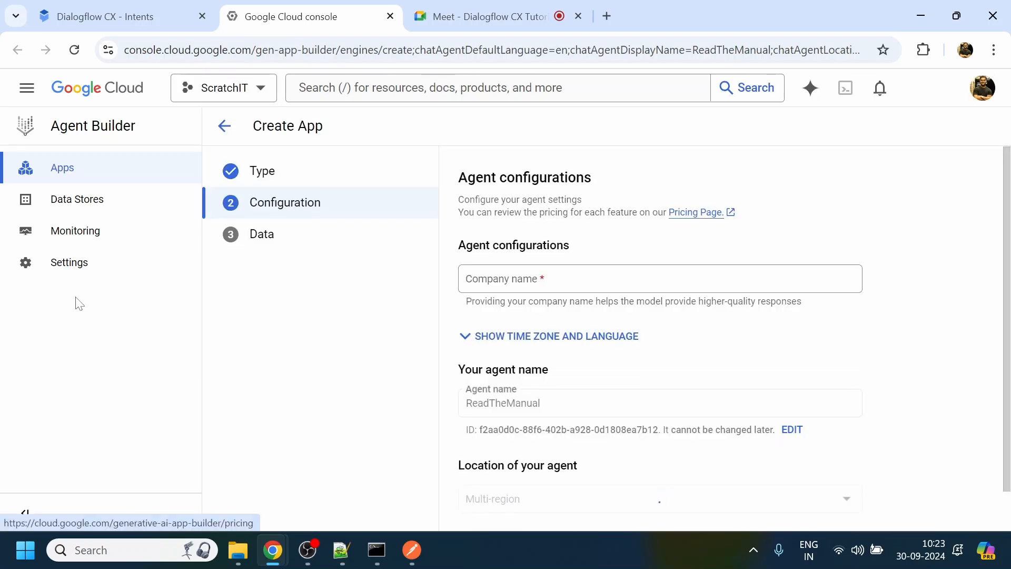
# - Set the agent's company name to FAQ in the app configuration and continue to the data stage
pyautogui.click(111, 9)
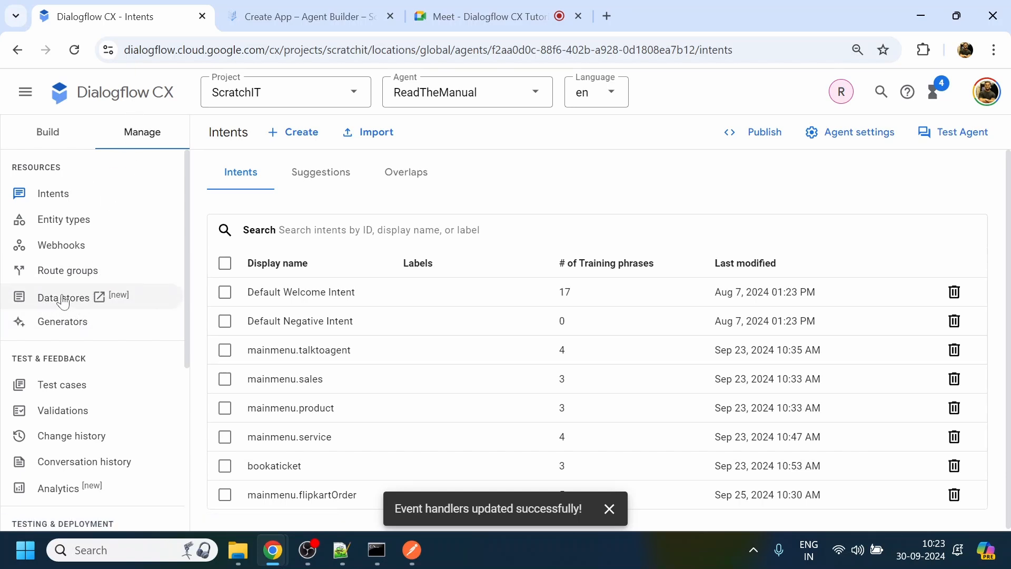
pyautogui.click(317, 17)
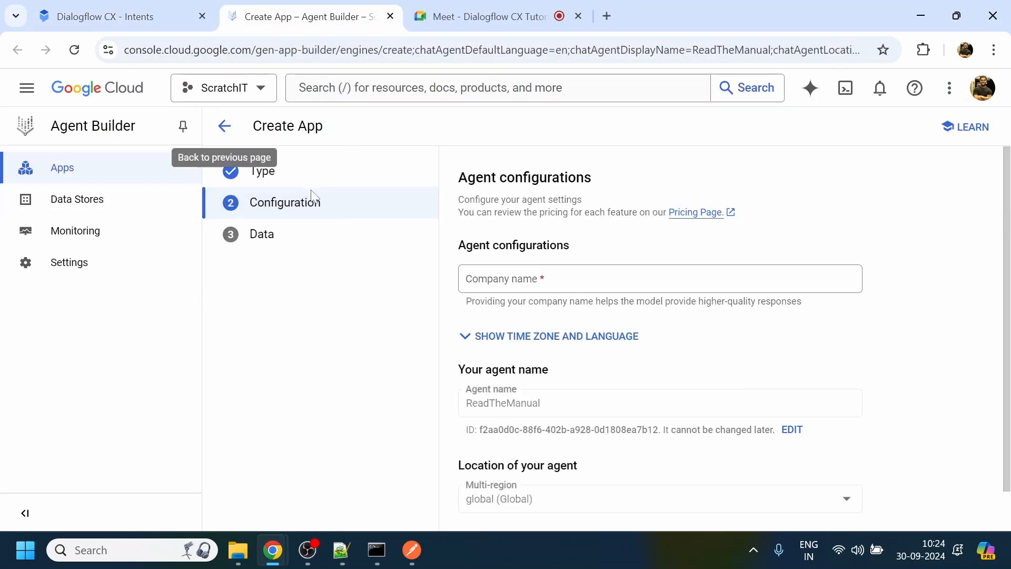
pyautogui.click(535, 283)
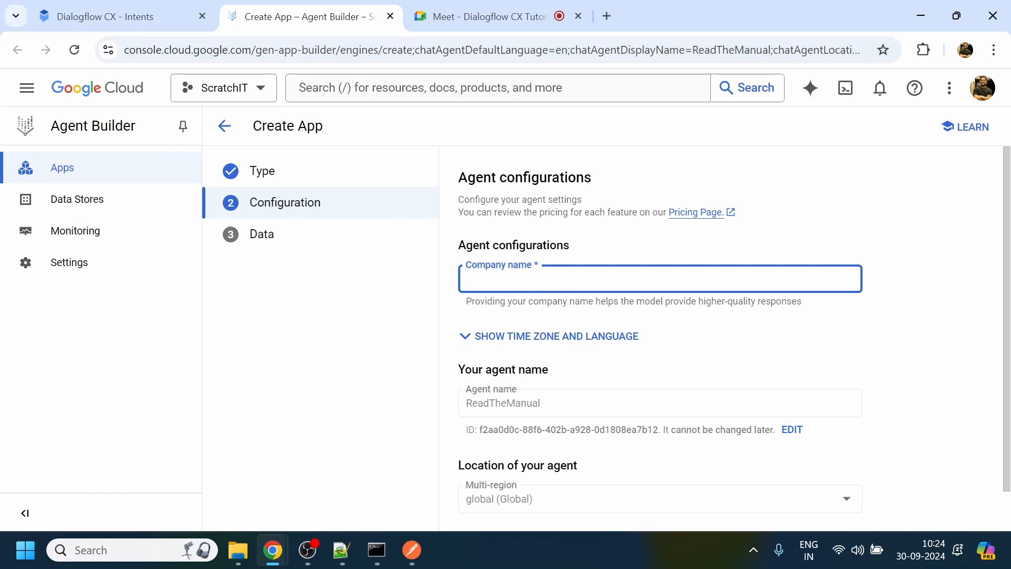
pyautogui.write('FAQ')
pyautogui.scroll(-1, 609, 309)
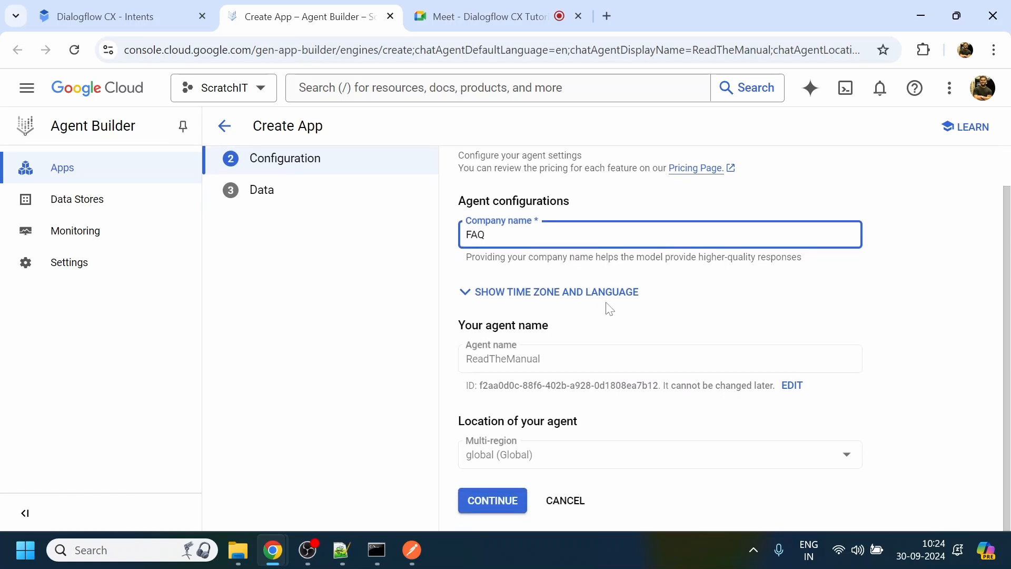
pyautogui.click(493, 503)
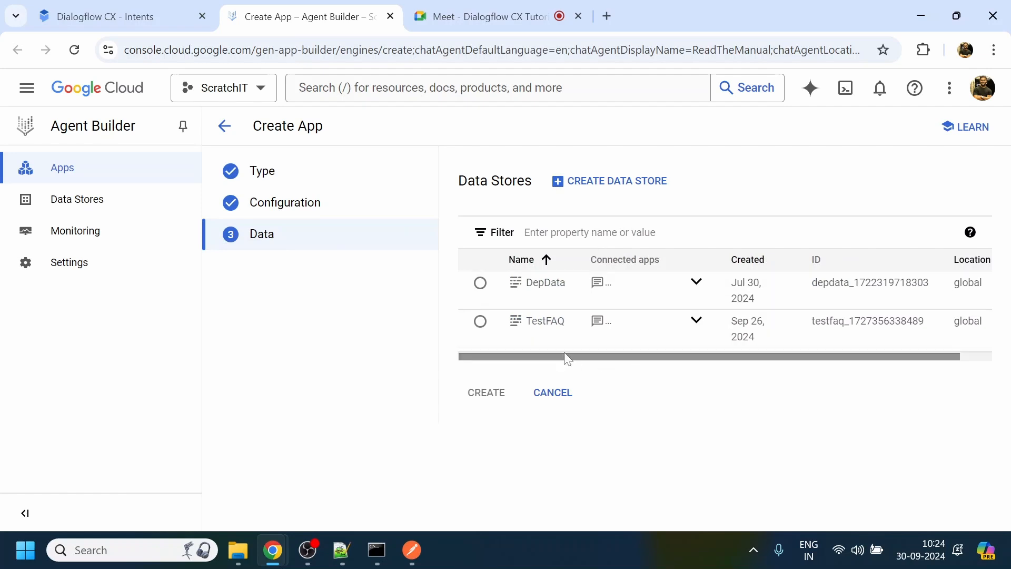
# - Start creating a new data store that uses Website Content as its source
pyautogui.click(642, 189)
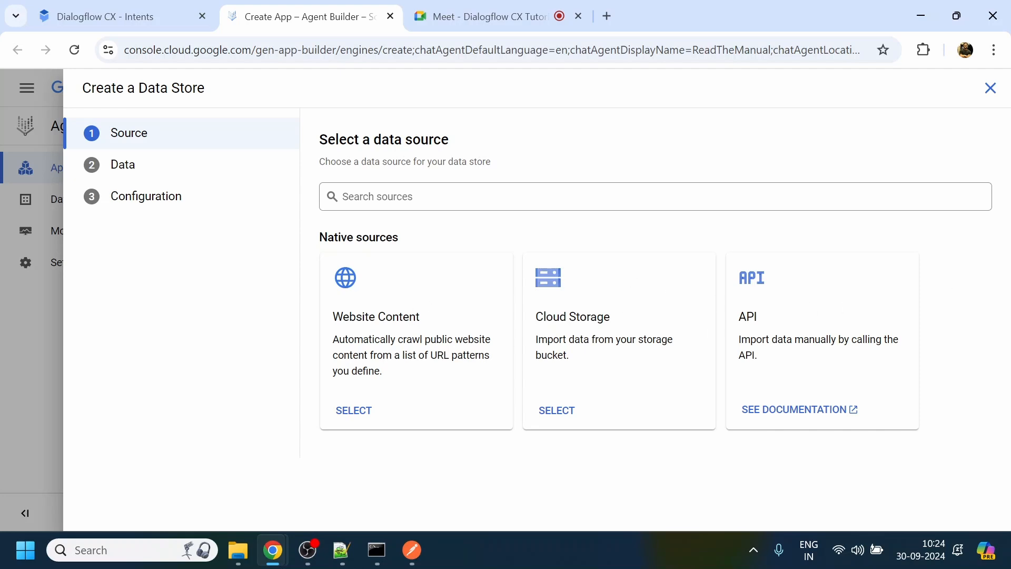
pyautogui.click(366, 412)
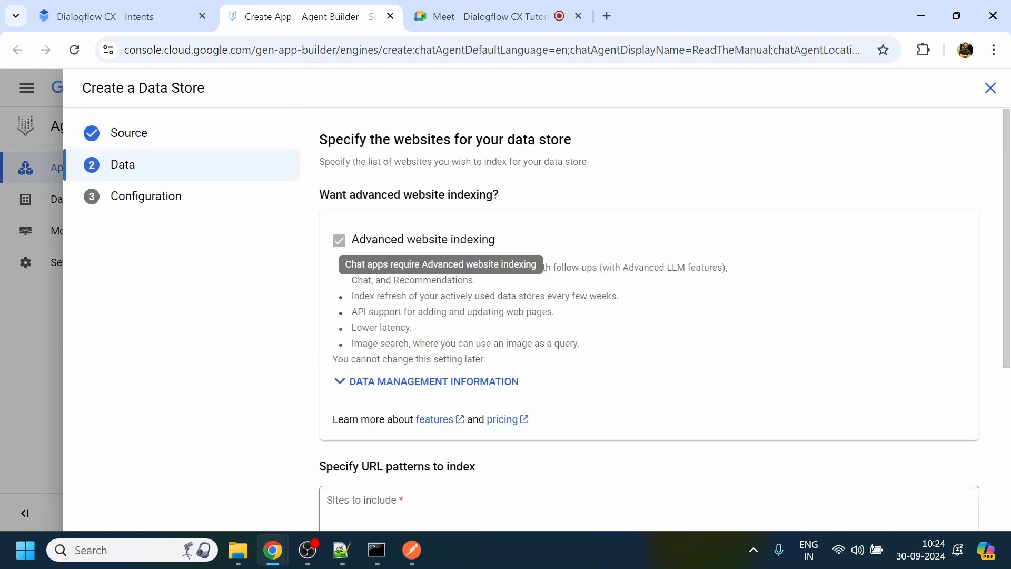
pyautogui.scroll(-2, 829, 345)
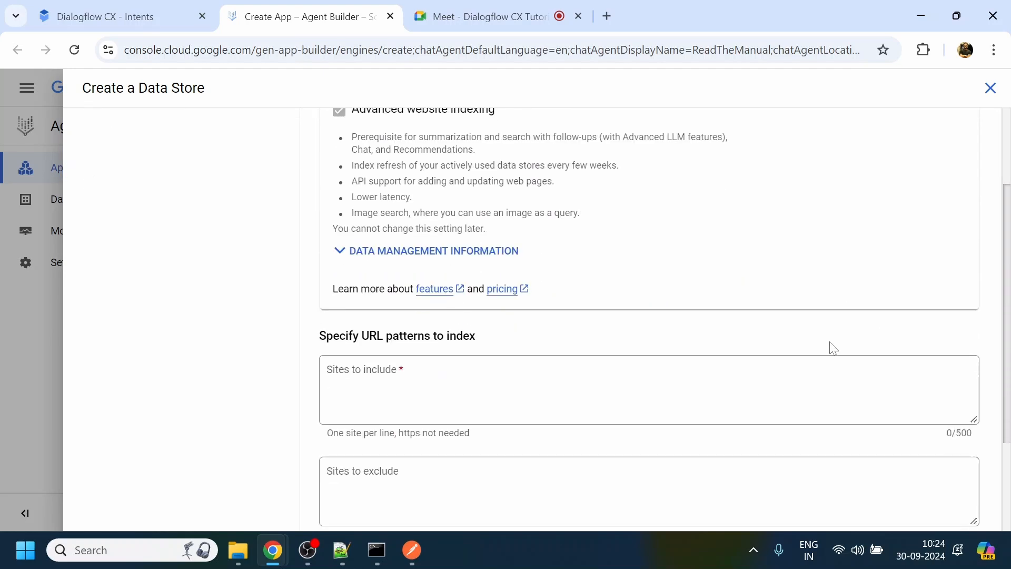
pyautogui.click(829, 369)
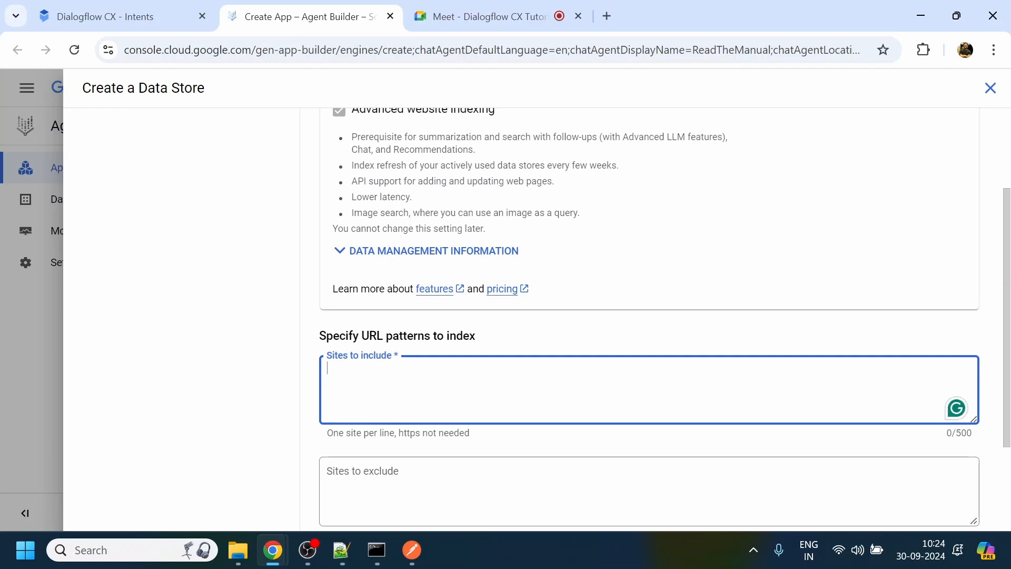
# - In a new browser tab, search Google for "irtct faq" and open IRCTC's FAQ page at contents.irctc.co.in/en/FAQs.html
pyautogui.click(607, 17)
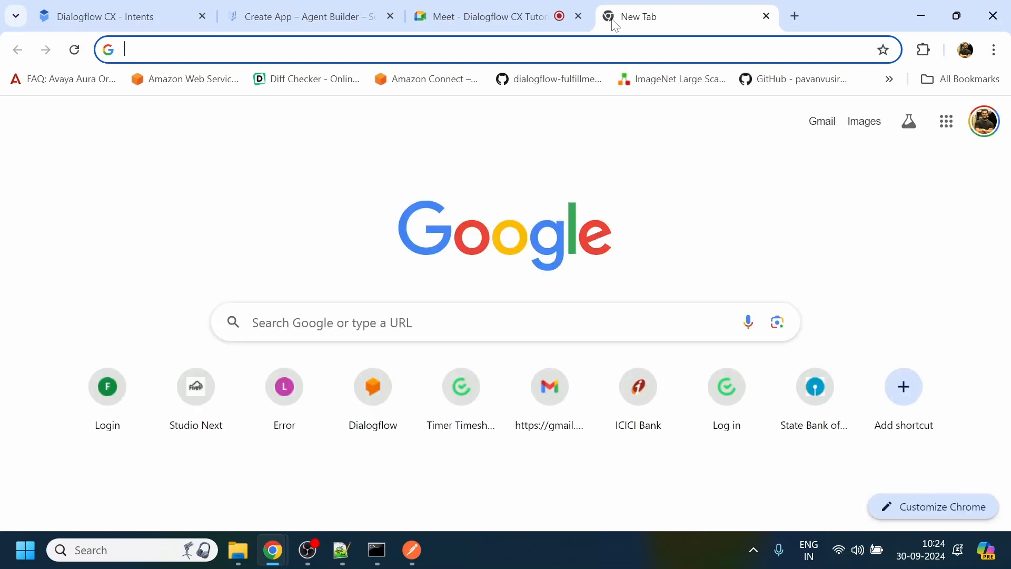
pyautogui.write('irtct')
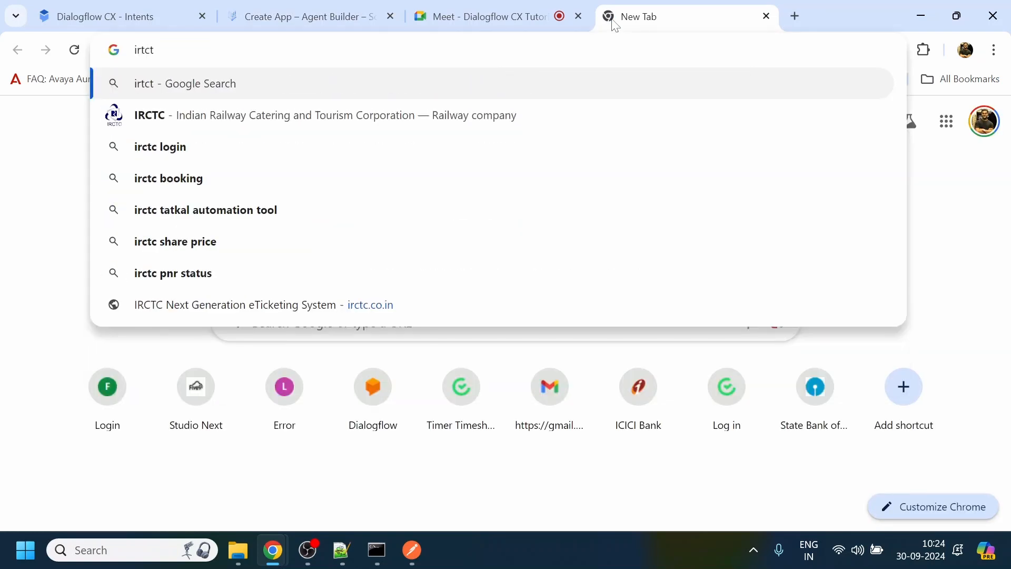
pyautogui.press('Return')
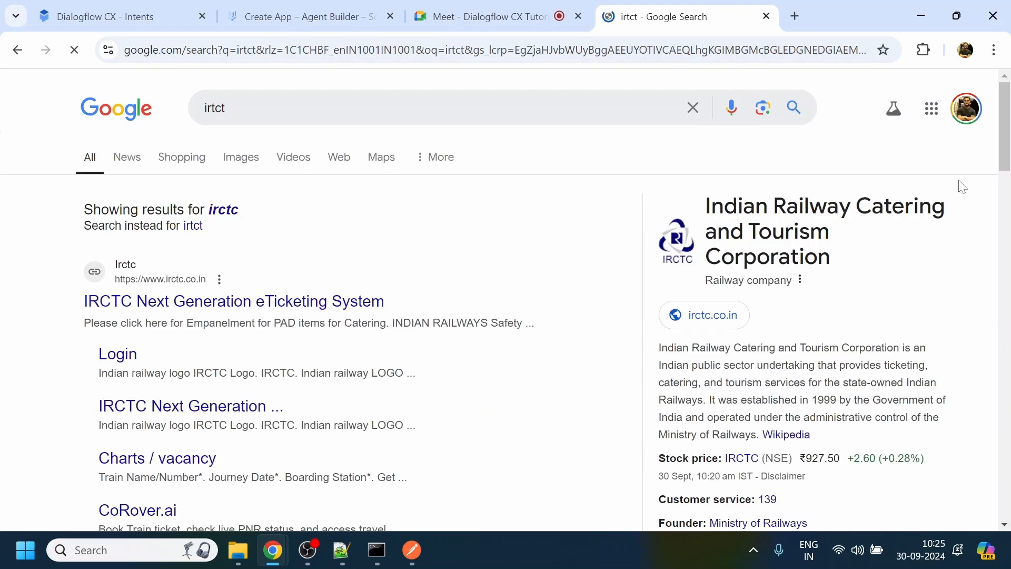
pyautogui.moveTo(1005, 133)
pyautogui.mouseDown()
pyautogui.moveTo(1005, 182)
pyautogui.moveTo(1005, 133)
pyautogui.mouseUp()
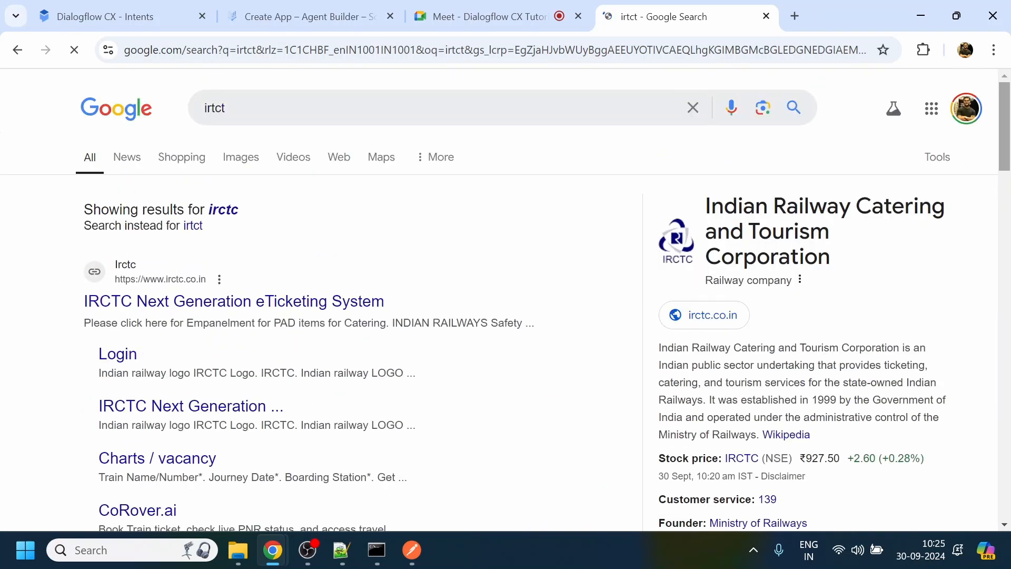
pyautogui.click(226, 108)
pyautogui.write('faq')
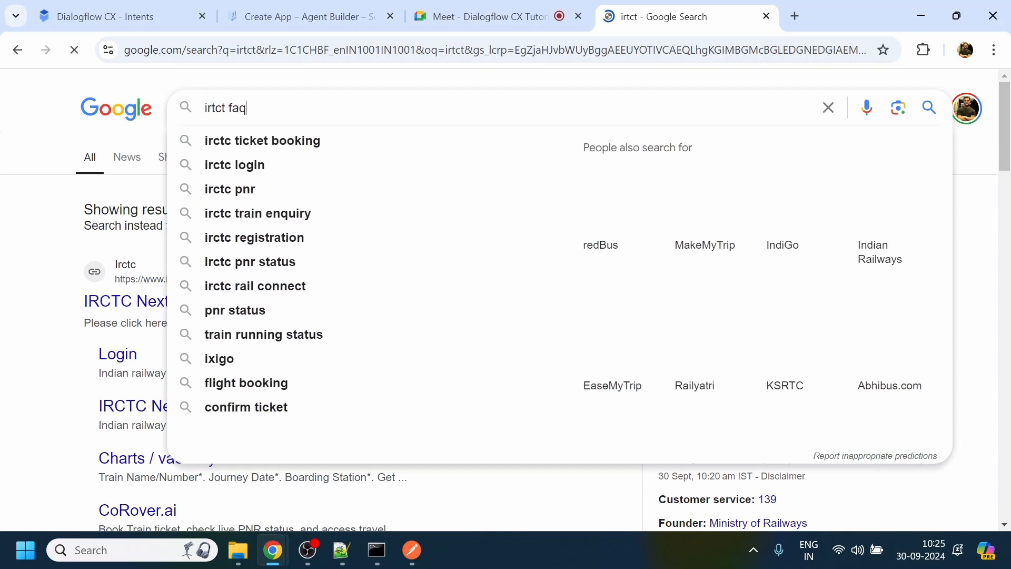
pyautogui.press('Return')
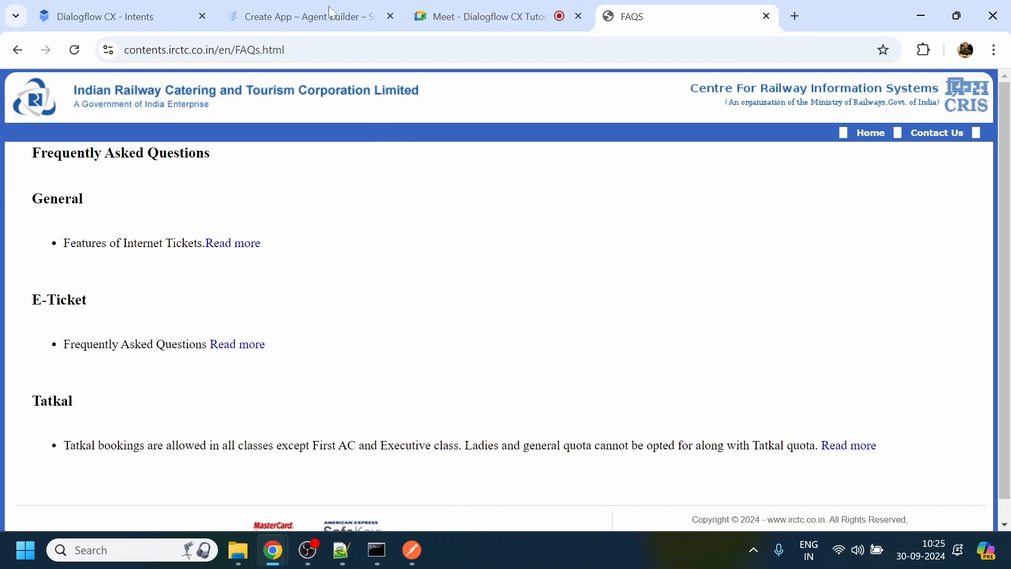
pyautogui.click(316, 50)
pyautogui.hotkey('ctrl', 'c')
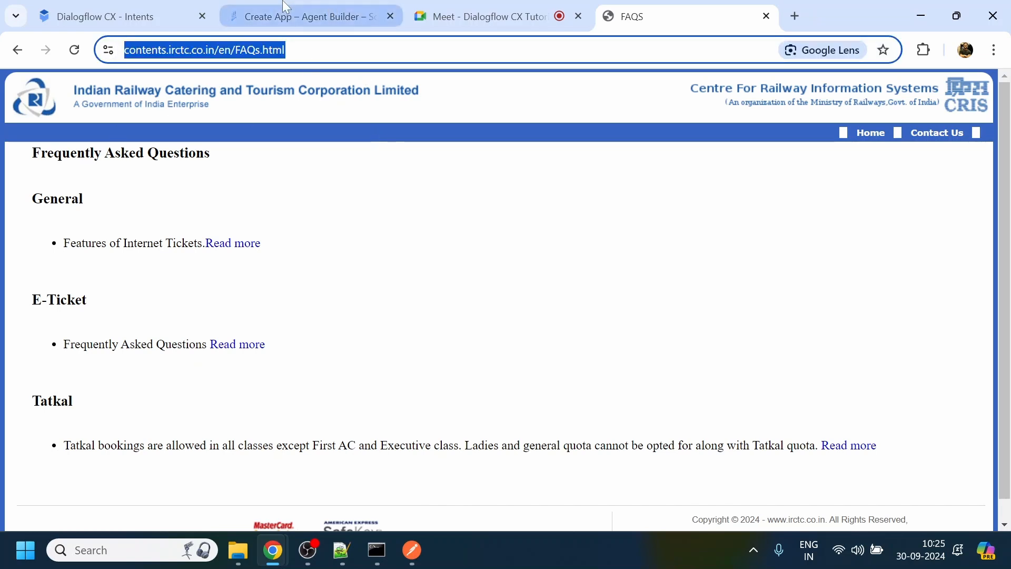
pyautogui.click(311, 16)
pyautogui.hotkey('ctrl', 'v')
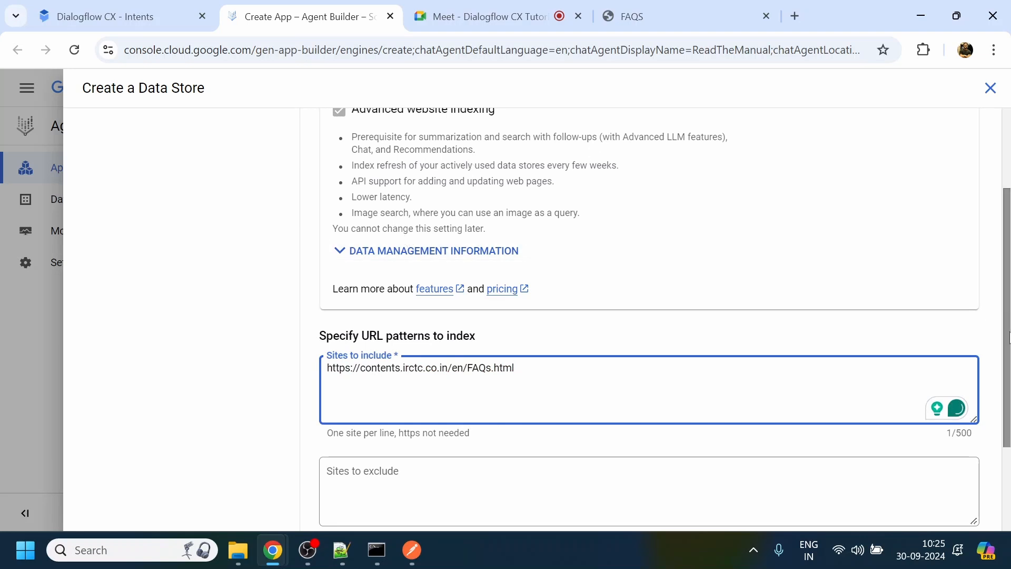
pyautogui.scroll(1, 1007, 310)
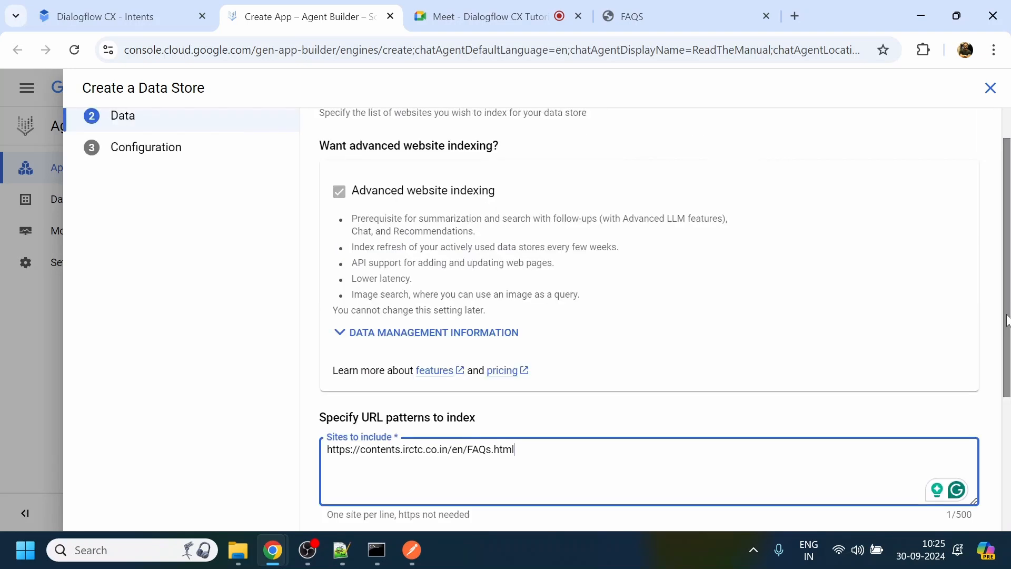
pyautogui.moveTo(1007, 297); pyautogui.dragTo(1008, 437)
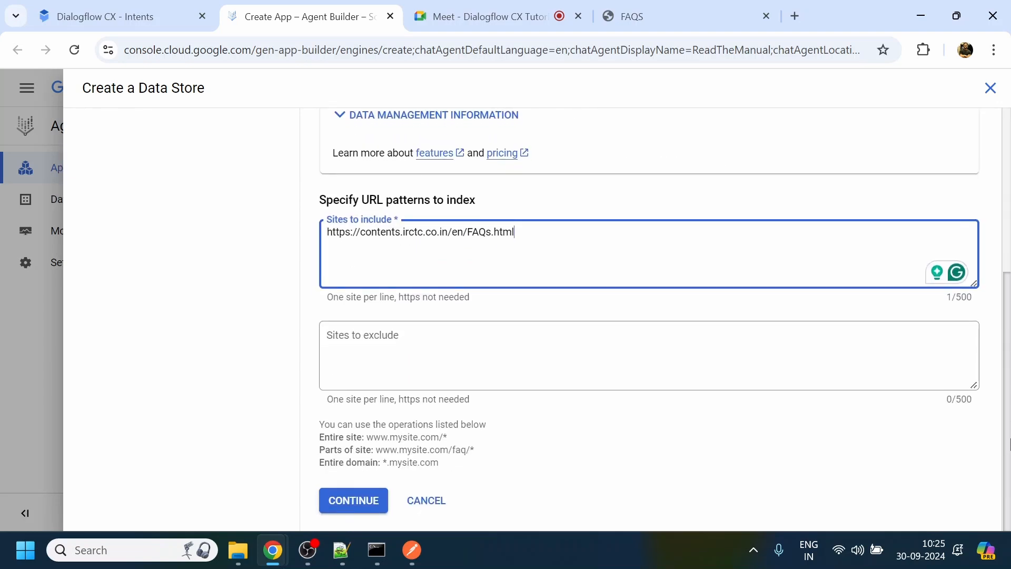
pyautogui.moveTo(311, 440); pyautogui.dragTo(478, 470)
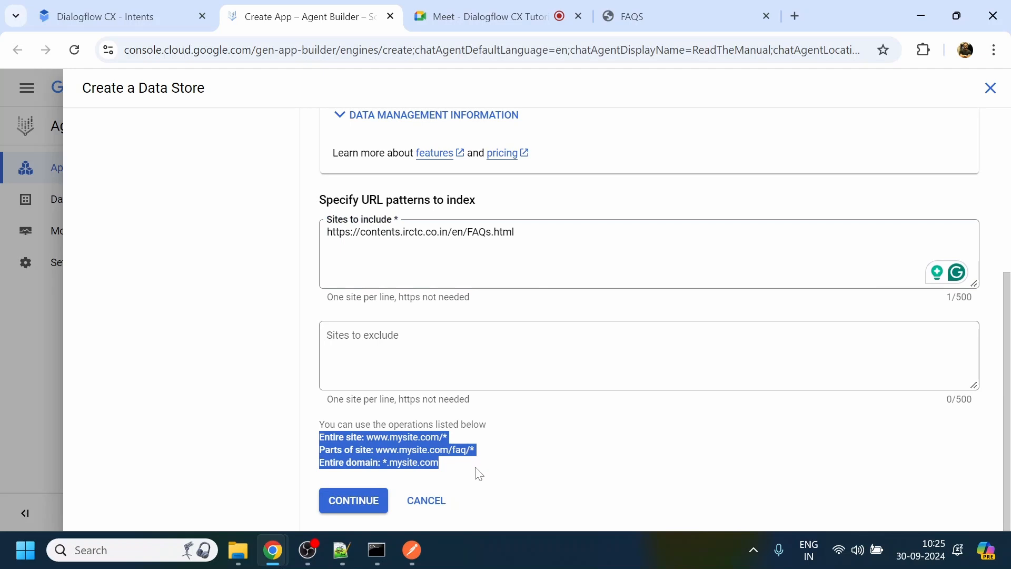
pyautogui.click(454, 487)
pyautogui.click(371, 501)
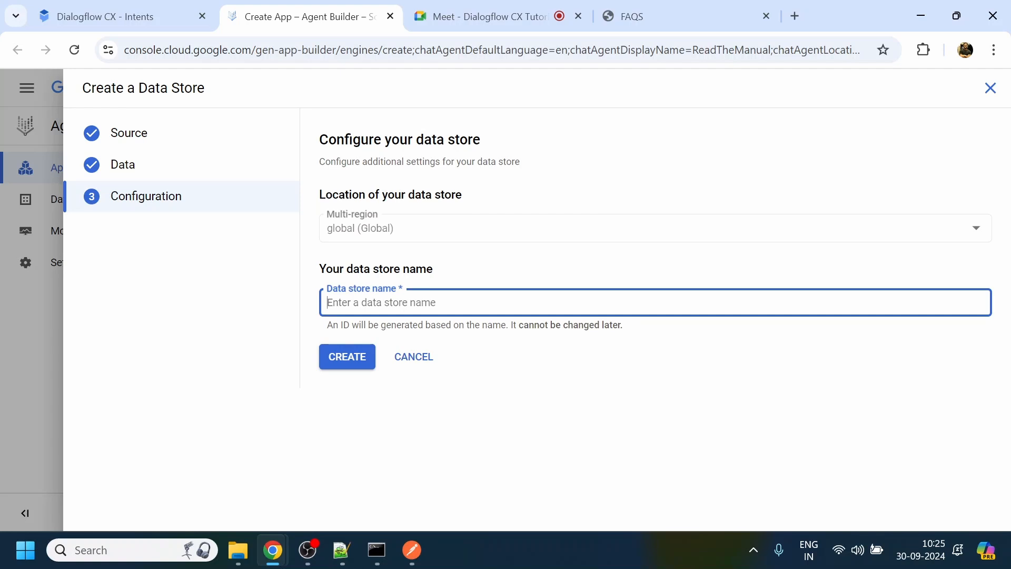
# - Name the data store IRCTCFAQ and create it
pyautogui.write('IRC')
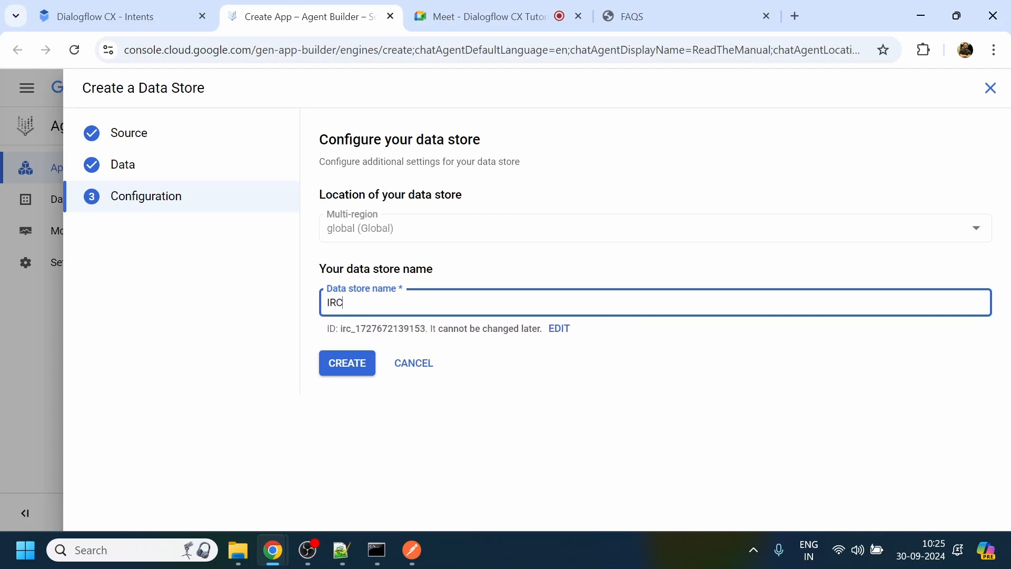
pyautogui.write('TCFAQ')
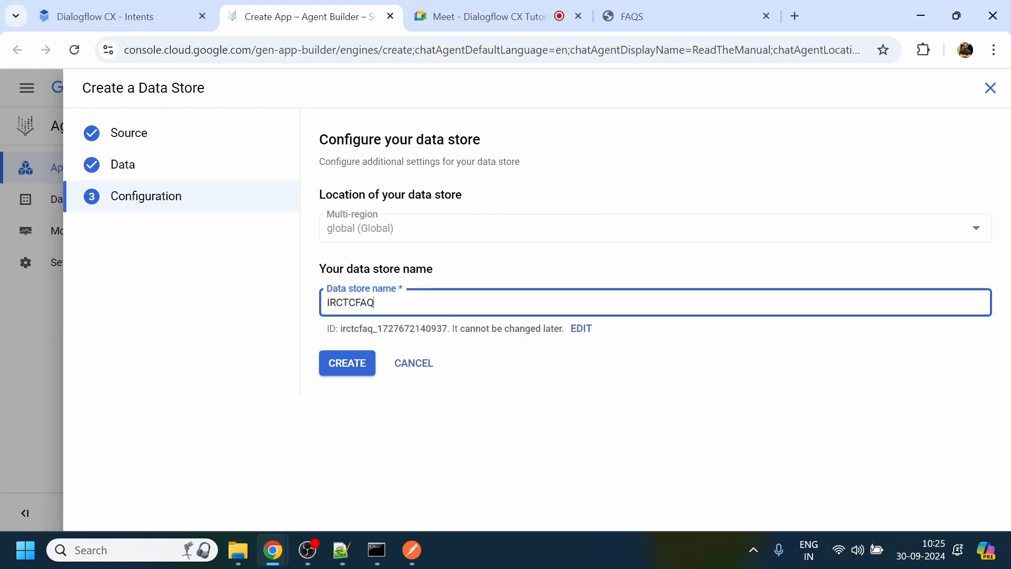
pyautogui.click(348, 360)
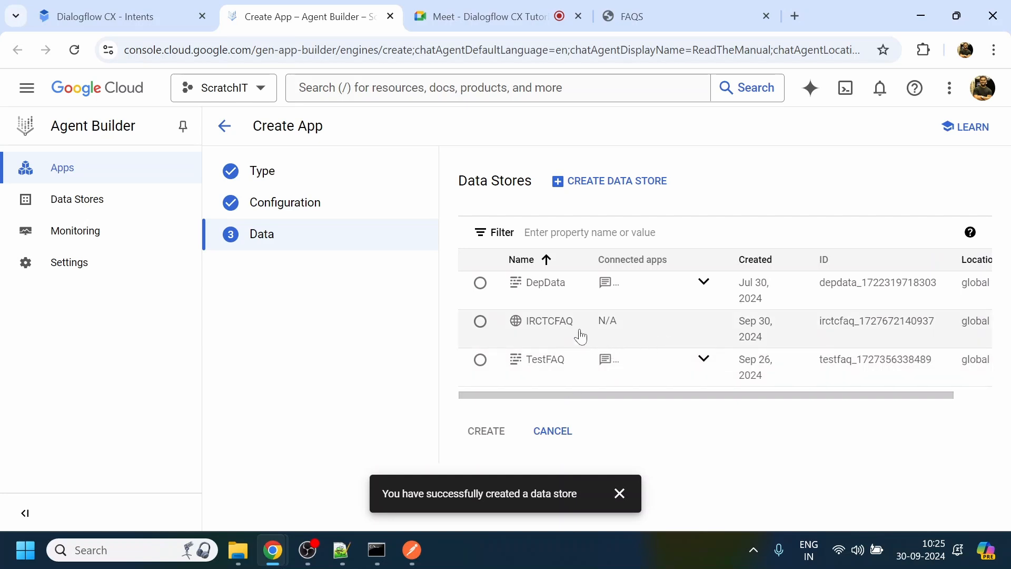
# - Select the IRCTCFAQ data store for the agent and create the app
pyautogui.click(556, 329)
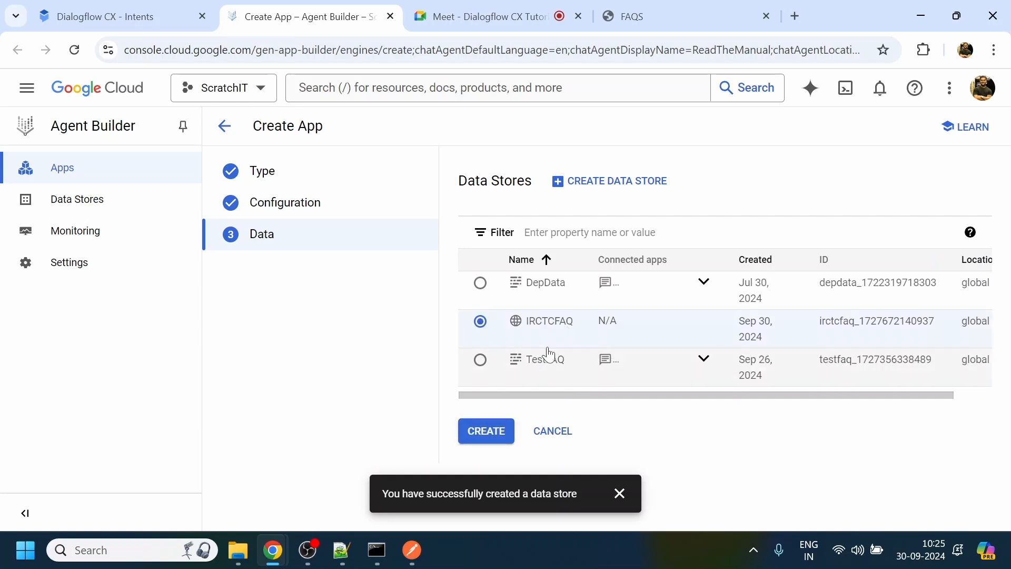
pyautogui.moveTo(702, 404); pyautogui.dragTo(666, 409)
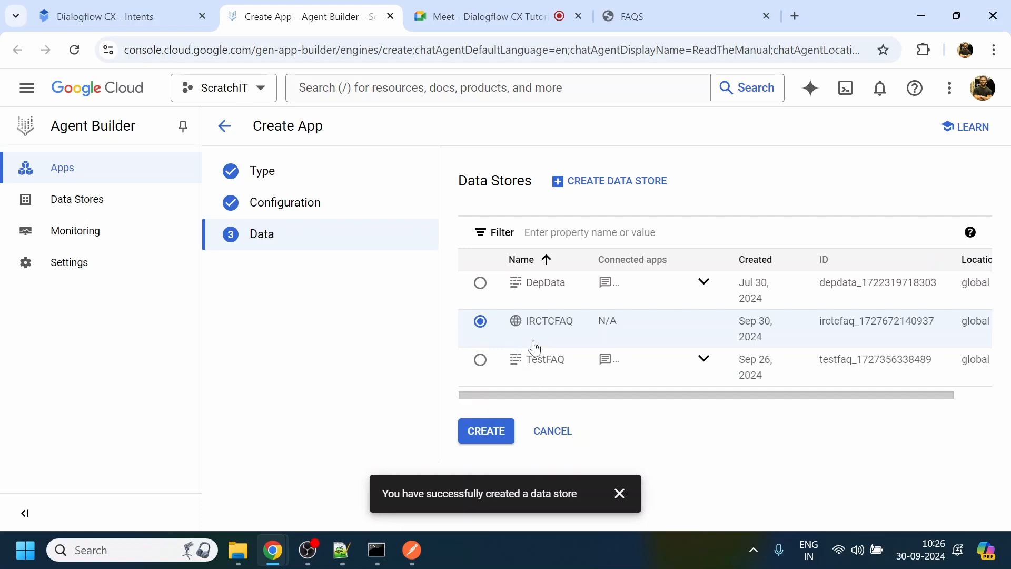
pyautogui.click(490, 431)
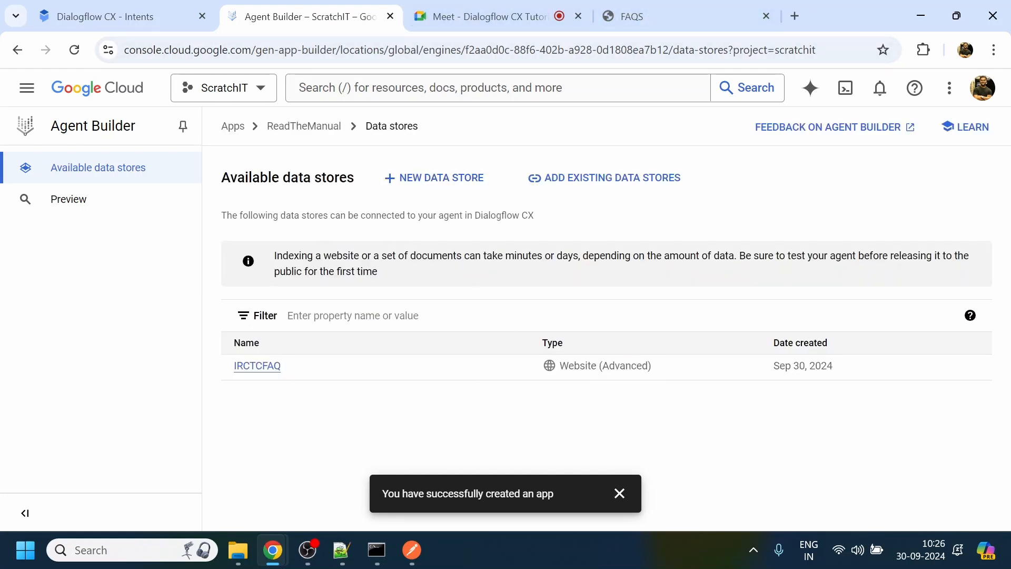
# - Read the indexing notice, open the IRCTCFAQ data store and examine its site status and domain ownership notice
pyautogui.moveTo(274, 255); pyautogui.dragTo(379, 273)
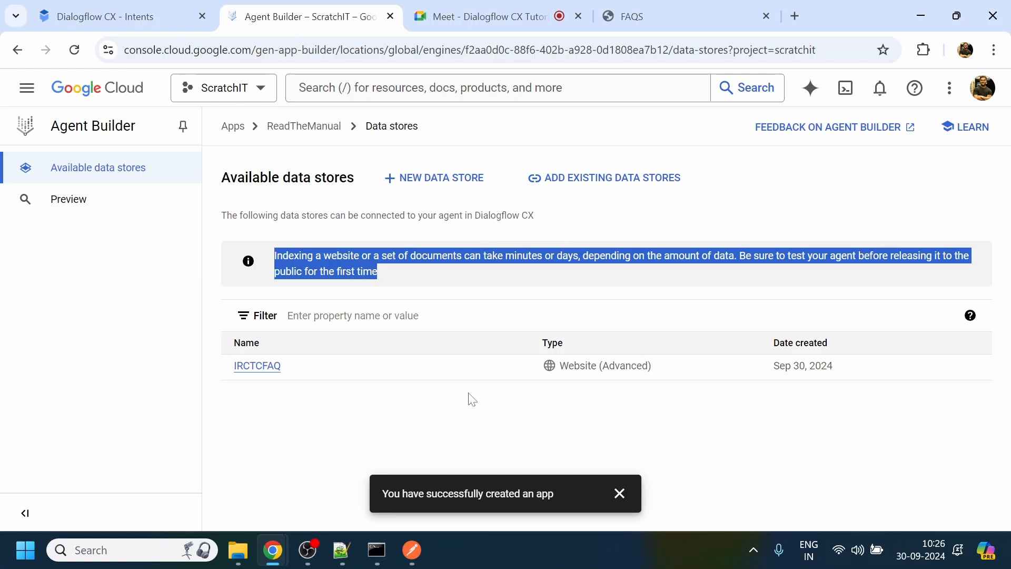
pyautogui.click(264, 367)
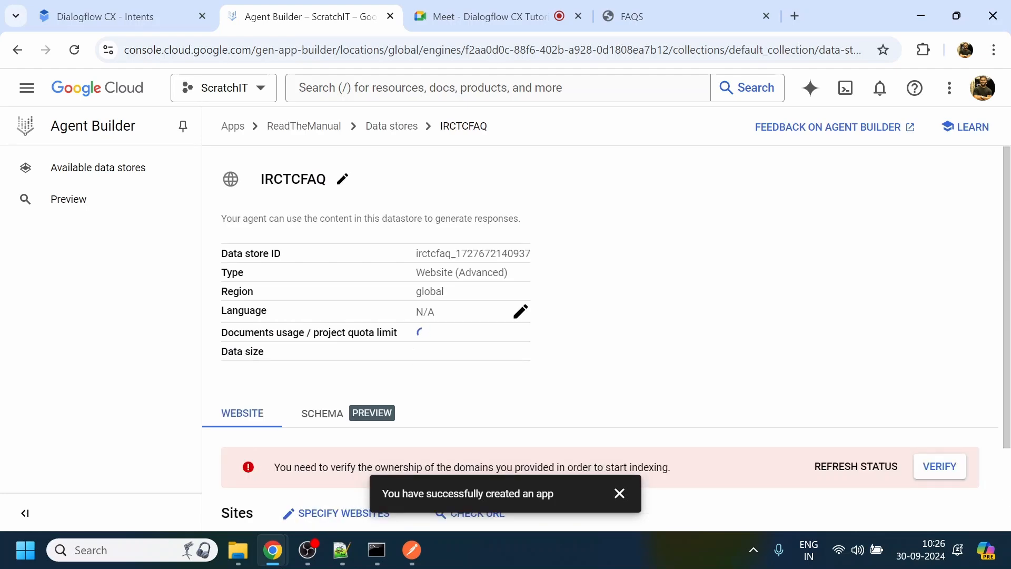
pyautogui.moveTo(280, 467); pyautogui.dragTo(677, 467)
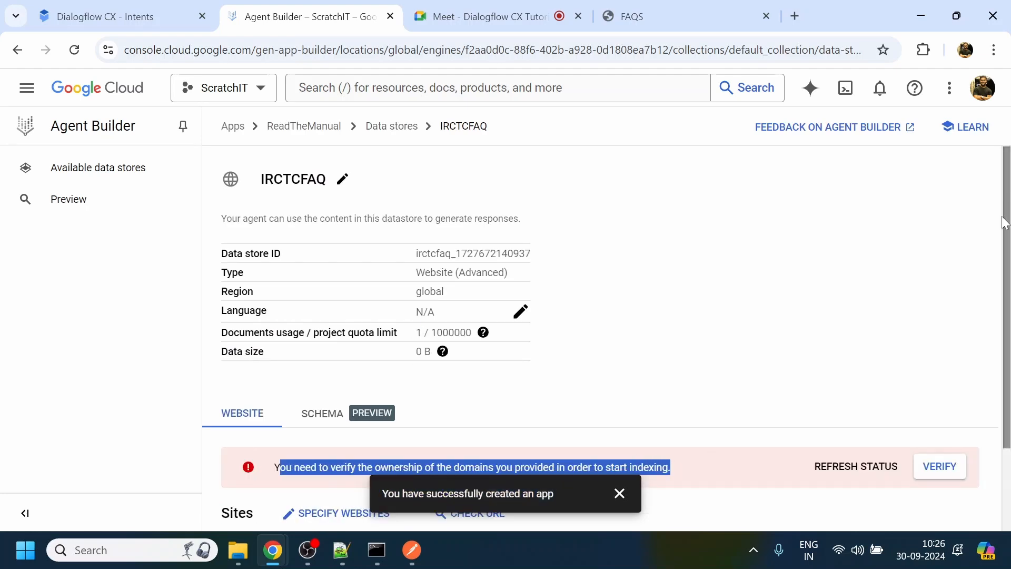
pyautogui.scroll(-2, 984, 241)
pyautogui.click(619, 493)
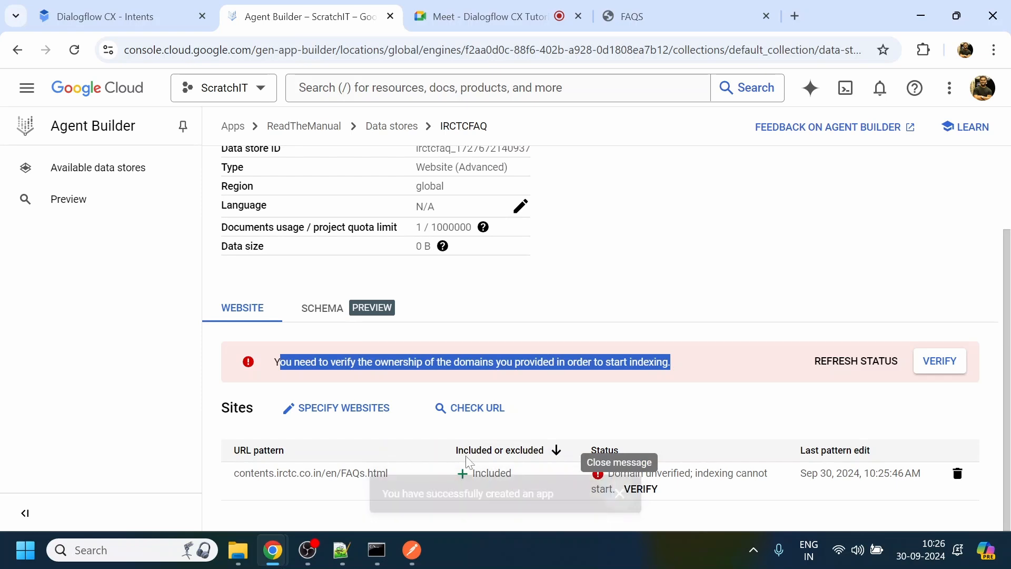
pyautogui.click(366, 387)
pyautogui.moveTo(374, 369); pyautogui.dragTo(507, 363)
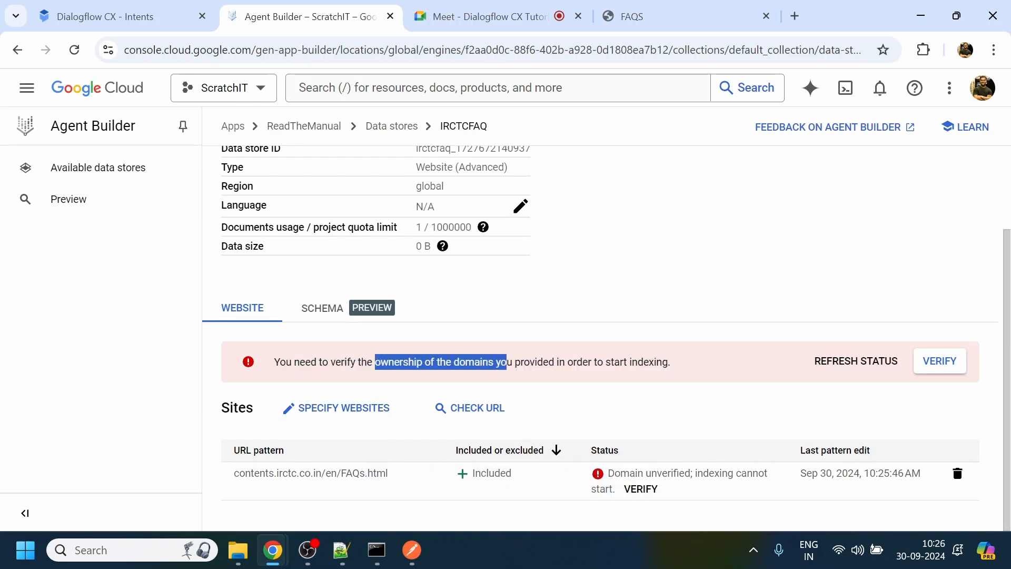
# - Return to the IRCTC FAQ page and inspect the domain part of its address
pyautogui.click(632, 16)
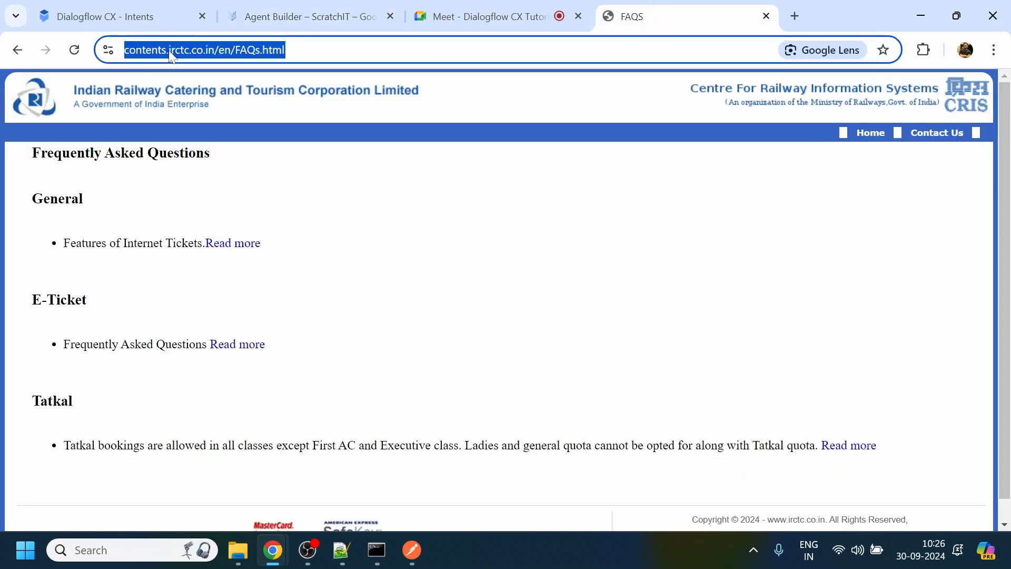
pyautogui.click(131, 51)
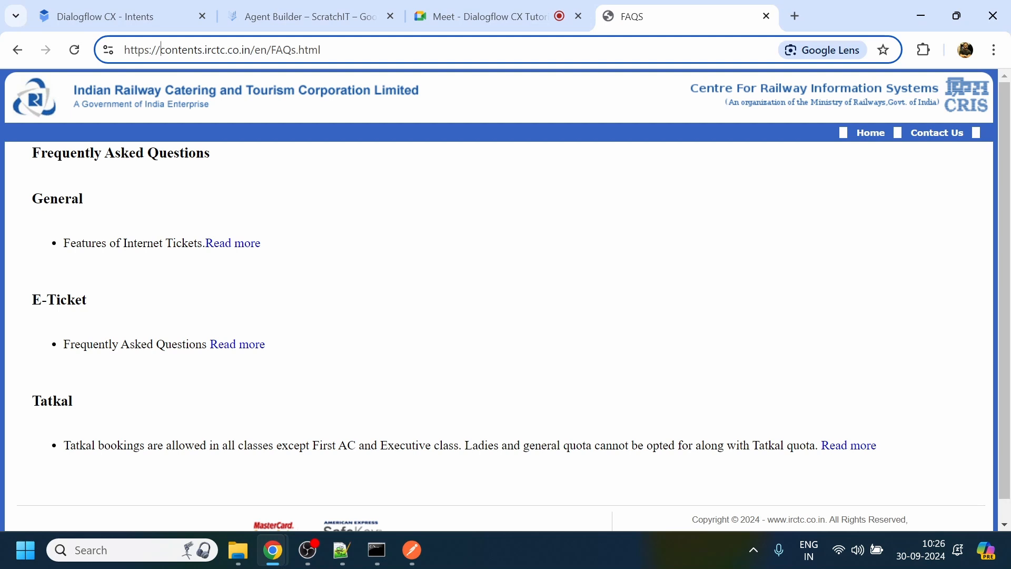
pyautogui.moveTo(202, 50); pyautogui.dragTo(255, 50)
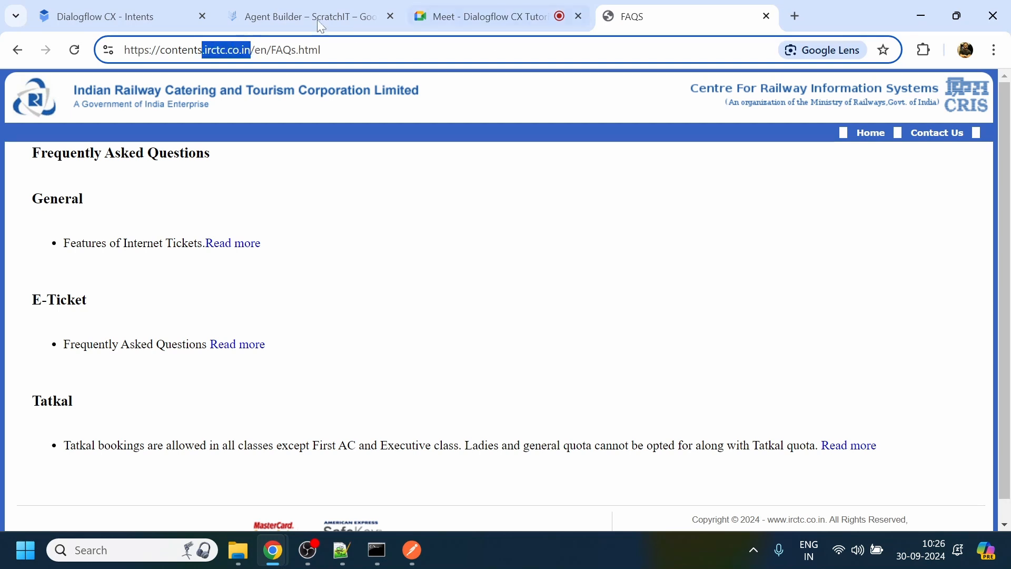
# - Return to the IRCTCFAQ data store and delete its contents.irctc.co.in/en/FAQs.html site entry
pyautogui.click(264, 6)
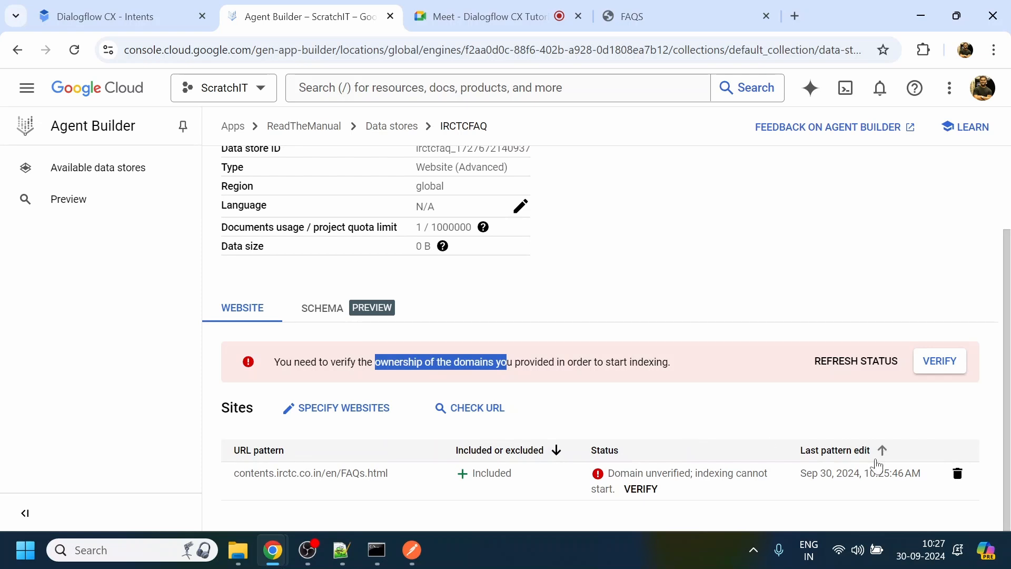
pyautogui.click(955, 475)
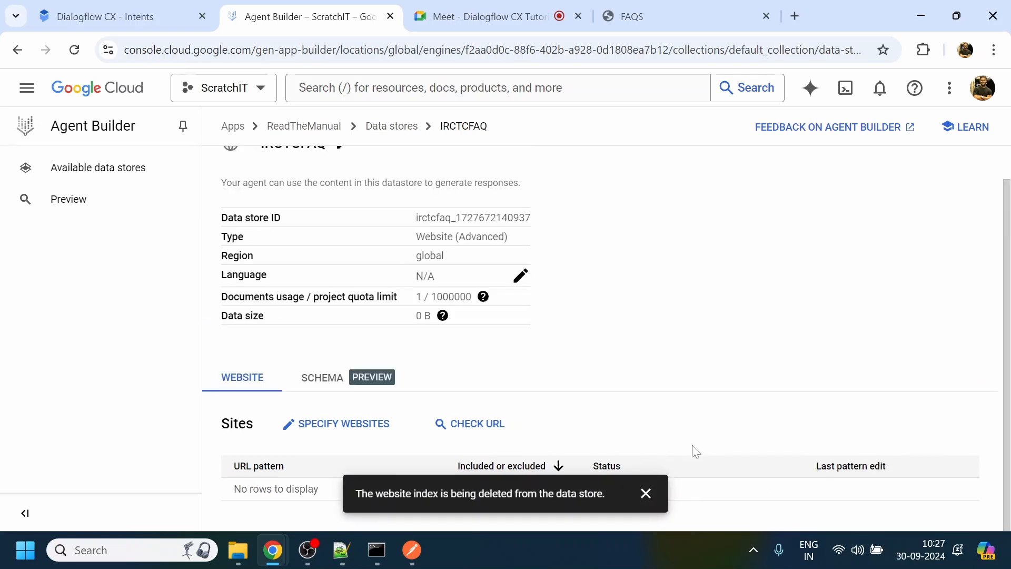
pyautogui.scroll(1, 632, 316)
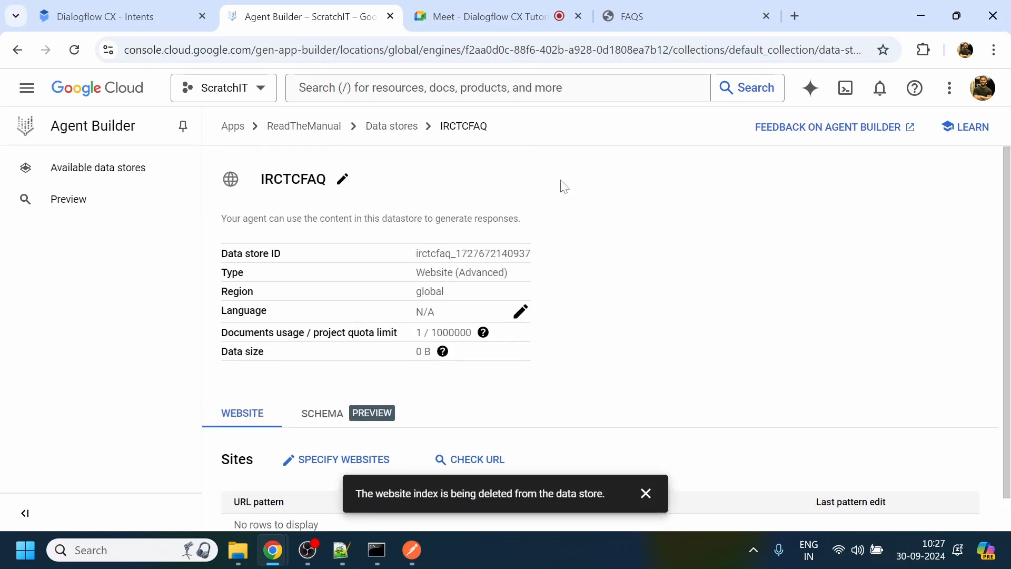
# - Start a new data store for the ReadTheManual app with Cloud Storage as its source
pyautogui.click(392, 127)
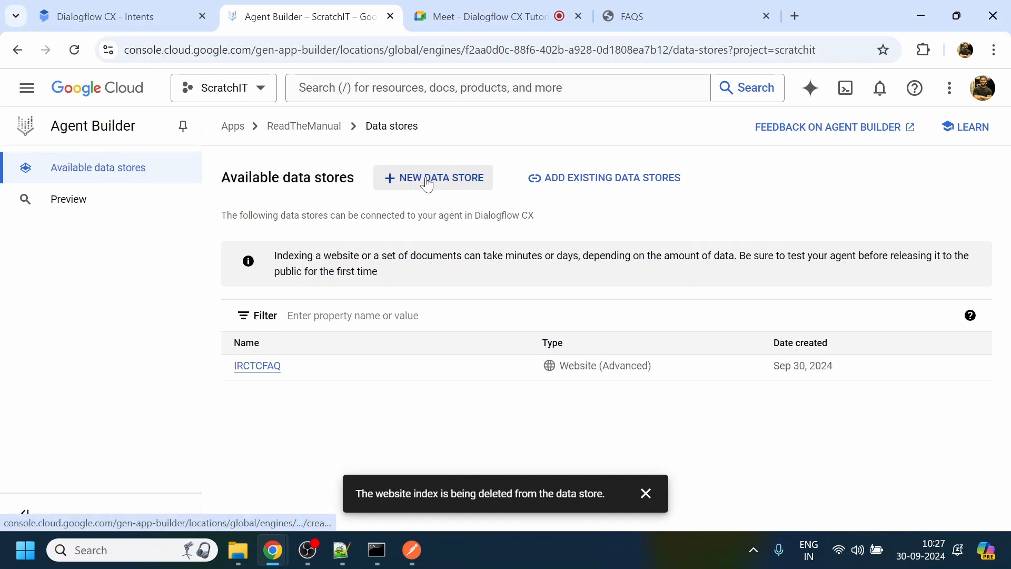
pyautogui.click(452, 178)
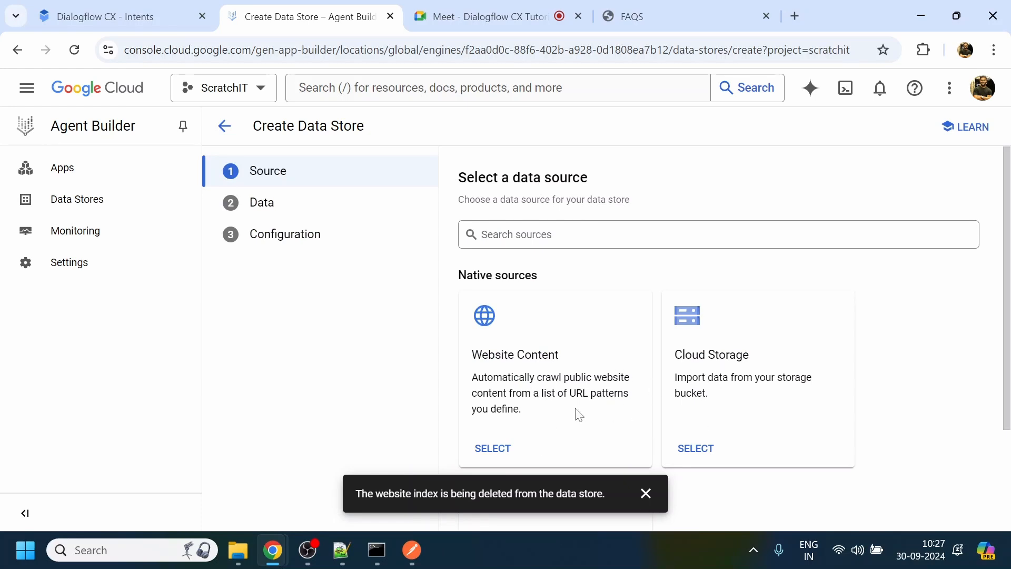
pyautogui.click(697, 449)
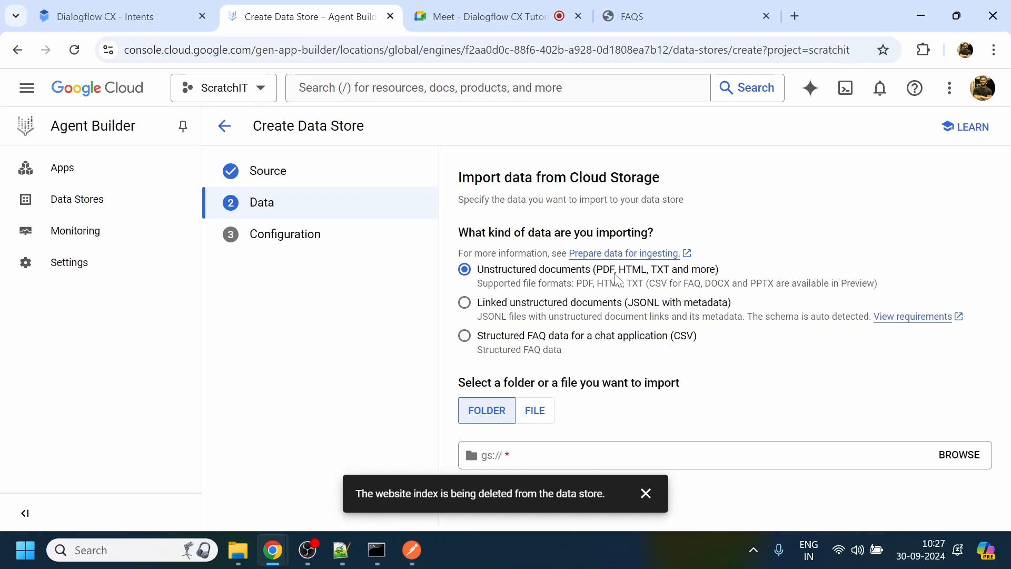
# - Examine the supported file formats of the unstructured documents import option, including CSV for FAQ, DOCX and PPTX
pyautogui.moveTo(597, 270); pyautogui.dragTo(876, 283)
pyautogui.click(751, 295)
pyautogui.moveTo(705, 283); pyautogui.dragTo(875, 283)
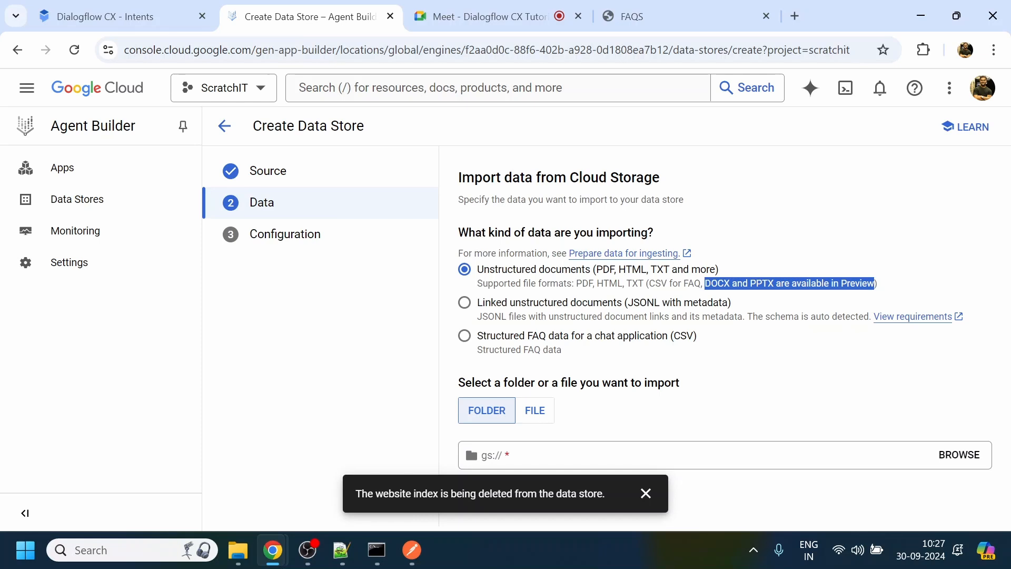
pyautogui.moveTo(576, 283); pyautogui.dragTo(705, 283)
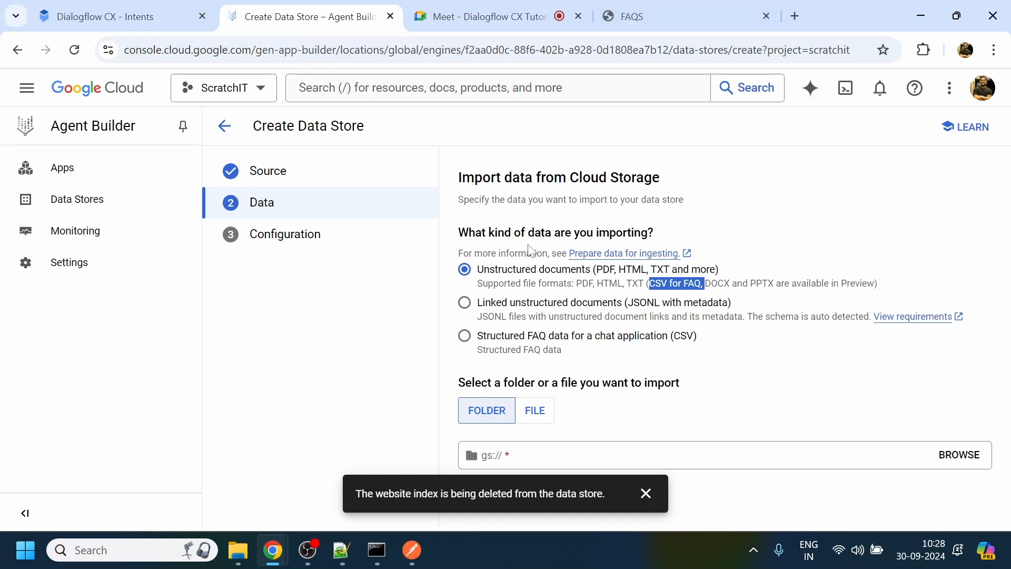
# - Review the linked JSONL and structured FAQ CSV import options, ending with Unstructured documents selected
pyautogui.click(608, 303)
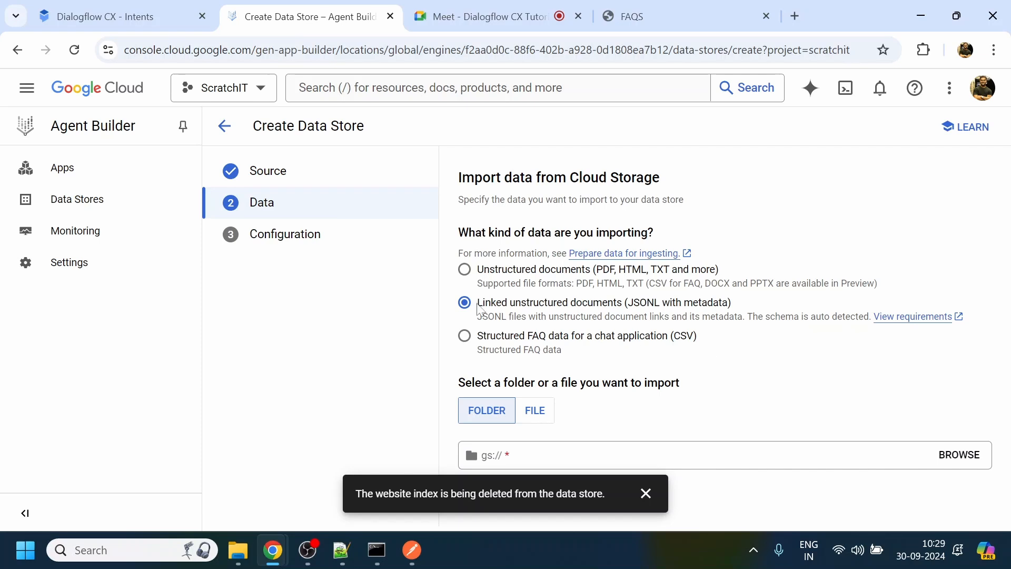
pyautogui.moveTo(477, 316); pyautogui.dragTo(747, 317)
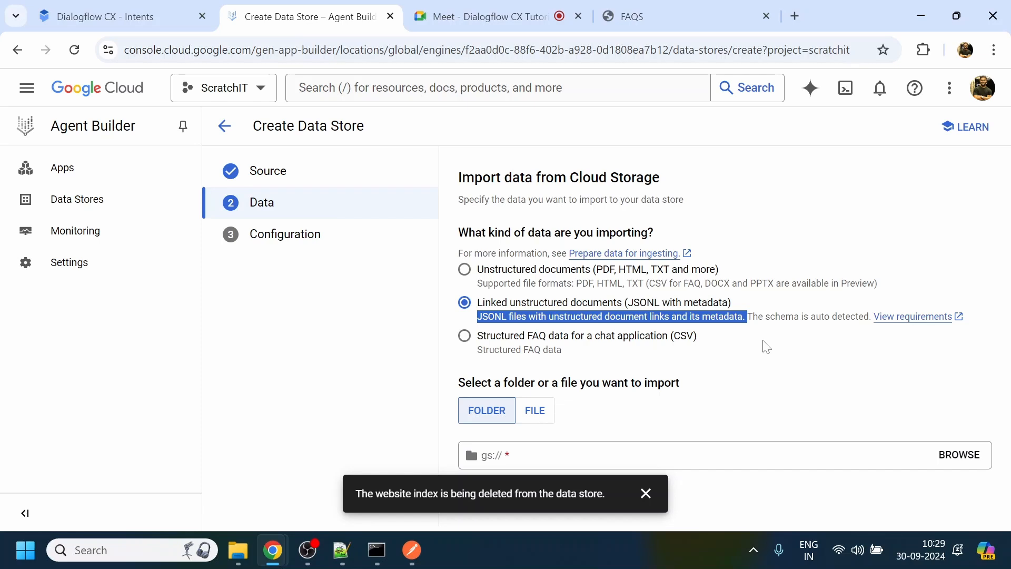
pyautogui.moveTo(972, 317); pyautogui.dragTo(480, 309)
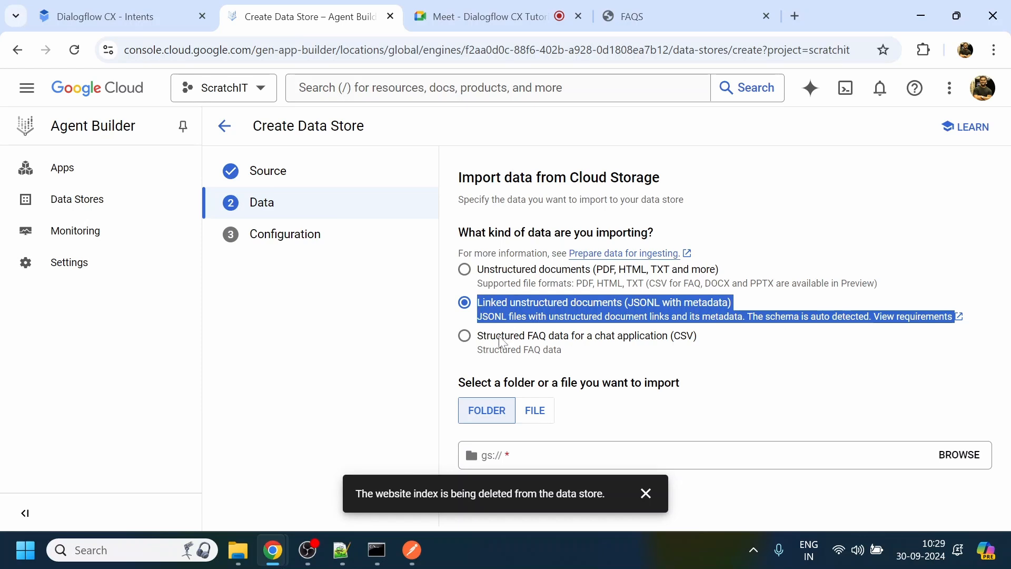
pyautogui.click(542, 345)
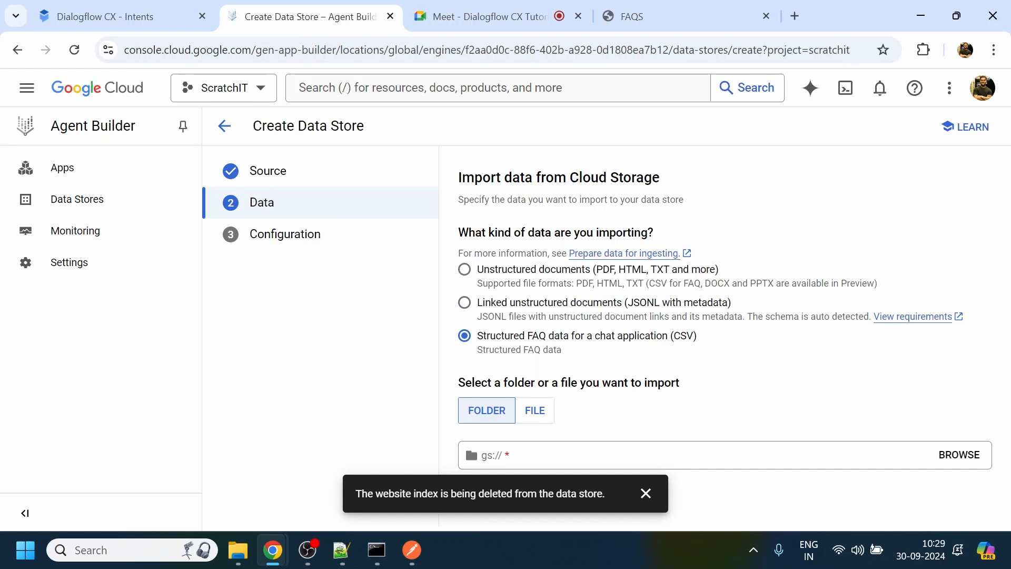
pyautogui.moveTo(701, 284); pyautogui.dragTo(646, 284)
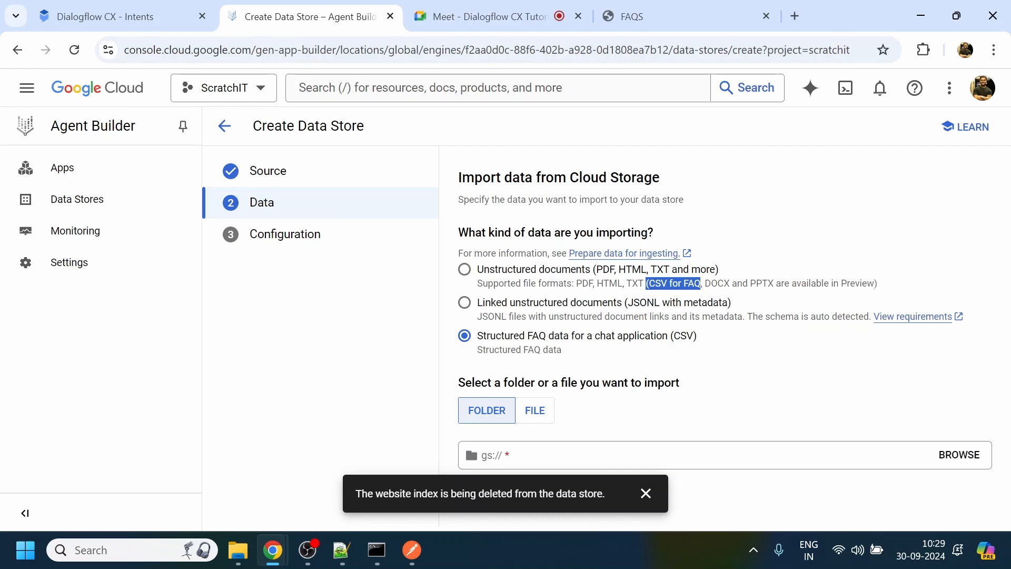
pyautogui.click(520, 275)
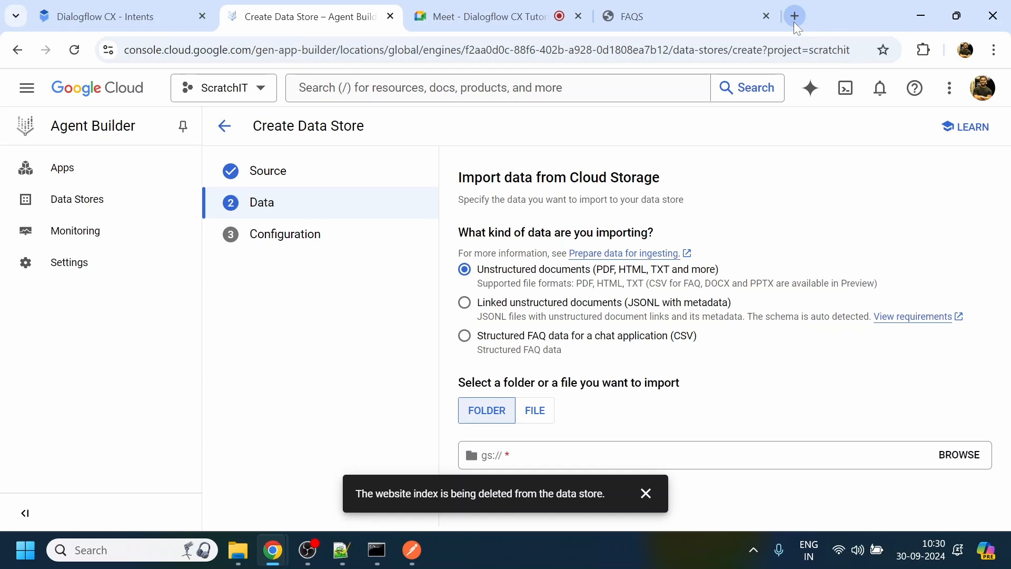
# - Open the Google Cloud console in a separate browser tab, search for buckets and open the Cloud Storage bucket list
pyautogui.middleClick(125, 98)
pyautogui.click(472, 13)
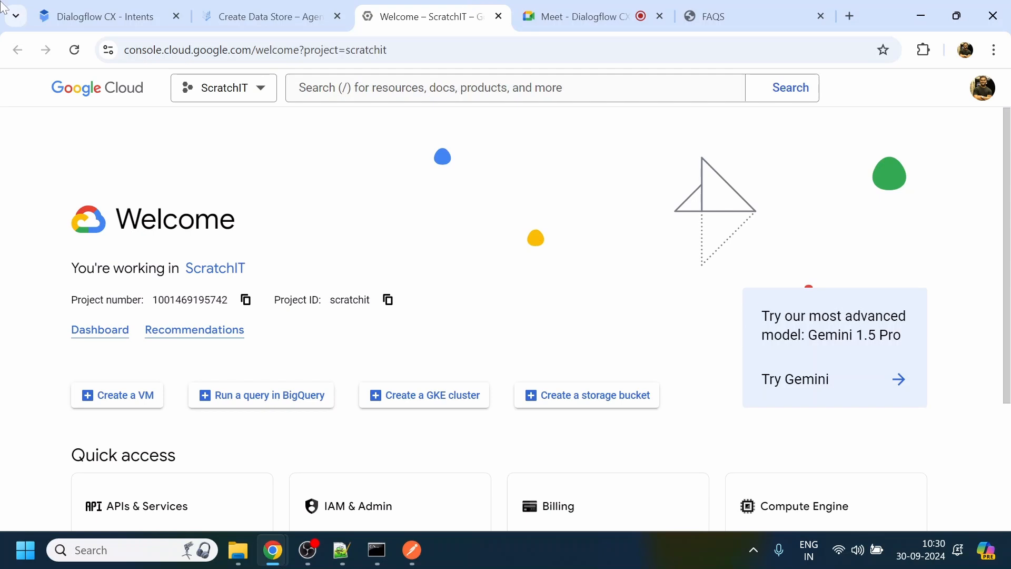
pyautogui.click(337, 90)
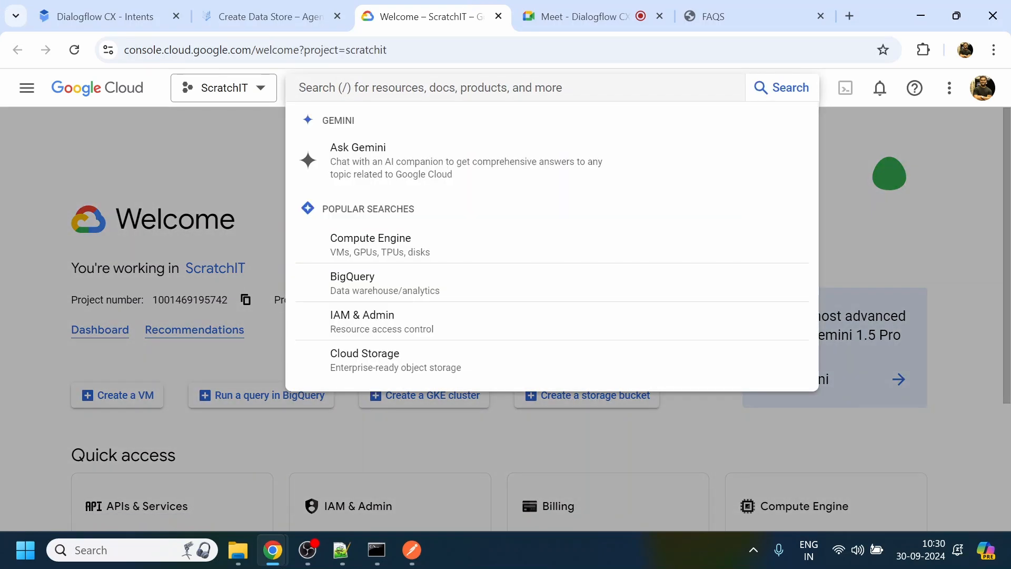
pyautogui.write('buck')
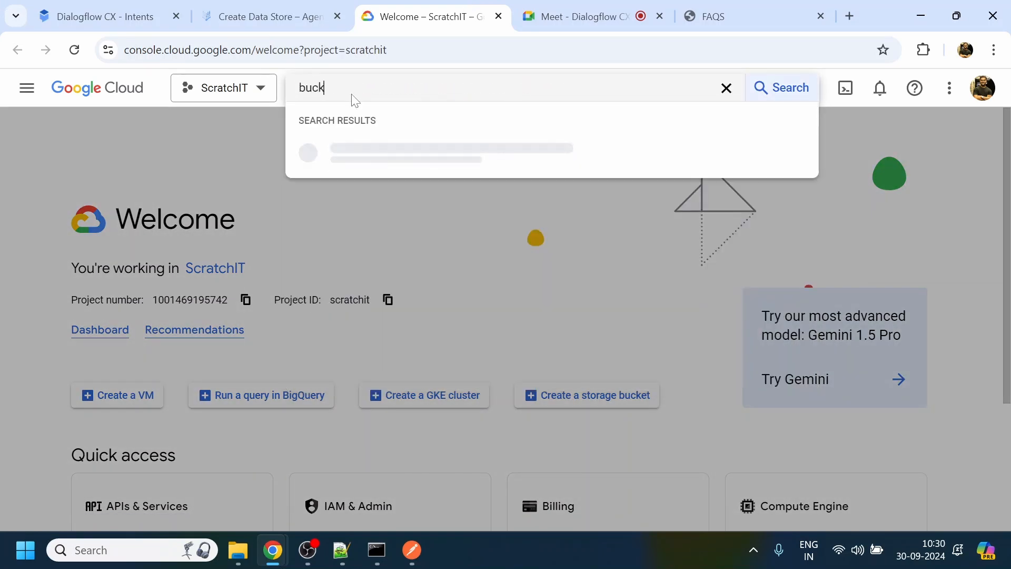
pyautogui.write('ets')
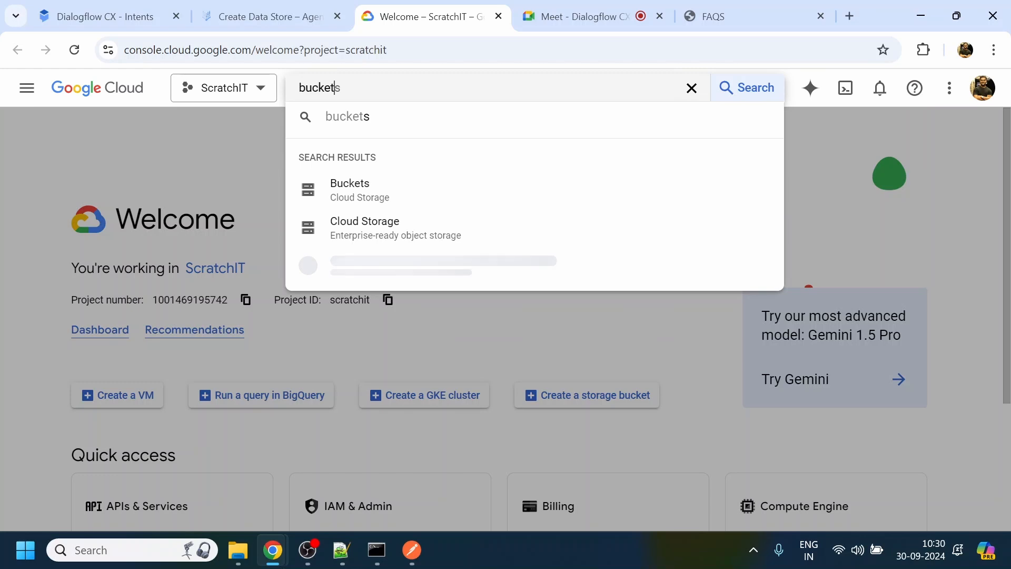
pyautogui.click(407, 204)
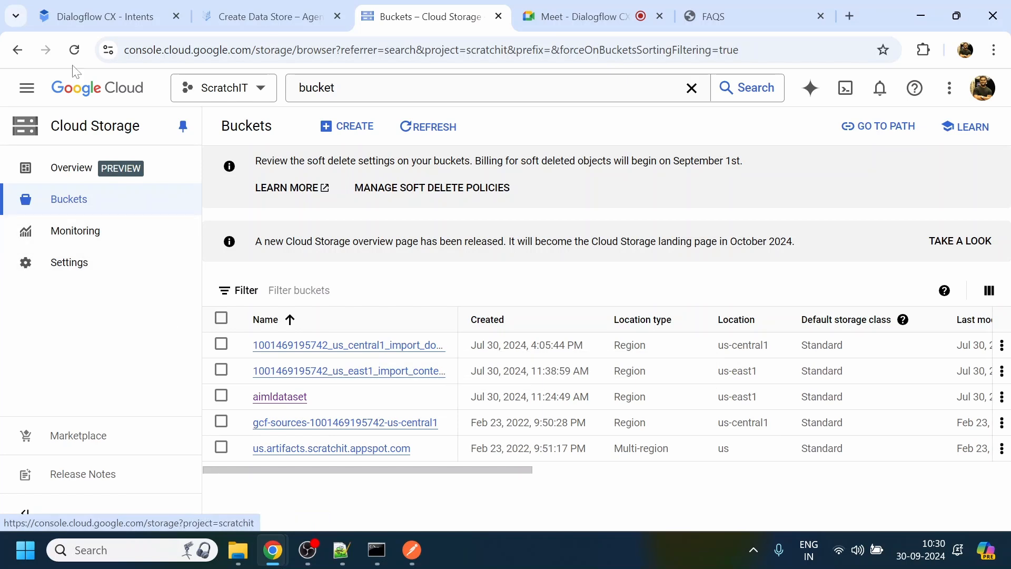
# - Look through the settings for creating a bucket and return to the bucket list without creating one
pyautogui.click(361, 126)
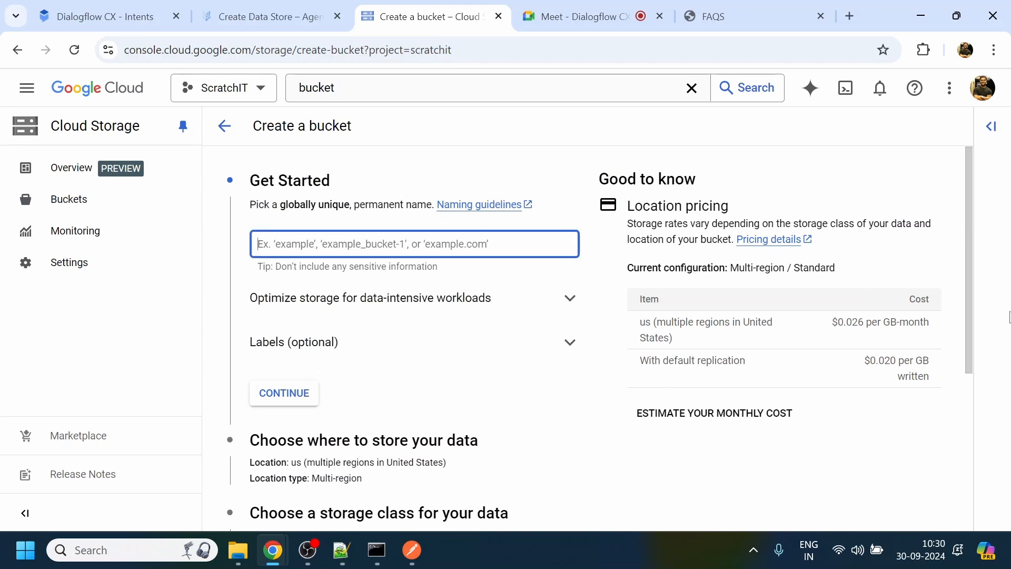
pyautogui.moveTo(969, 317); pyautogui.dragTo(960, 501)
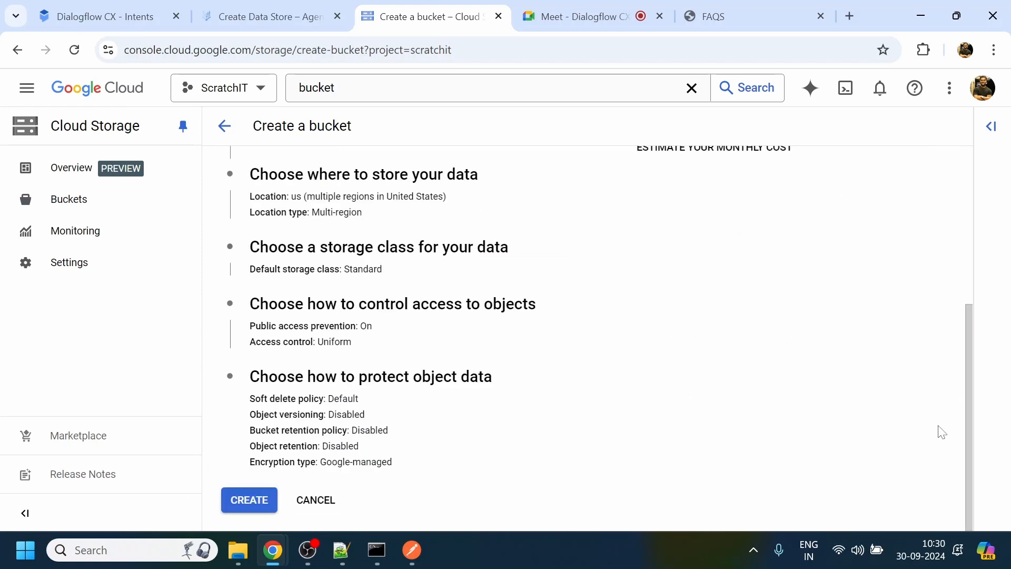
pyautogui.moveTo(968, 458); pyautogui.dragTo(981, 231)
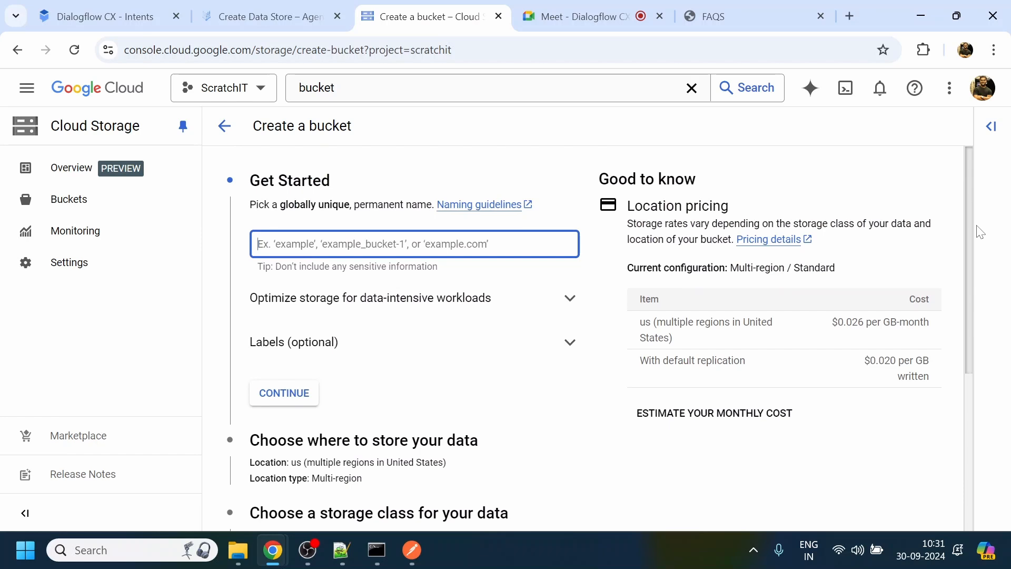
pyautogui.click(225, 127)
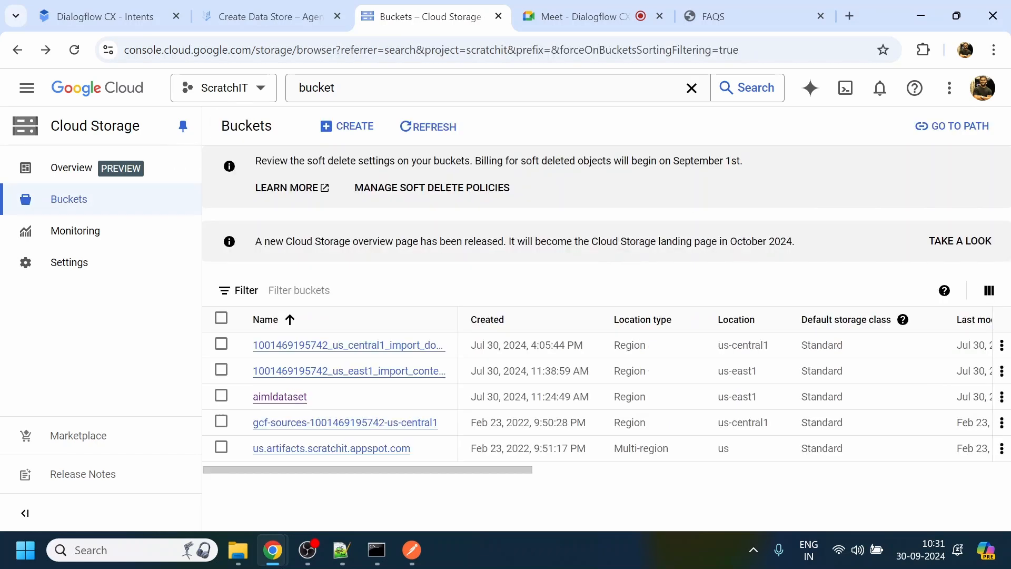
# - Upload Amazon Connect Console Fundamentals Summary.pdf from the Downloads folder to the aimldataset bucket and dismiss the folder browser hint
pyautogui.click(286, 397)
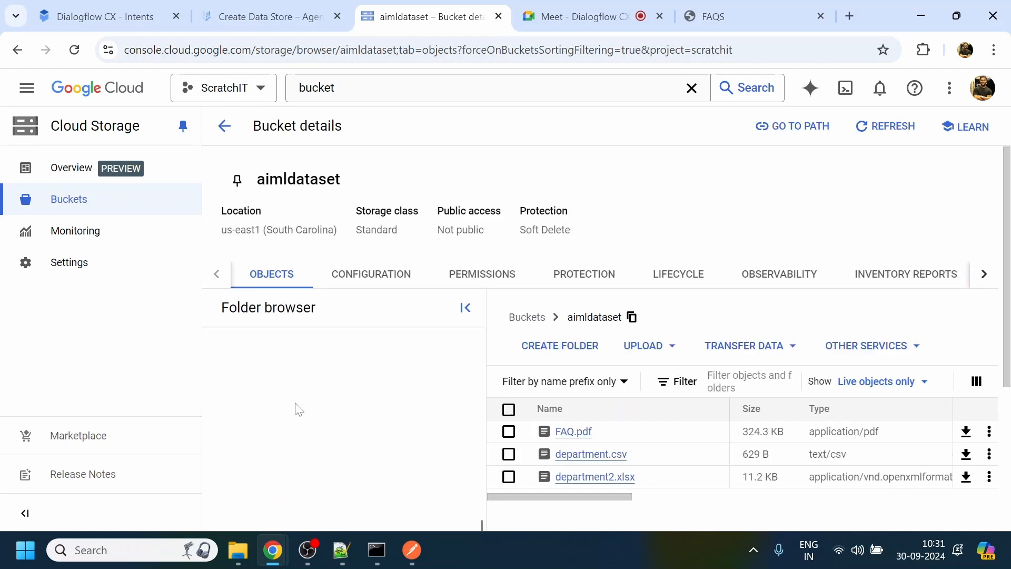
pyautogui.click(671, 357)
pyautogui.click(670, 381)
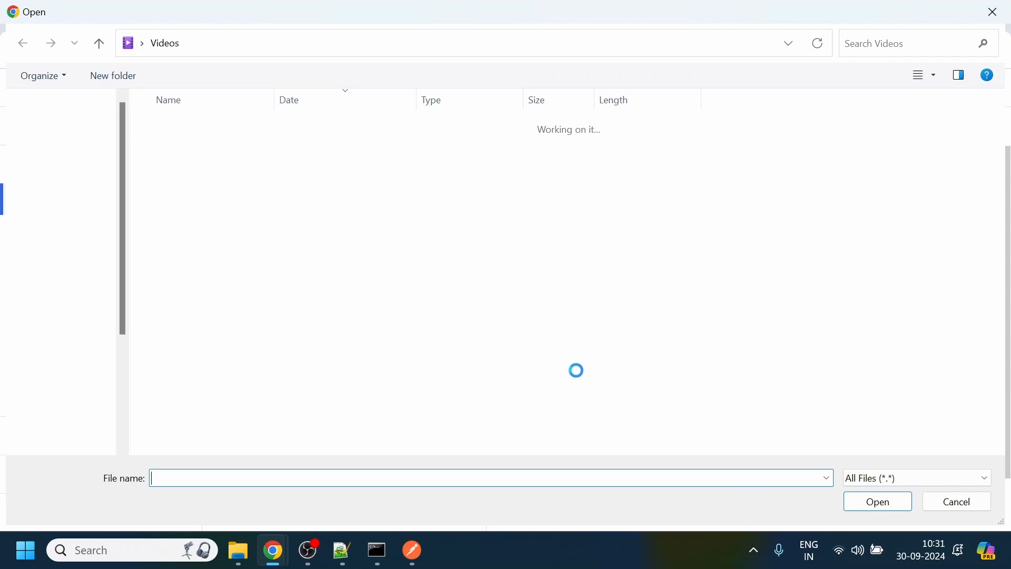
pyautogui.click(74, 238)
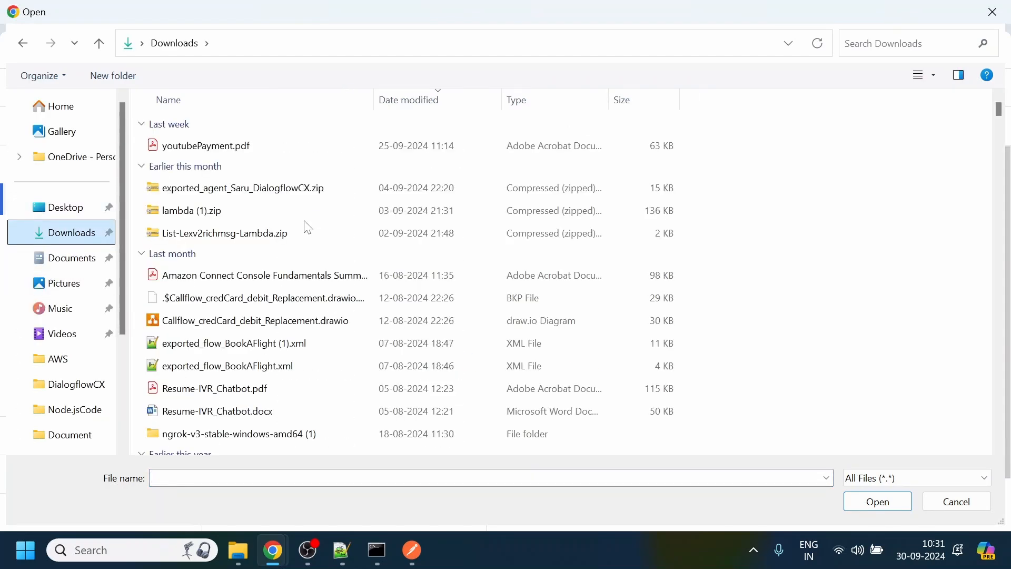
pyautogui.click(265, 279)
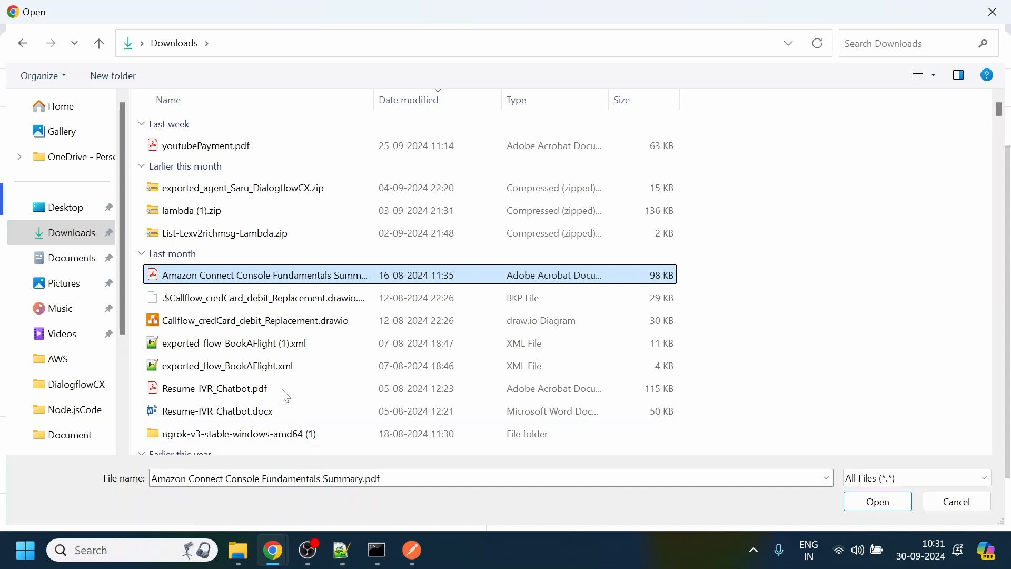
pyautogui.click(878, 502)
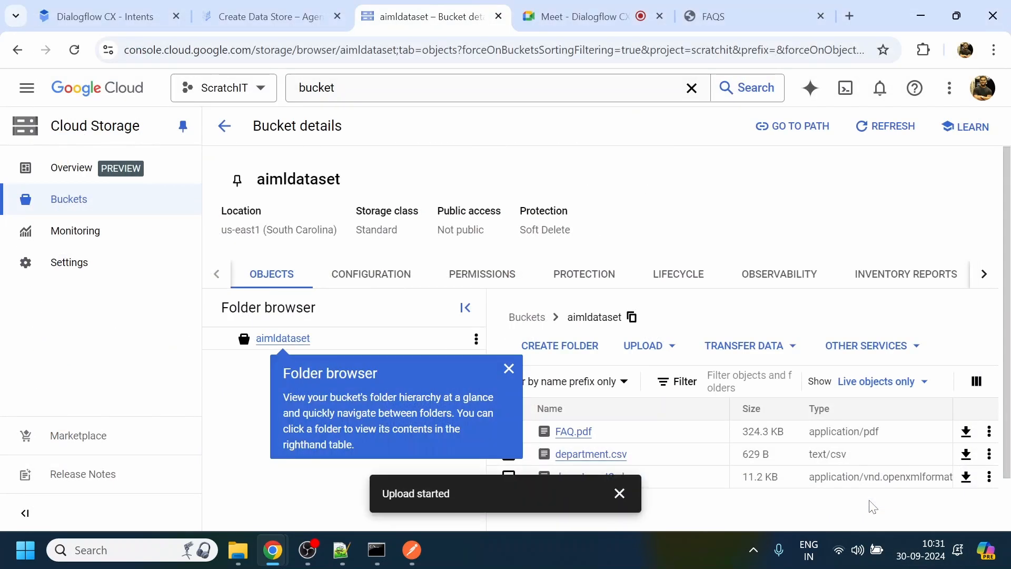
pyautogui.click(619, 493)
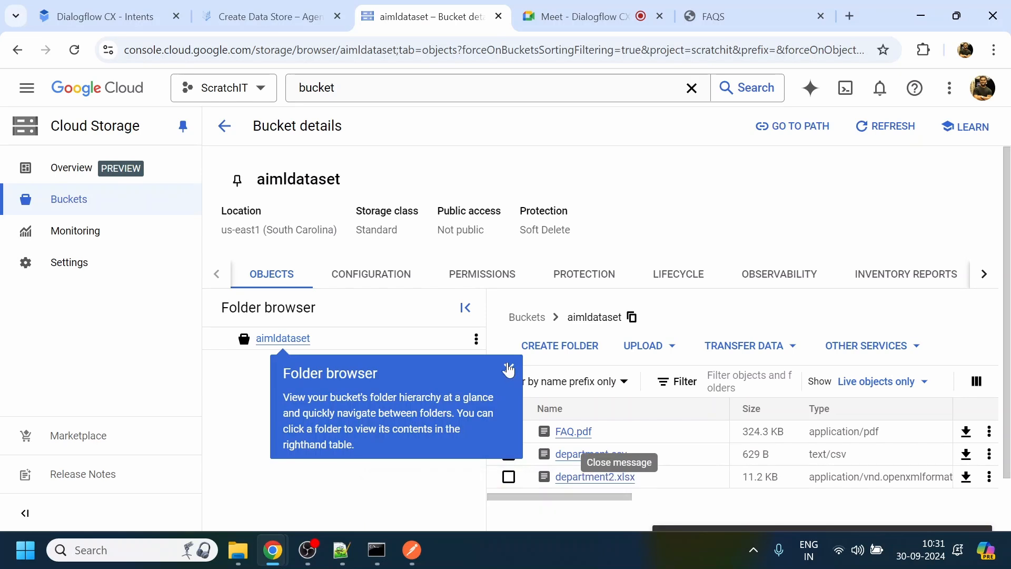
pyautogui.click(509, 370)
pyautogui.scroll(-1, 1009, 438)
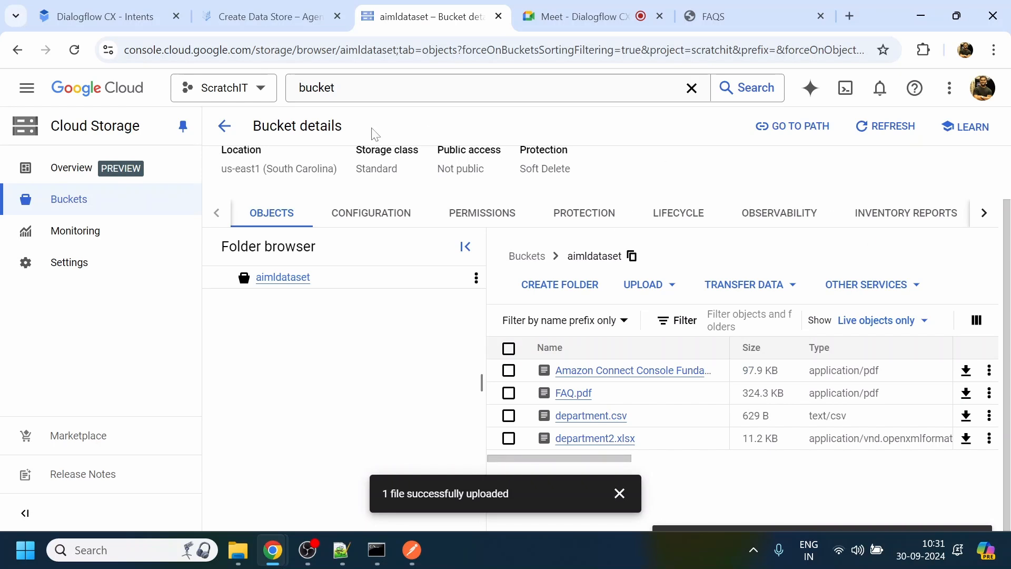
# - Return to the data store setup, open the local Amazon Connect Console Fundamentals Summary PDF from Downloads and read through its content
pyautogui.click(281, 20)
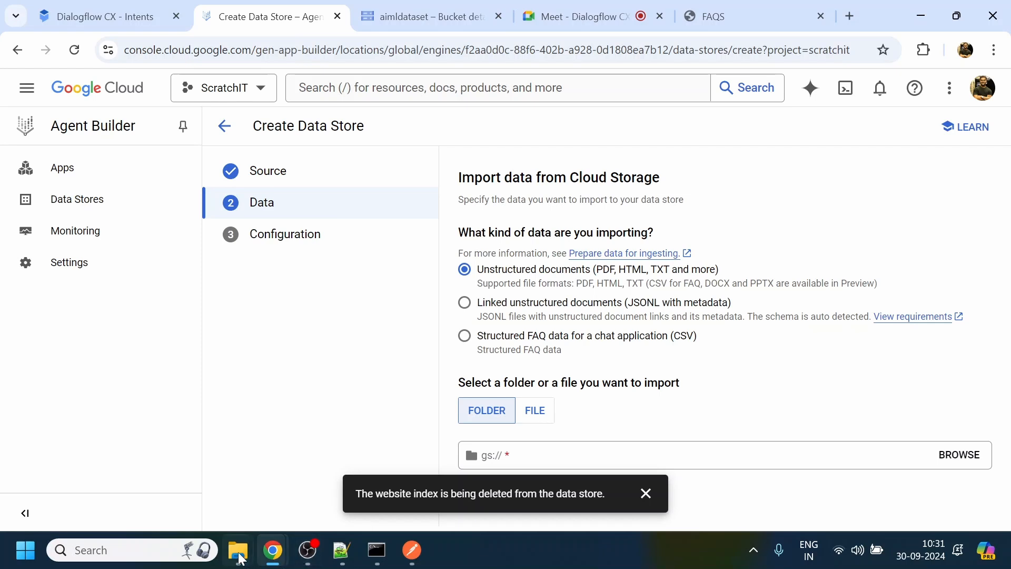
pyautogui.moveTo(238, 551)
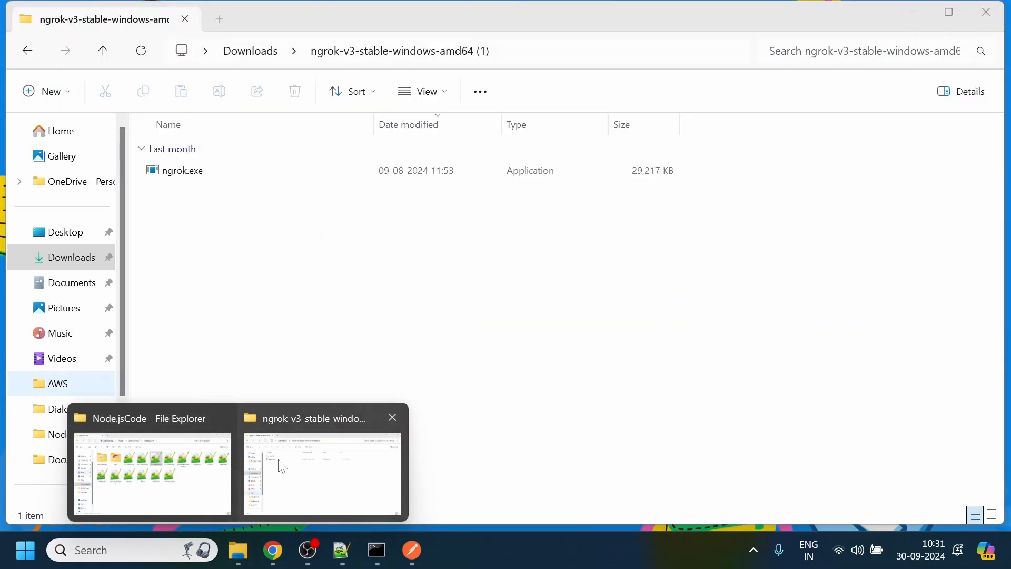
pyautogui.click(283, 467)
pyautogui.click(63, 266)
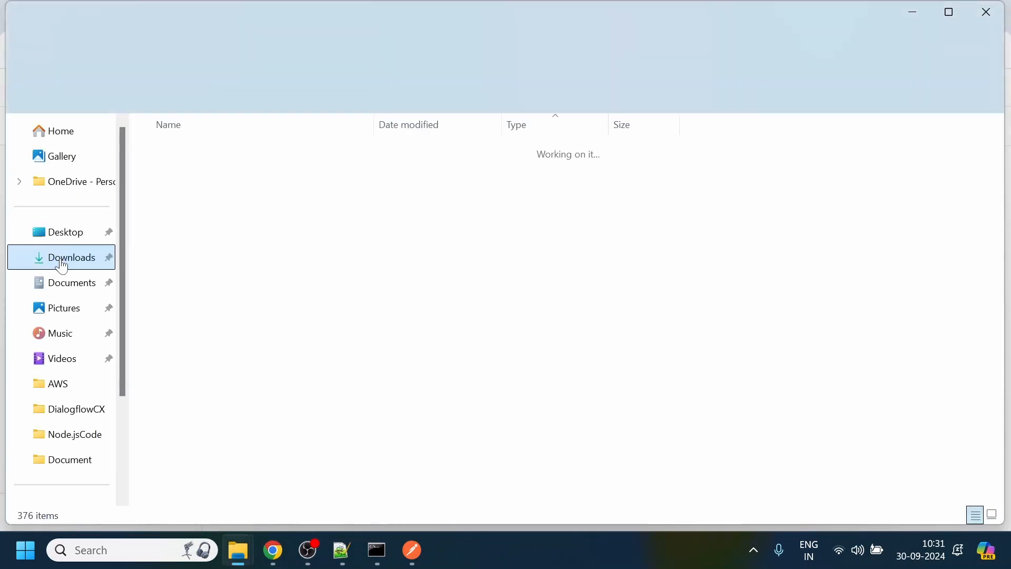
pyautogui.click(226, 324)
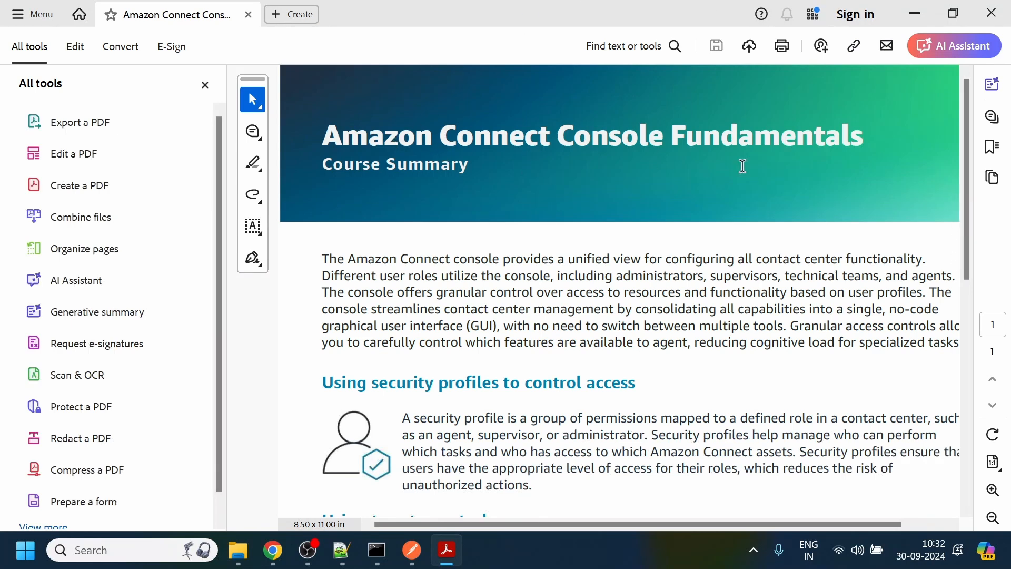
pyautogui.scroll(-5, 962, 241)
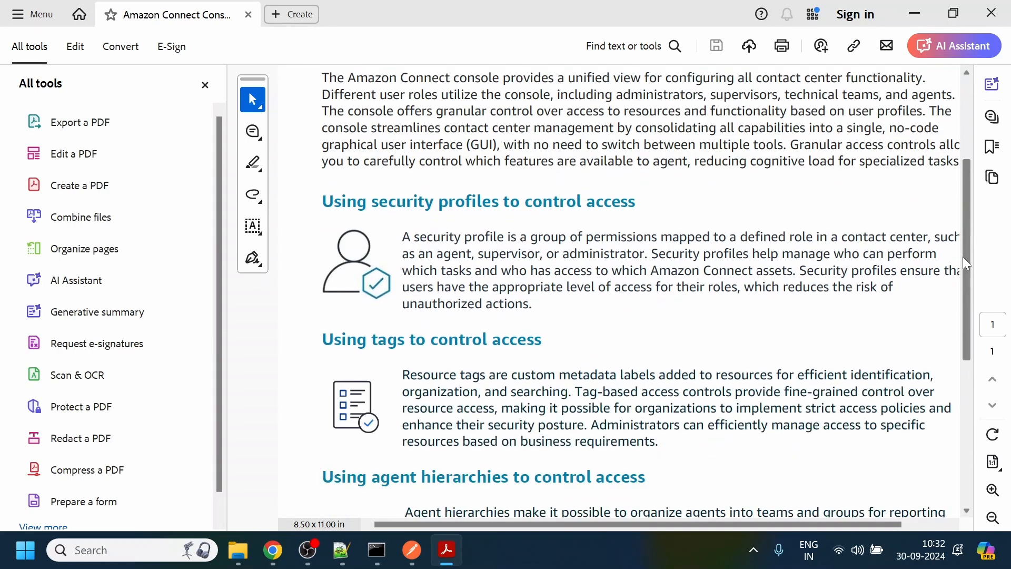
# - Read the Amazon Connect Console Fundamentals PDF through to its end, return to its beginning and minimize the document
pyautogui.moveTo(967, 352); pyautogui.dragTo(979, 474)
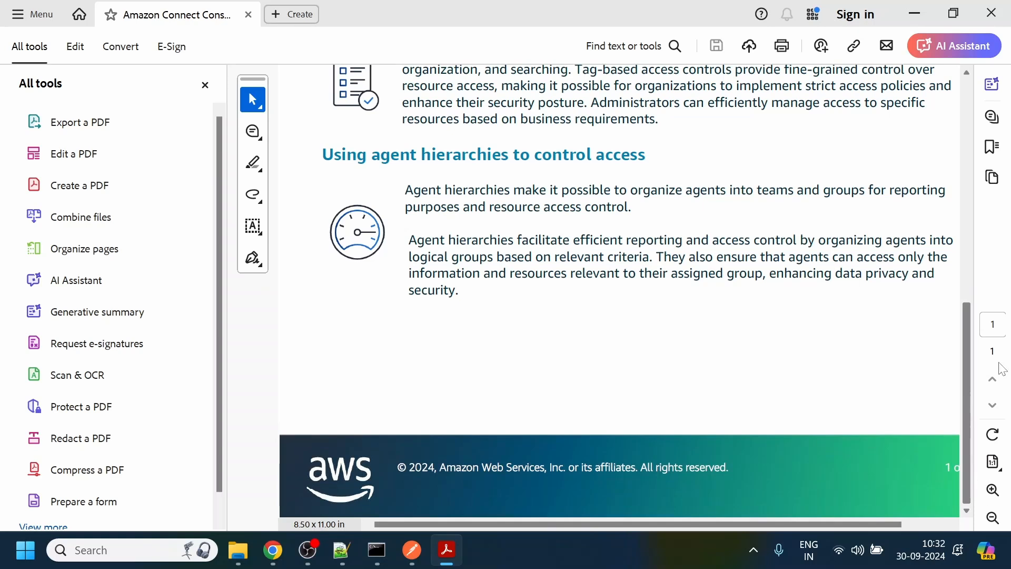
pyautogui.moveTo(982, 134); pyautogui.dragTo(963, 503)
pyautogui.moveTo(969, 308); pyautogui.dragTo(946, 108)
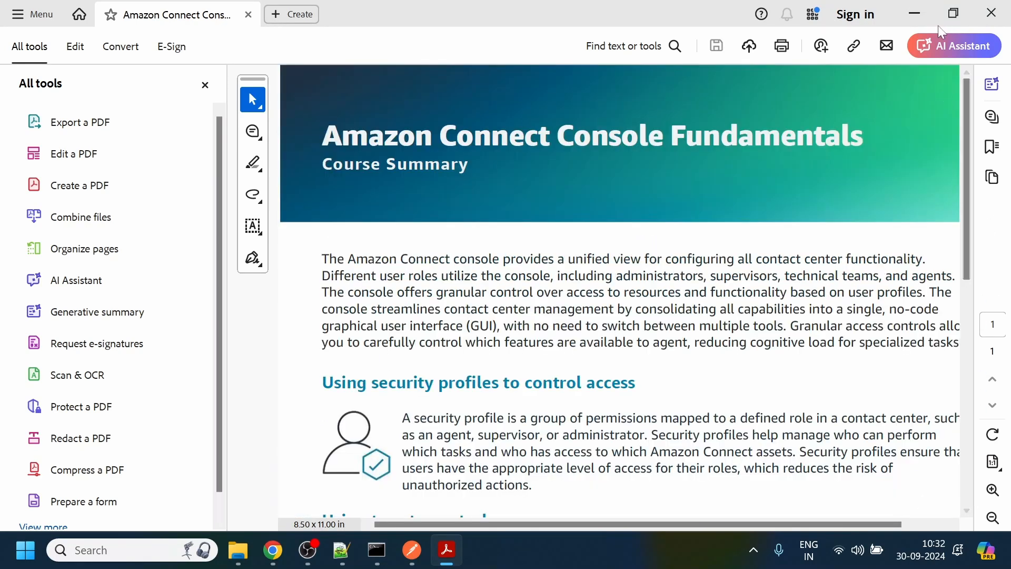
pyautogui.click(914, 19)
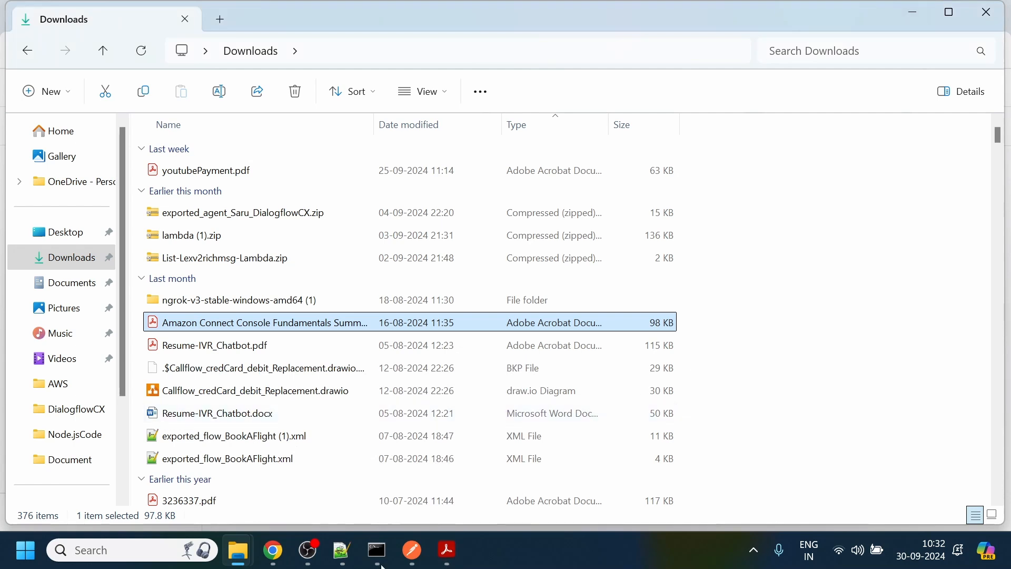
# - Return to the data store setup in Chrome, choose the single file Amazon Connect Console Fundamentals Summary.pdf from the aimldataset bucket and continue to configuration
pyautogui.moveTo(273, 550)
pyautogui.click(240, 501)
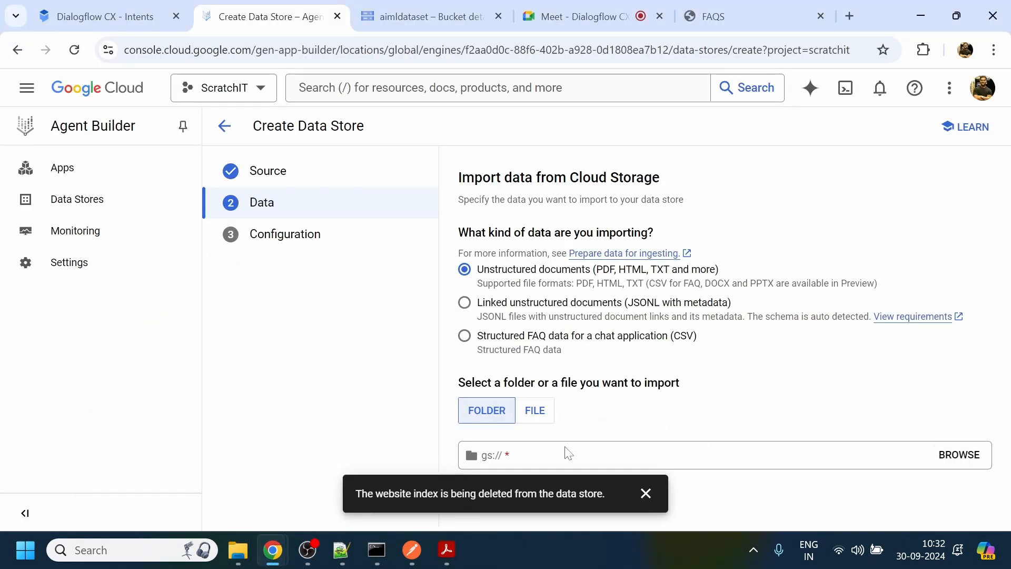
pyautogui.click(546, 423)
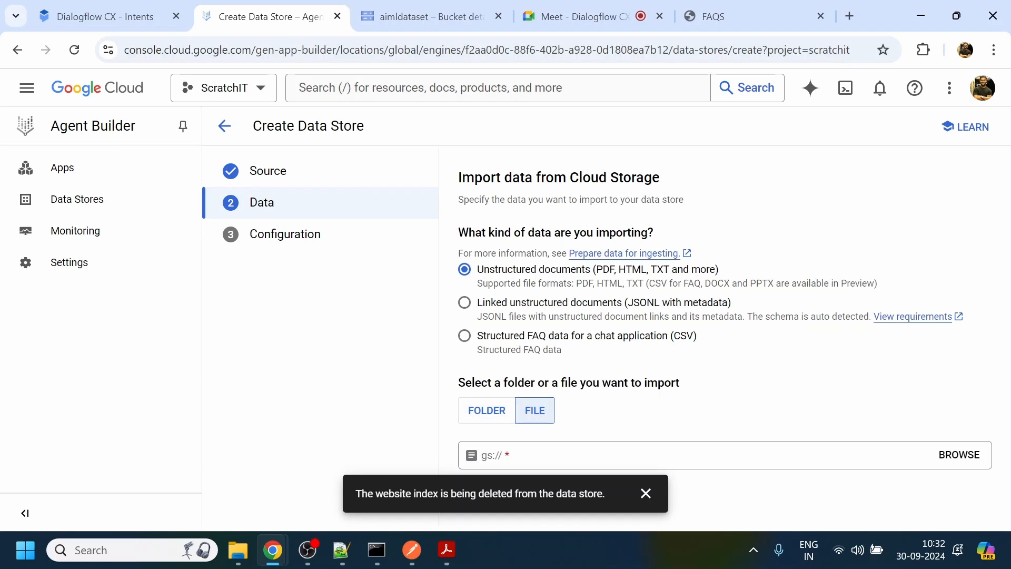
pyautogui.click(959, 455)
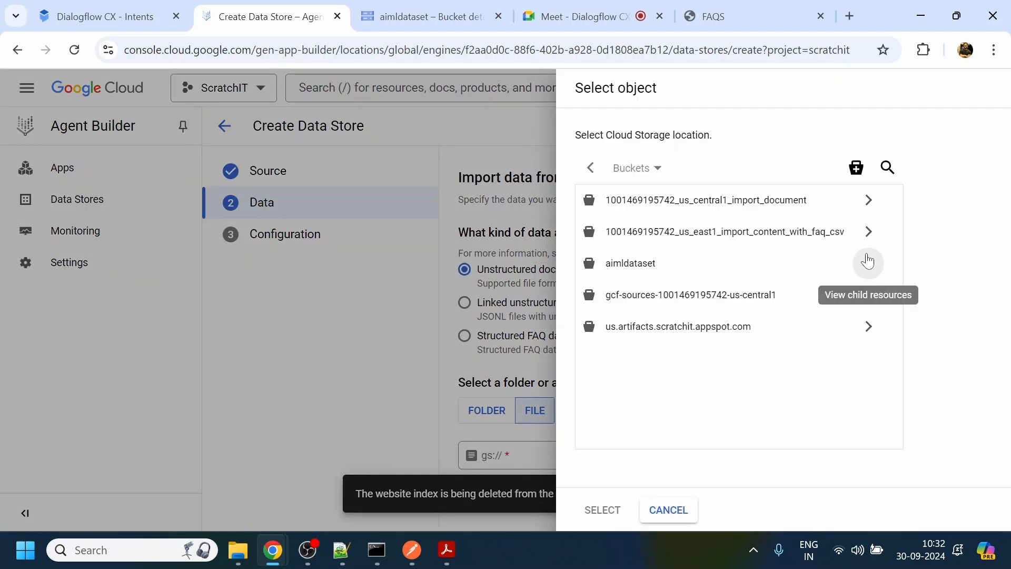
pyautogui.click(869, 263)
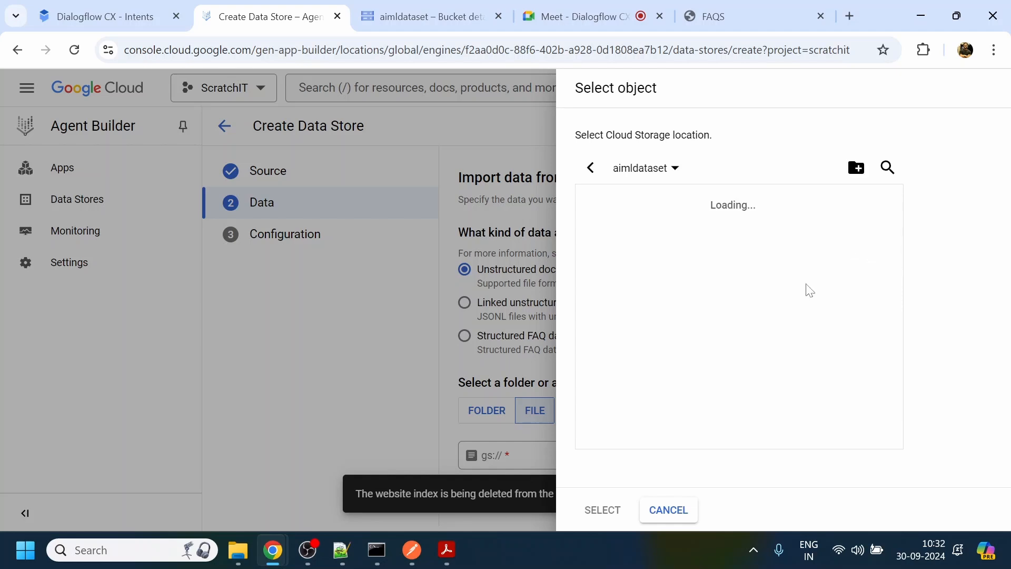
pyautogui.click(659, 204)
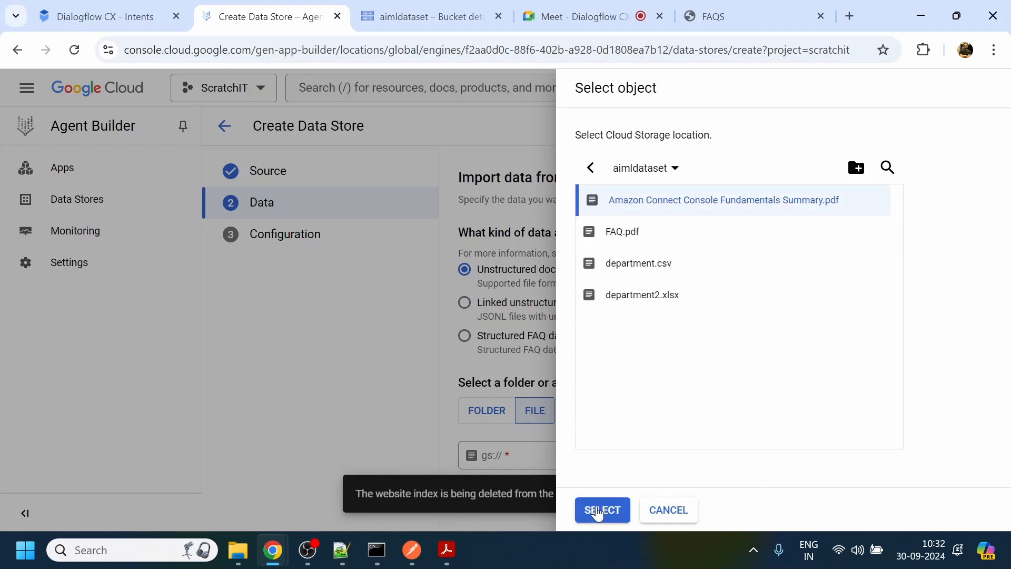
pyautogui.click(600, 509)
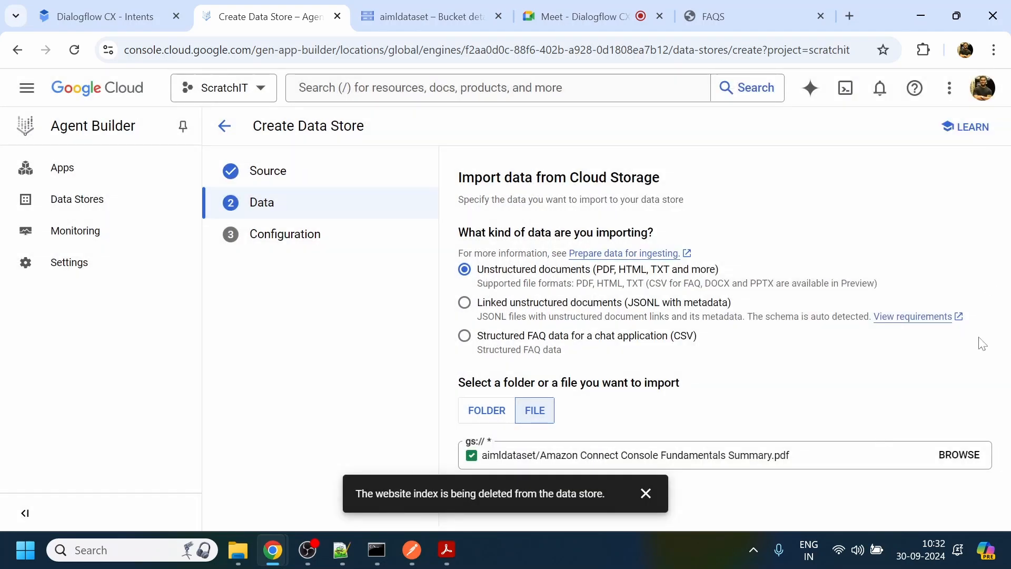
pyautogui.click(646, 493)
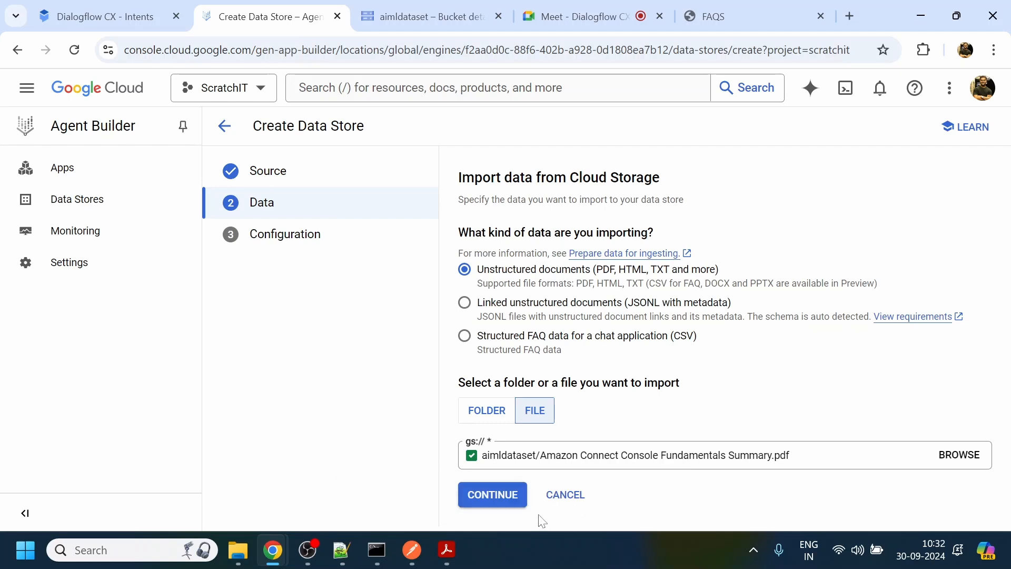
pyautogui.click(501, 496)
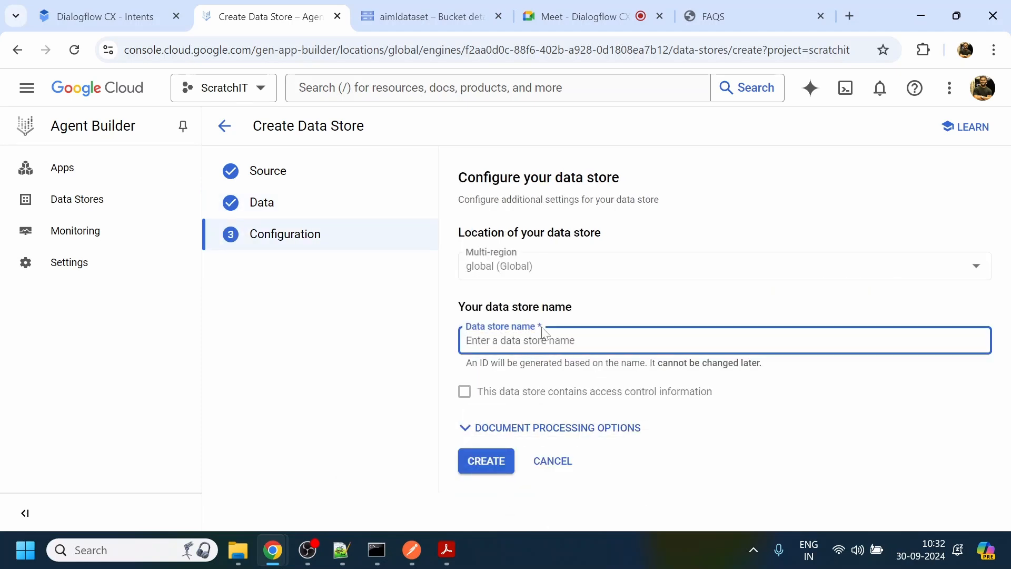
# - Name the data store AWS Connect
pyautogui.write('AS')
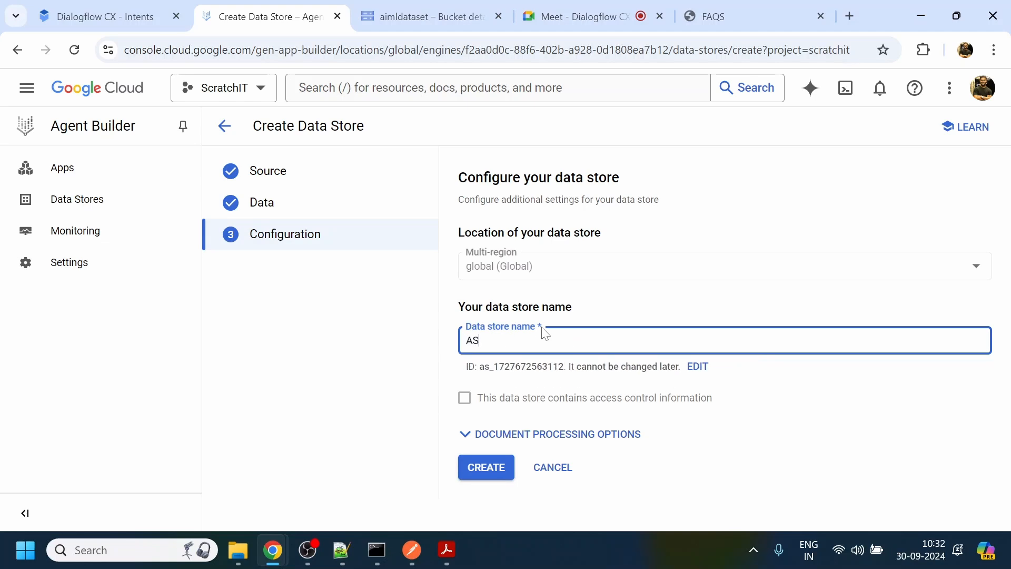
pyautogui.press('BackSpace')
pyautogui.write('WS Conne')
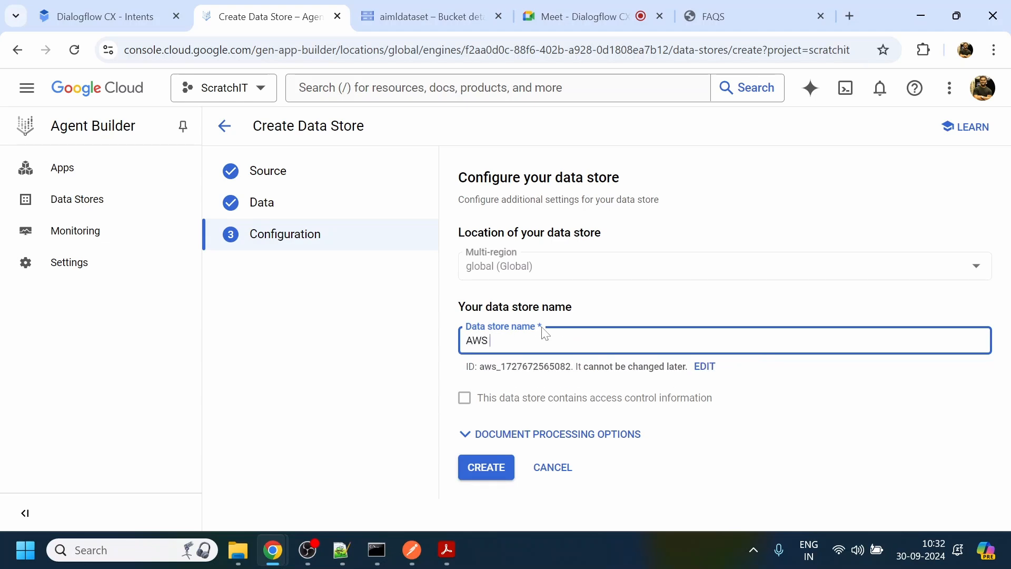
pyautogui.write('ct')
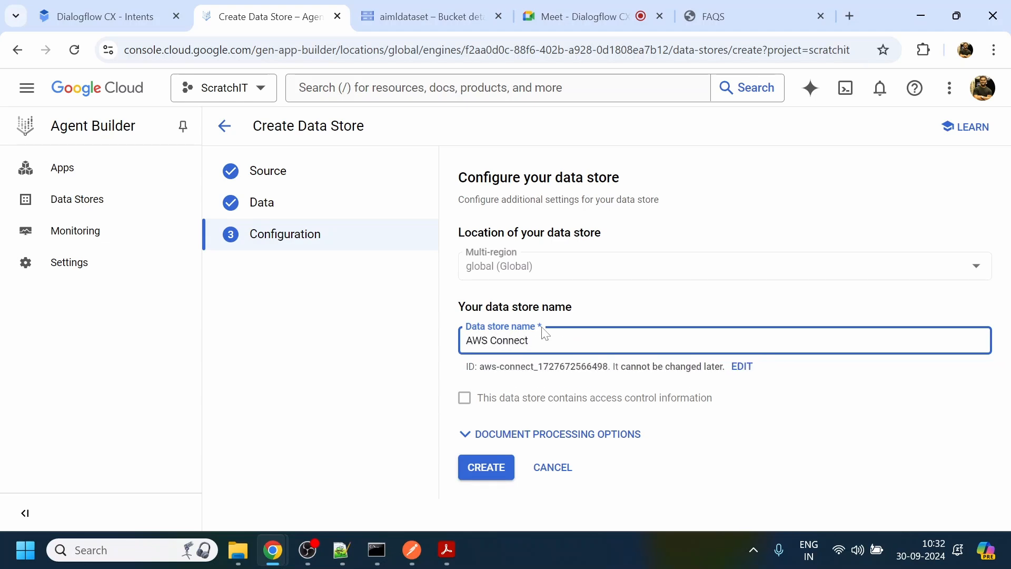
# - Expand the document processing options, compare them with the PDF's layout and look through the default document parser choices
pyautogui.click(553, 434)
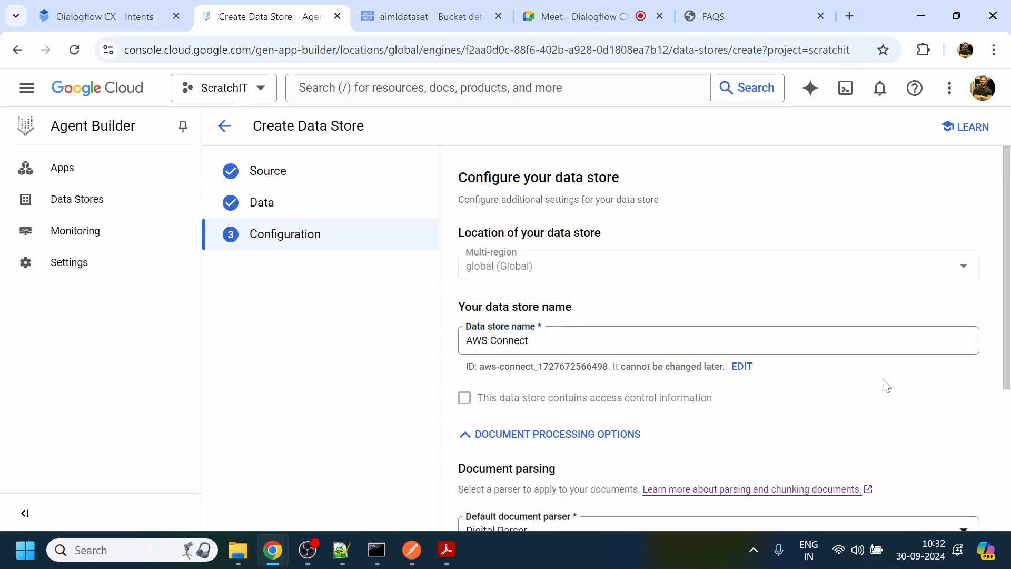
pyautogui.moveTo(1008, 249); pyautogui.dragTo(1008, 354)
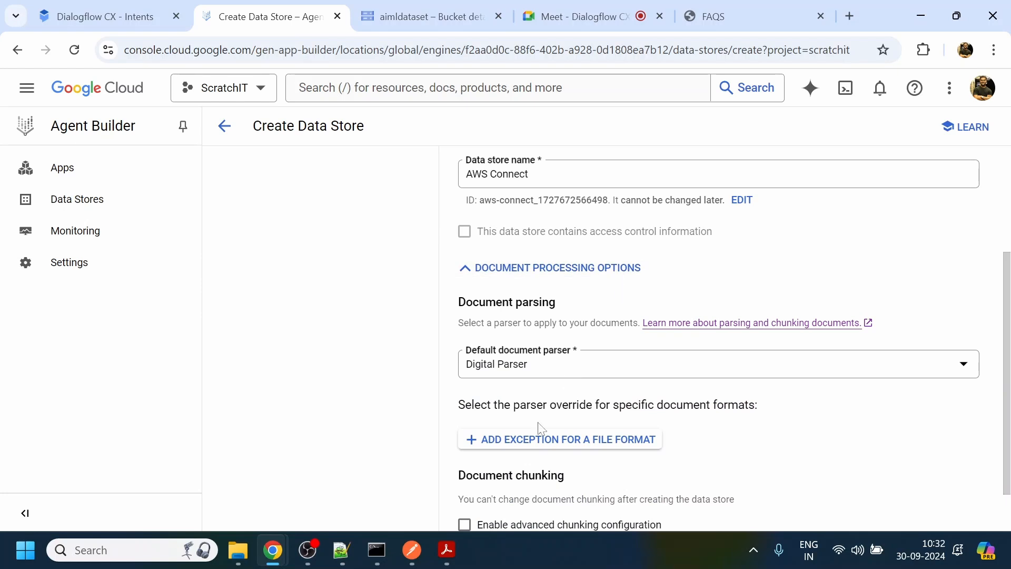
pyautogui.click(456, 548)
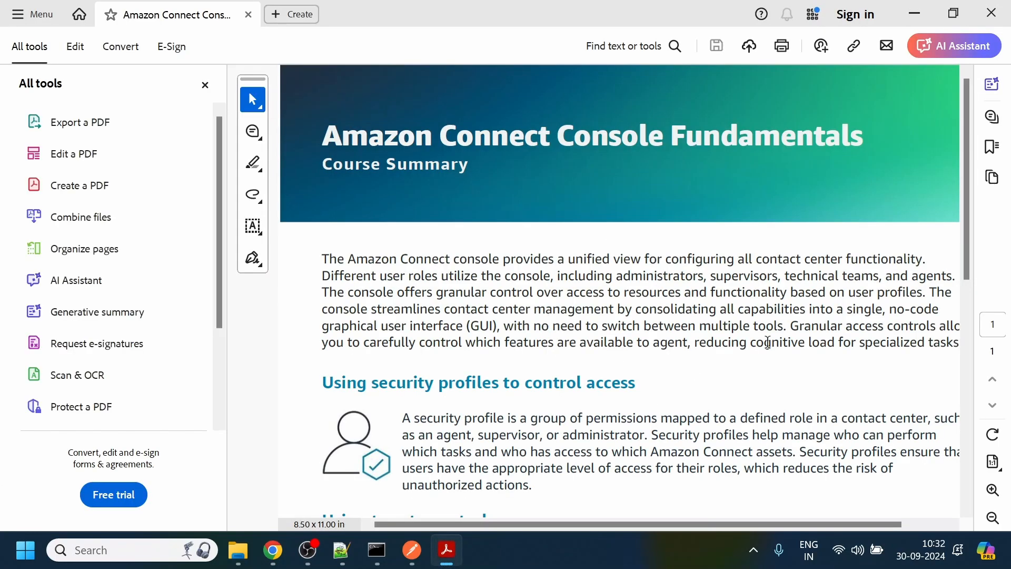
pyautogui.moveTo(964, 210); pyautogui.dragTo(1003, 388)
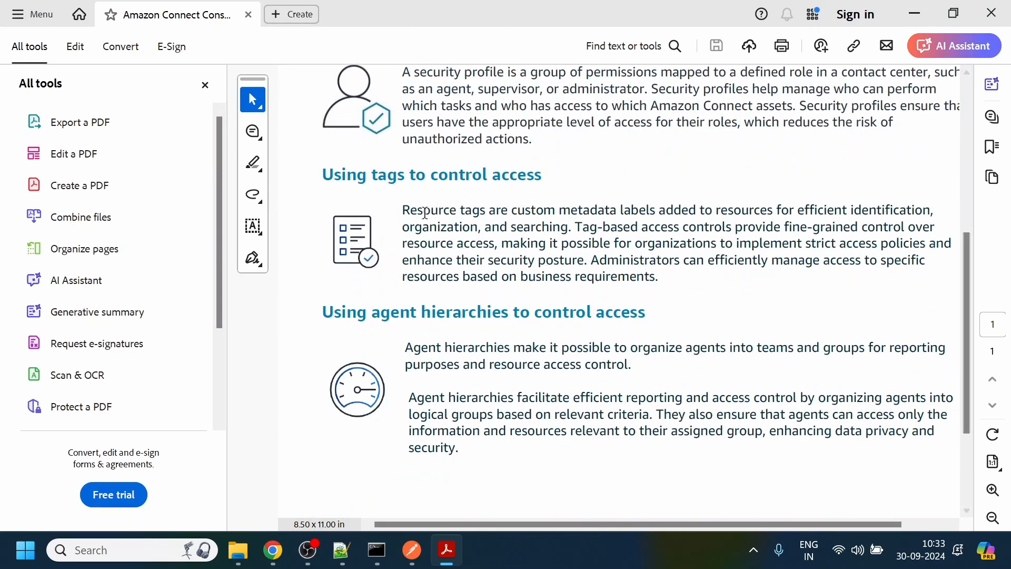
pyautogui.click(917, 13)
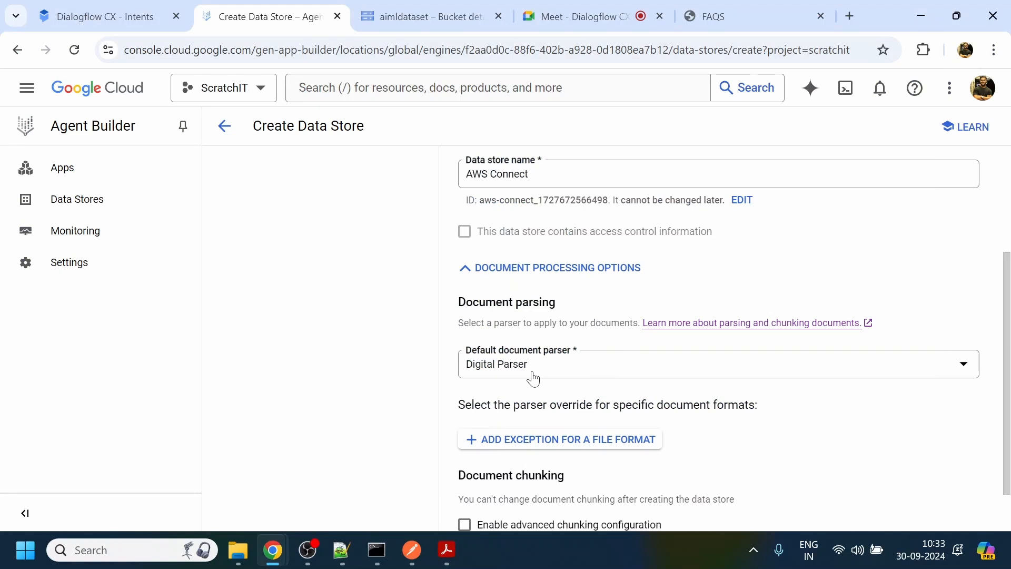
pyautogui.click(446, 551)
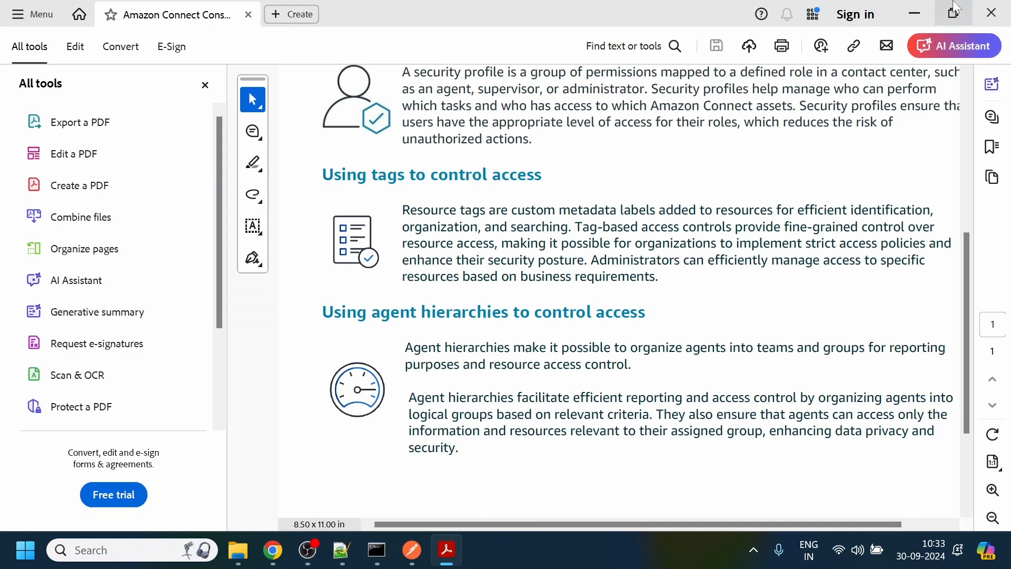
pyautogui.click(916, 14)
pyautogui.click(919, 366)
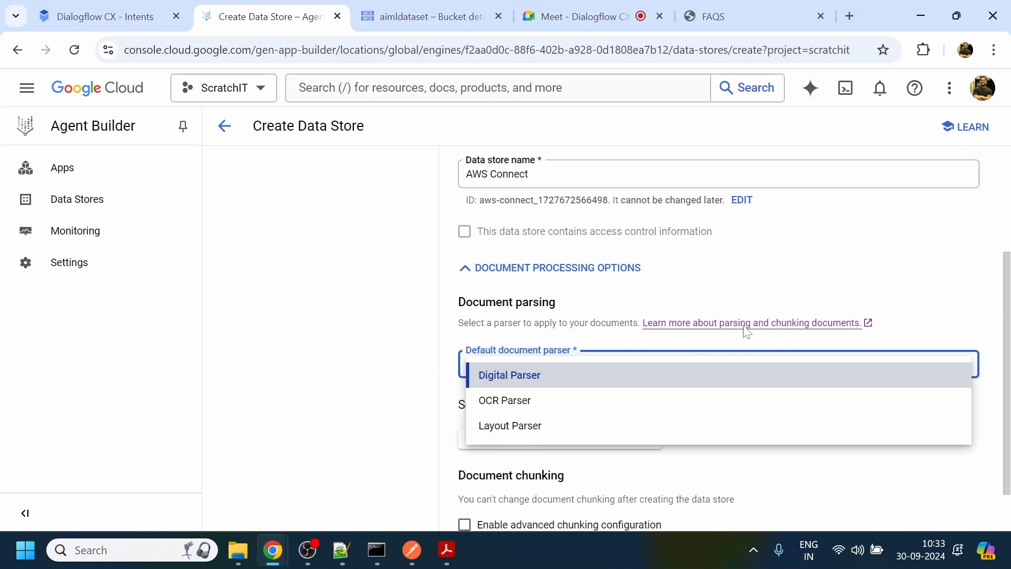
pyautogui.click(771, 288)
# - Open the documentation on parsing and chunking documents and read the descriptions of the digital, OCR and layout parsers
pyautogui.click(726, 326)
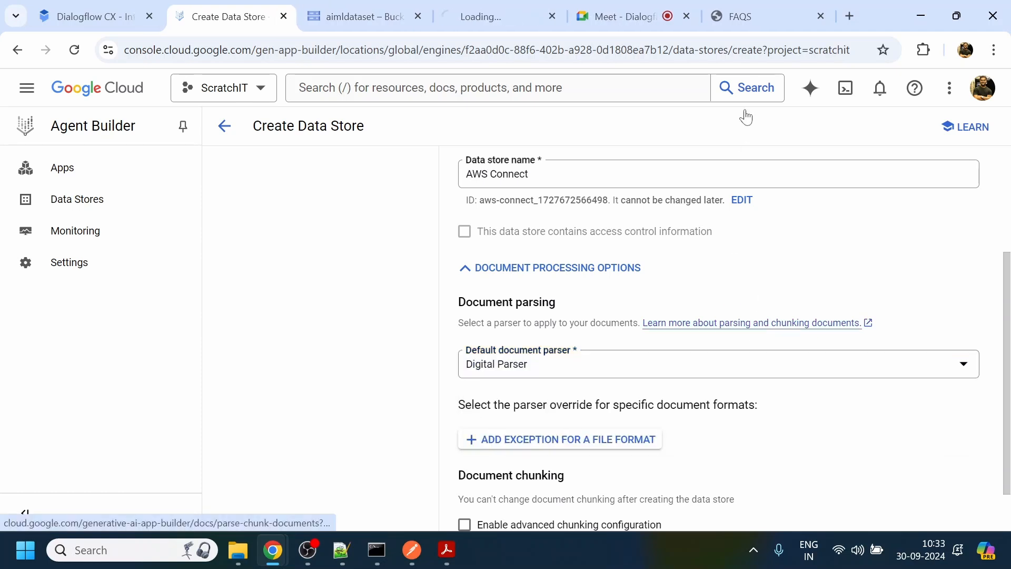
pyautogui.click(517, 19)
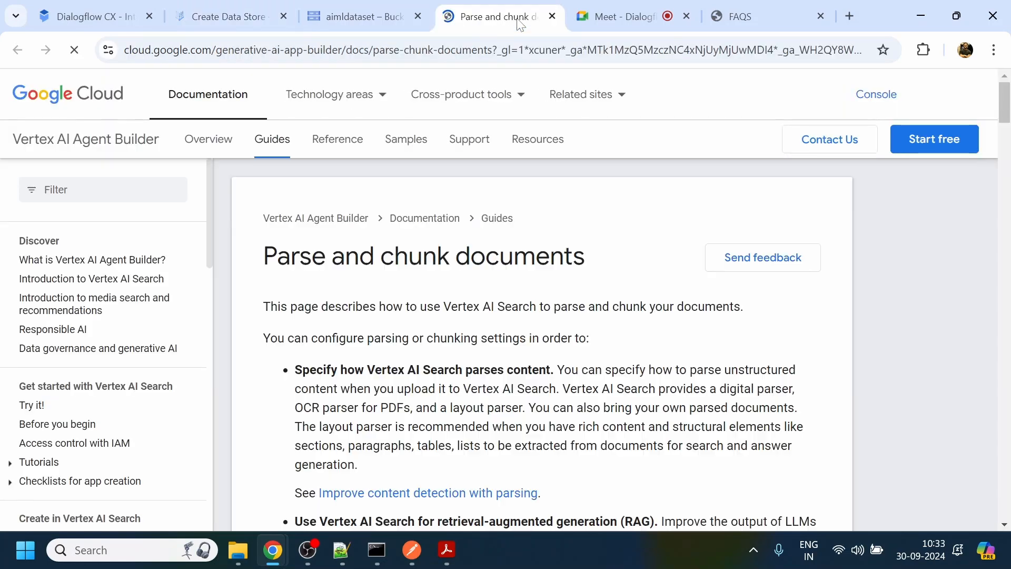
pyautogui.scroll(-2, 1010, 234)
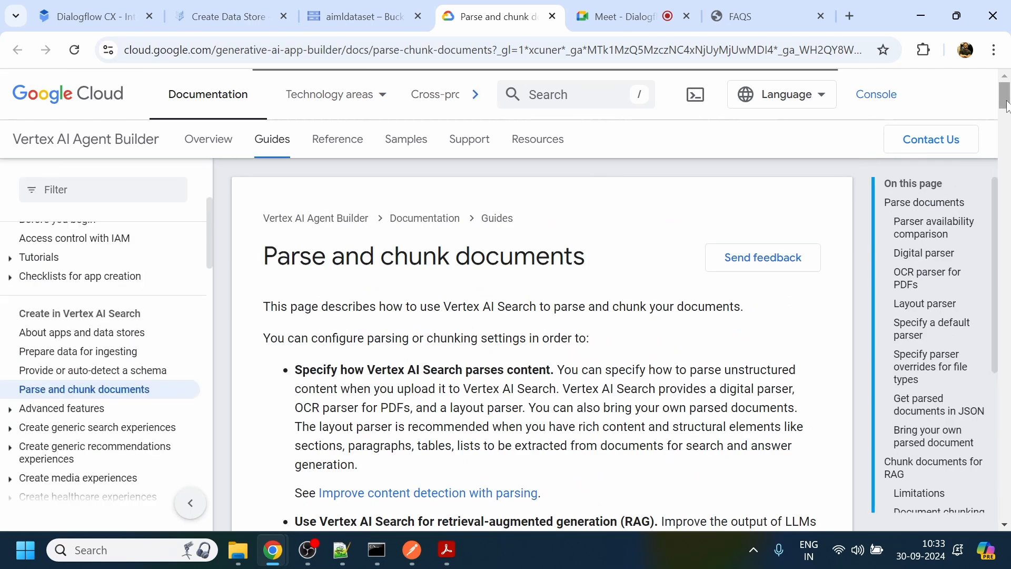
pyautogui.scroll(-8, 1008, 110)
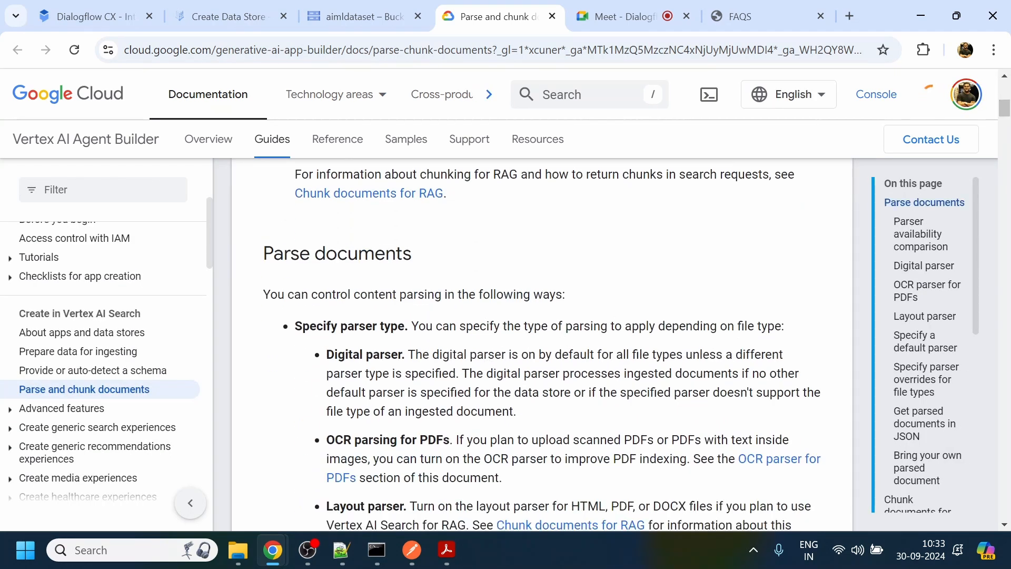
pyautogui.moveTo(464, 355); pyautogui.dragTo(669, 354)
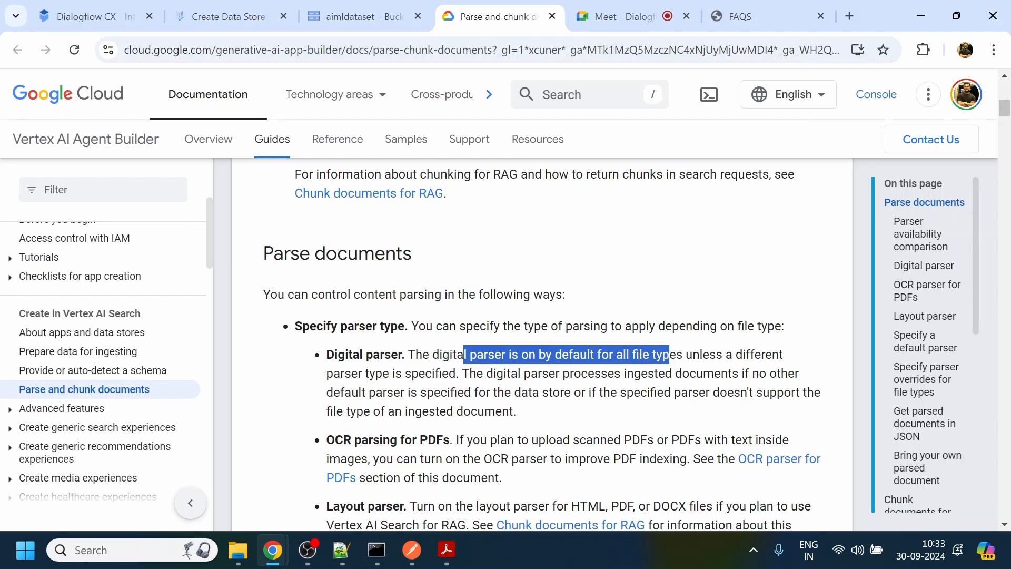
pyautogui.moveTo(337, 412); pyautogui.dragTo(342, 412)
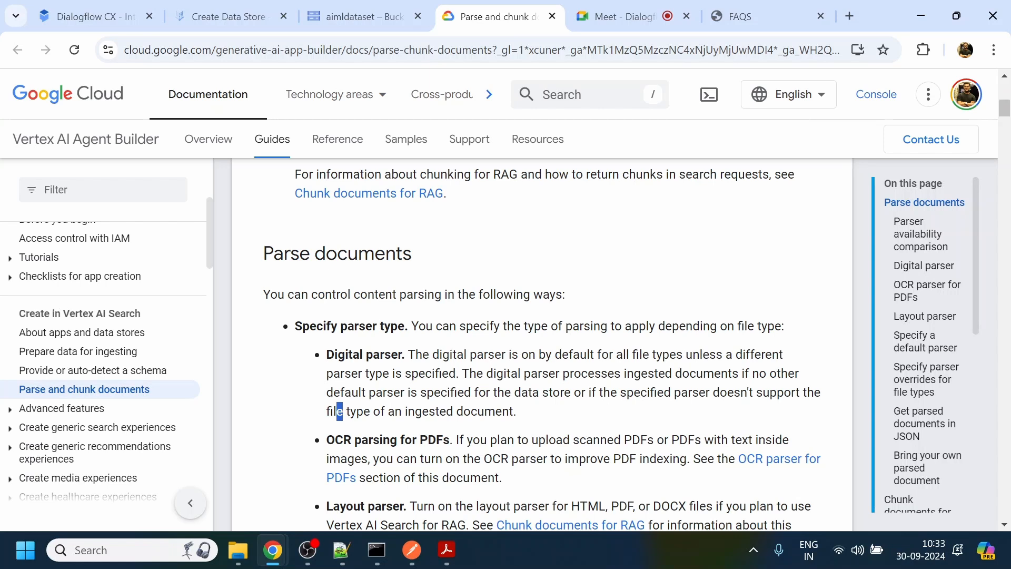
pyautogui.scroll(-3, 1006, 223)
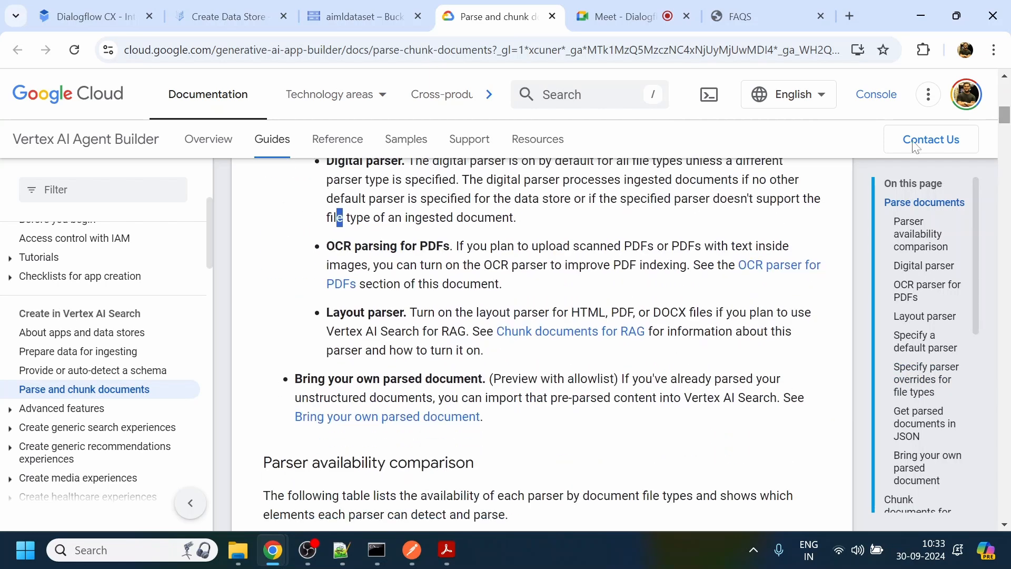
pyautogui.moveTo(465, 246); pyautogui.dragTo(360, 265)
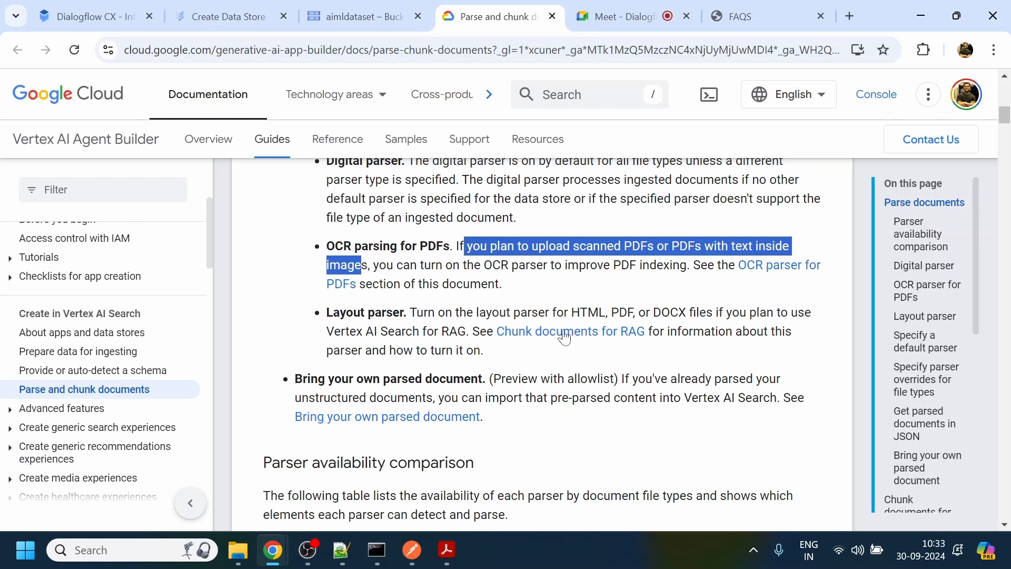
pyautogui.moveTo(410, 312); pyautogui.dragTo(466, 332)
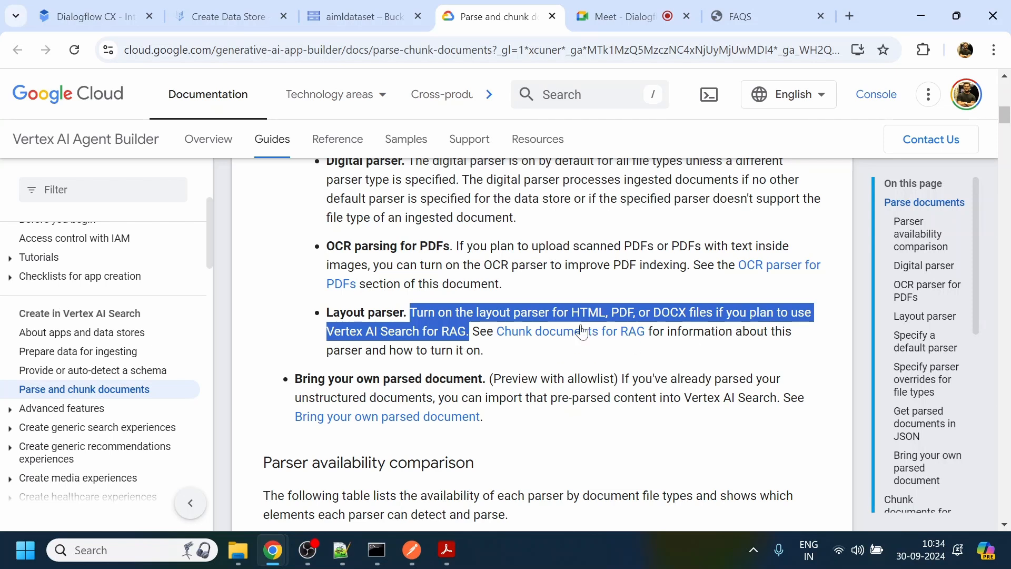
# - Open the linked Chunk documents for RAG section in a separate browser tab, reopening it once, and read its explanation
pyautogui.middleClick(541, 336)
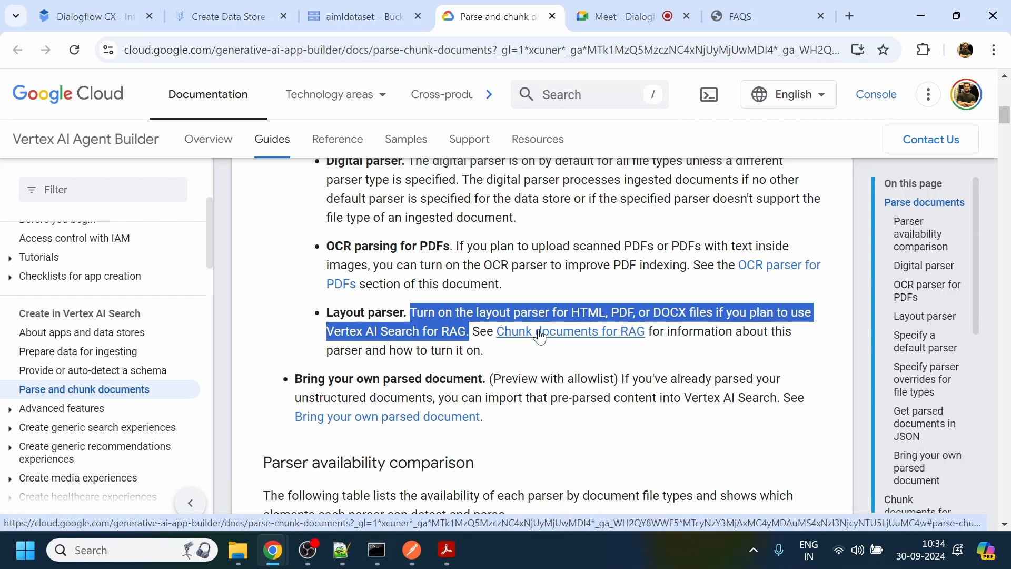
pyautogui.click(532, 14)
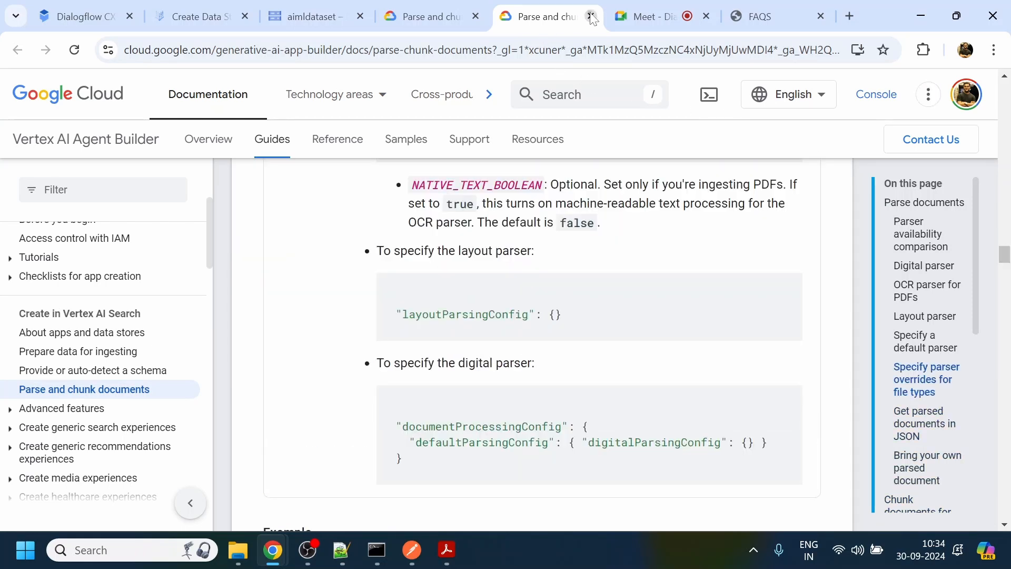
pyautogui.hotkey('ctrl', 'w')
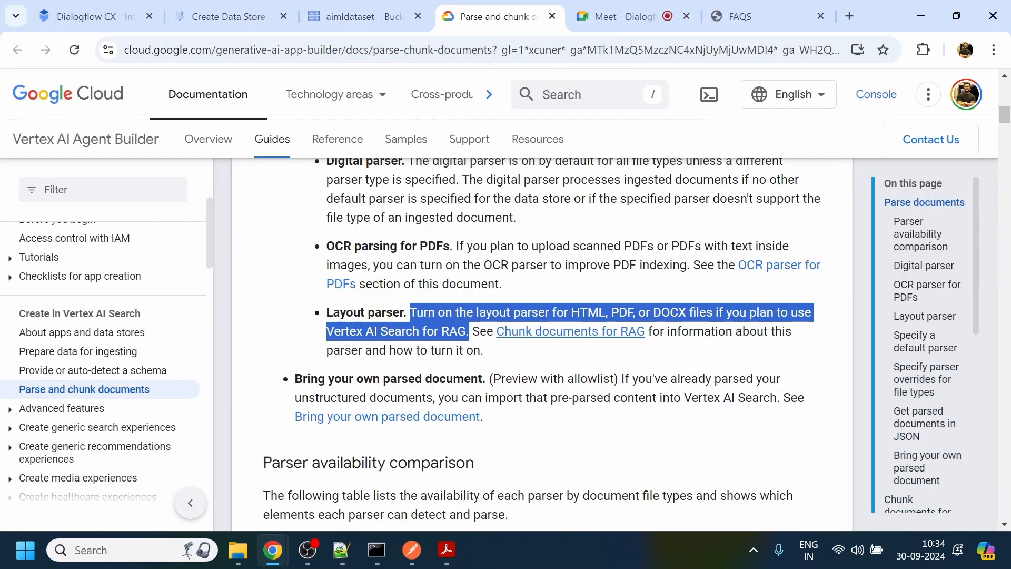
pyautogui.keyDown('ctrl'); pyautogui.click(544, 337); pyautogui.keyUp('ctrl')
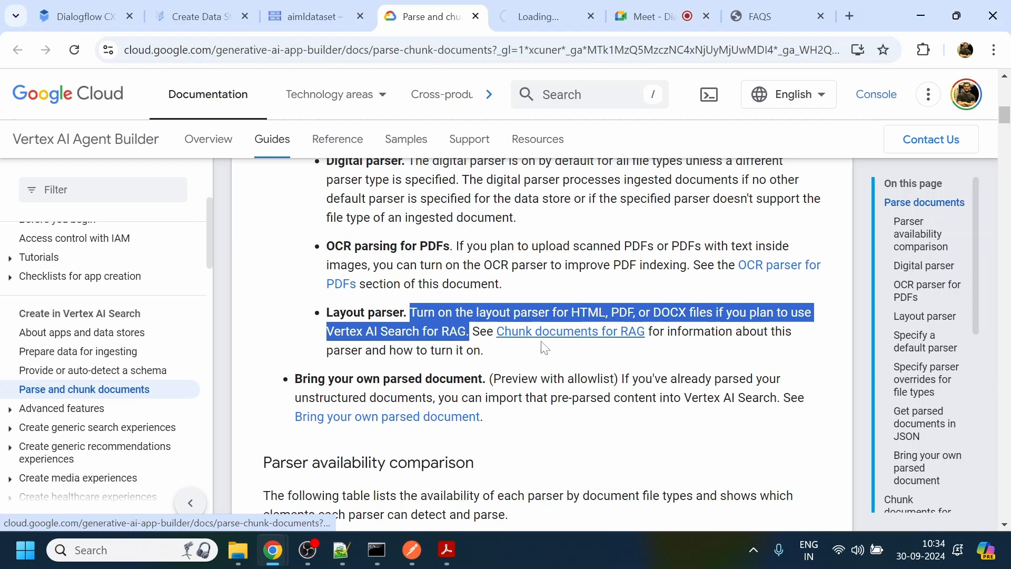
pyautogui.click(547, 17)
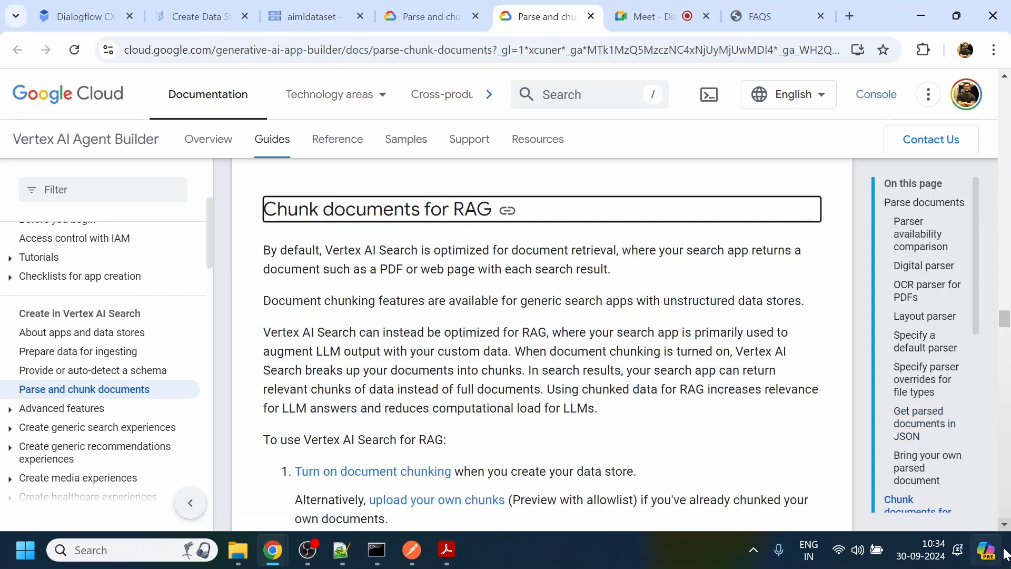
# - Read the rest of the Chunk documents for RAG section, through the limitations to the document chunking options
pyautogui.click(1005, 525)
pyautogui.click(1005, 525)
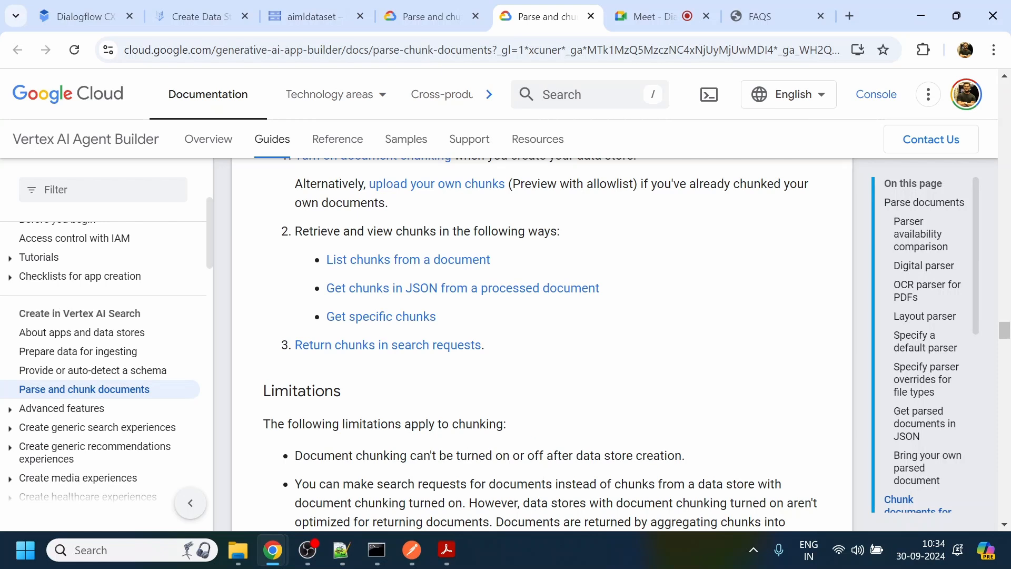
pyautogui.click(1006, 525)
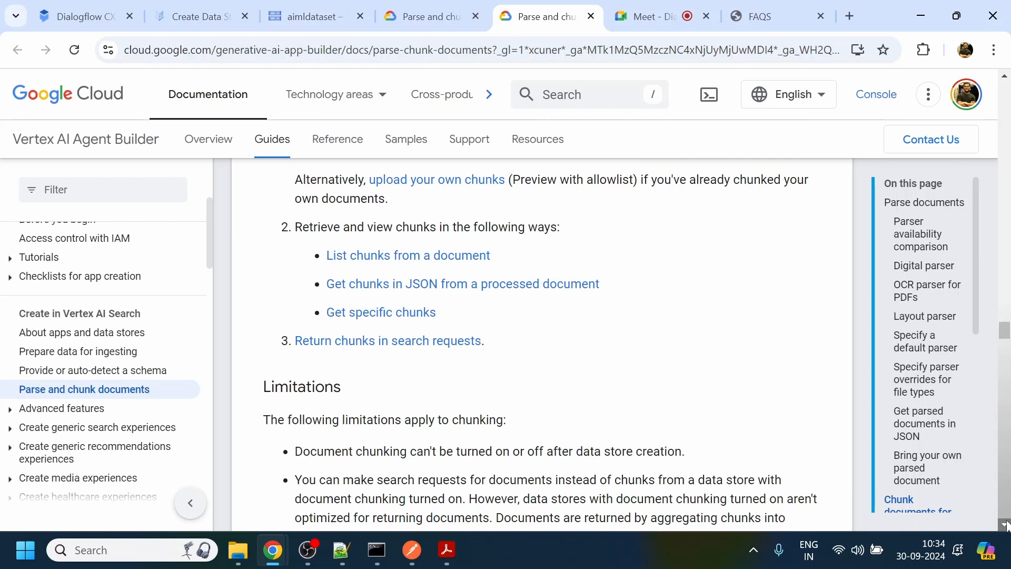
pyautogui.click(1007, 525)
pyautogui.click(1007, 525)
pyautogui.click(1006, 525)
pyautogui.click(1007, 525)
pyautogui.click(1007, 525)
pyautogui.click(1006, 526)
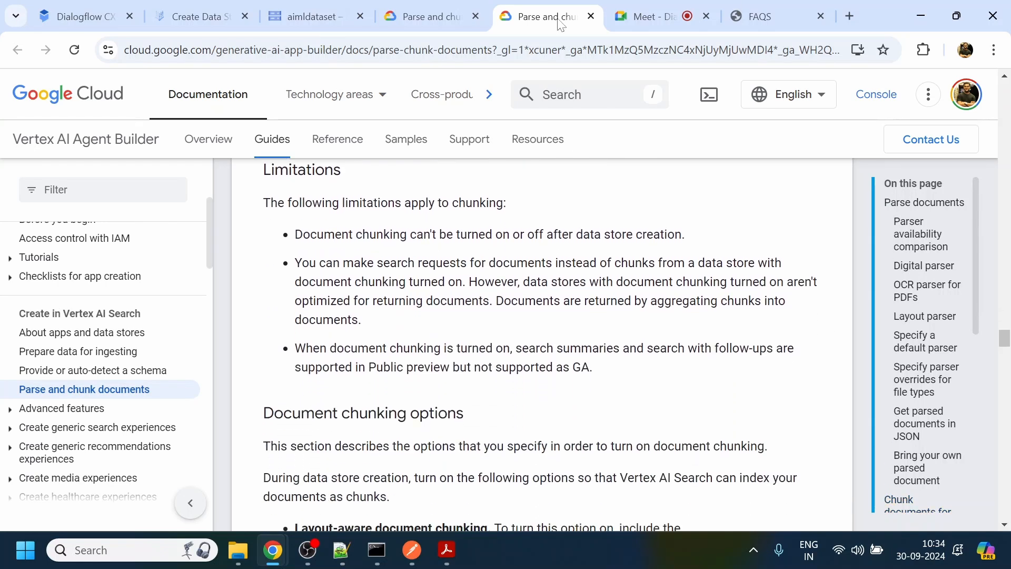
# - Open the default document parser choices in the data store form and compare them with the documentation's layout, digital and OCR parser descriptions
pyautogui.click(313, 16)
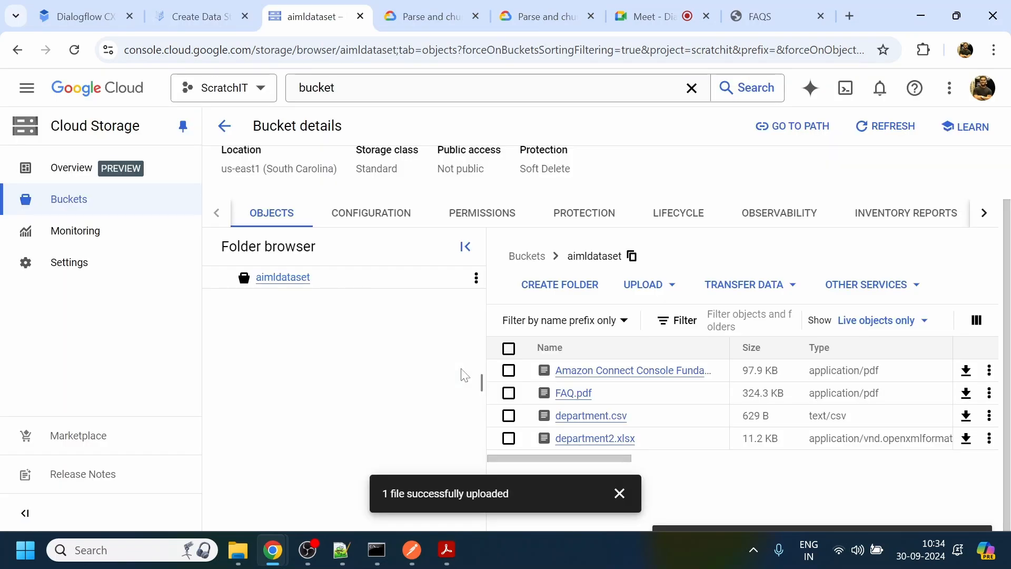
pyautogui.click(201, 6)
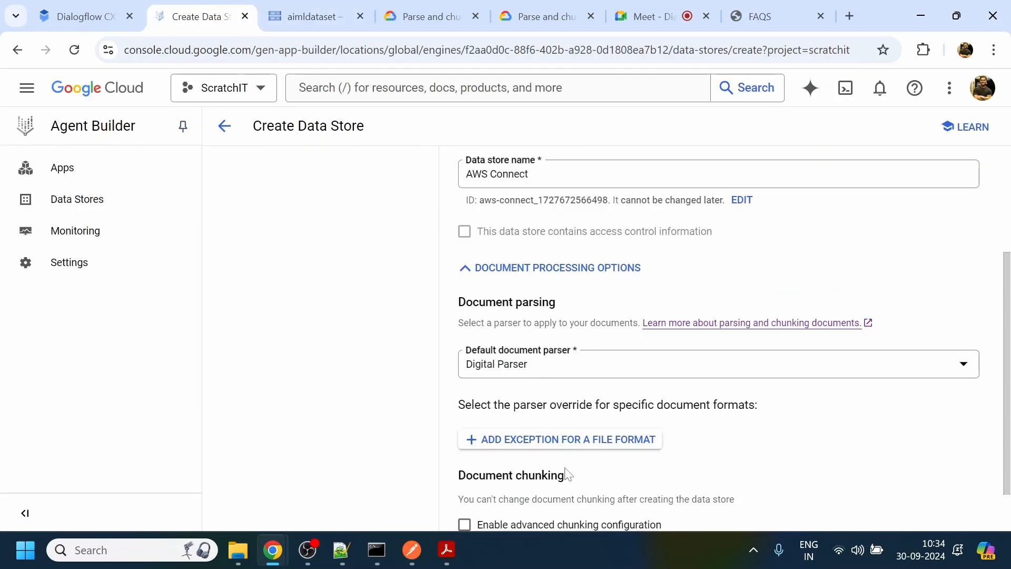
pyautogui.click(527, 372)
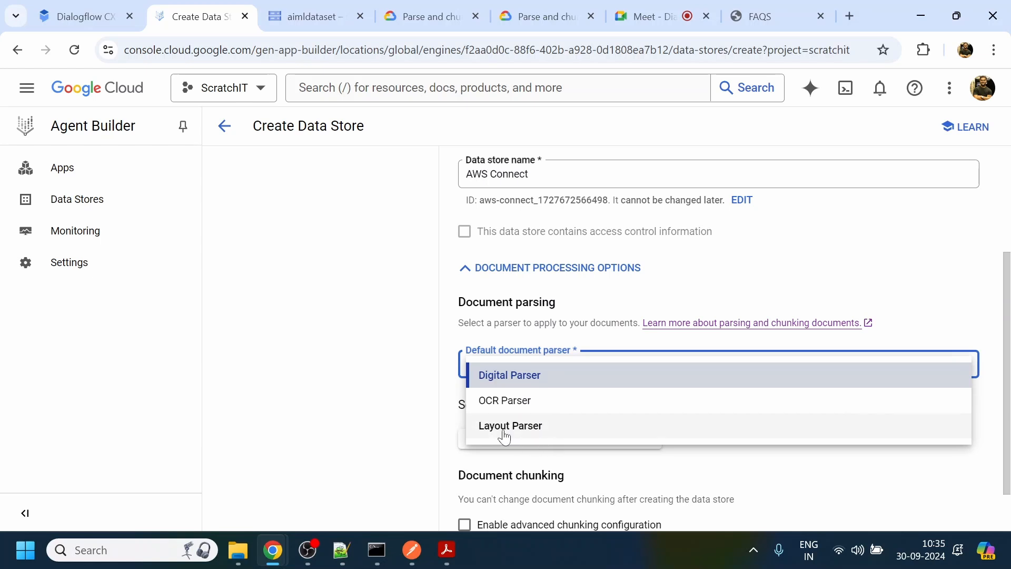
pyautogui.click(440, 16)
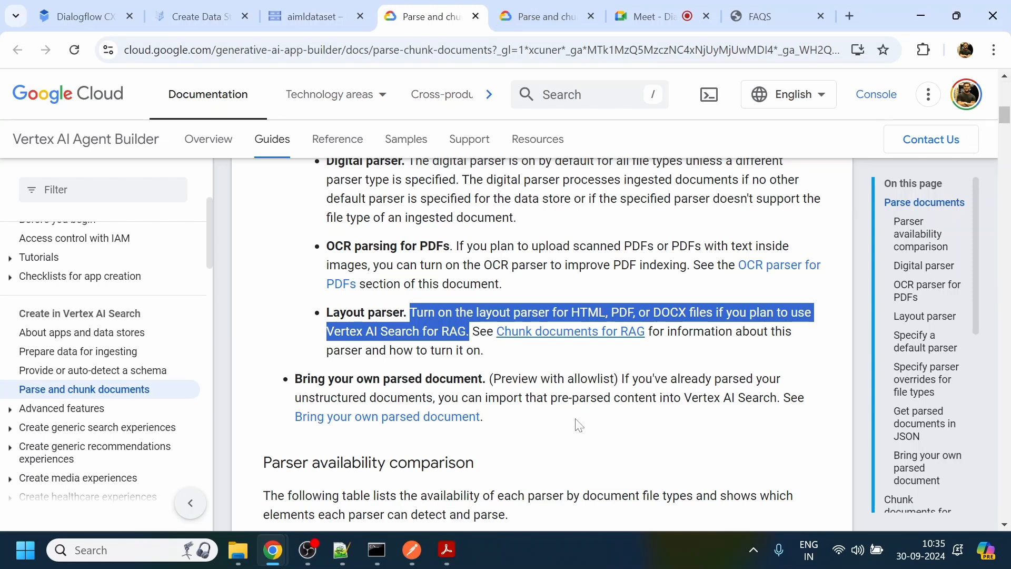
pyautogui.moveTo(334, 378); pyautogui.dragTo(512, 379)
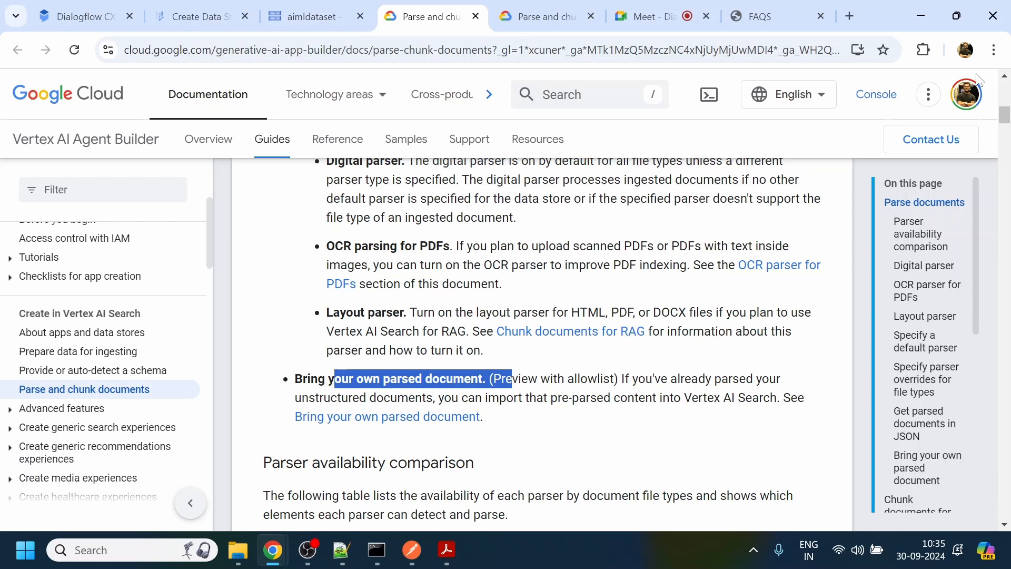
pyautogui.click(1004, 75)
pyautogui.click(1004, 76)
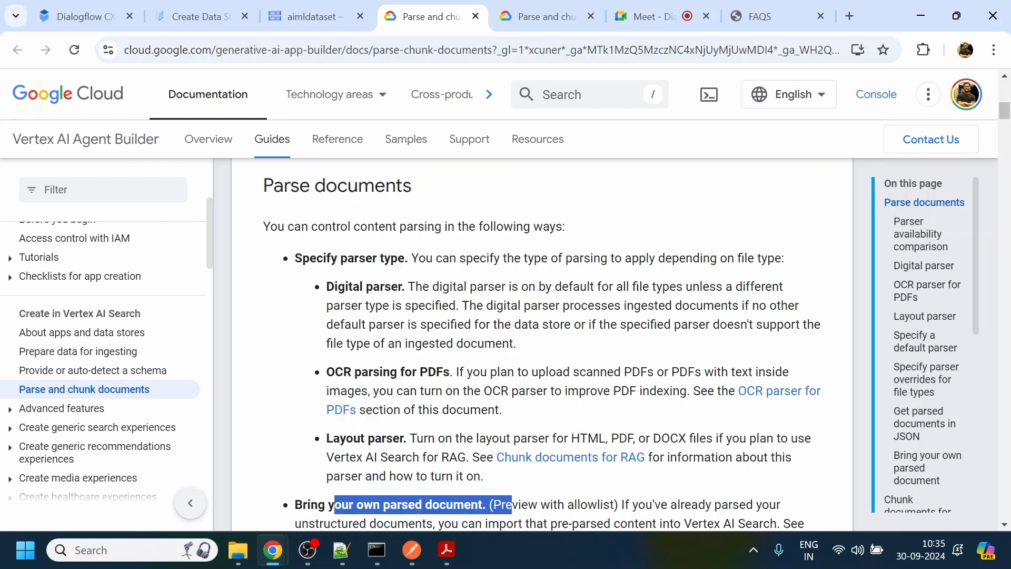
pyautogui.moveTo(411, 438); pyautogui.dragTo(480, 476)
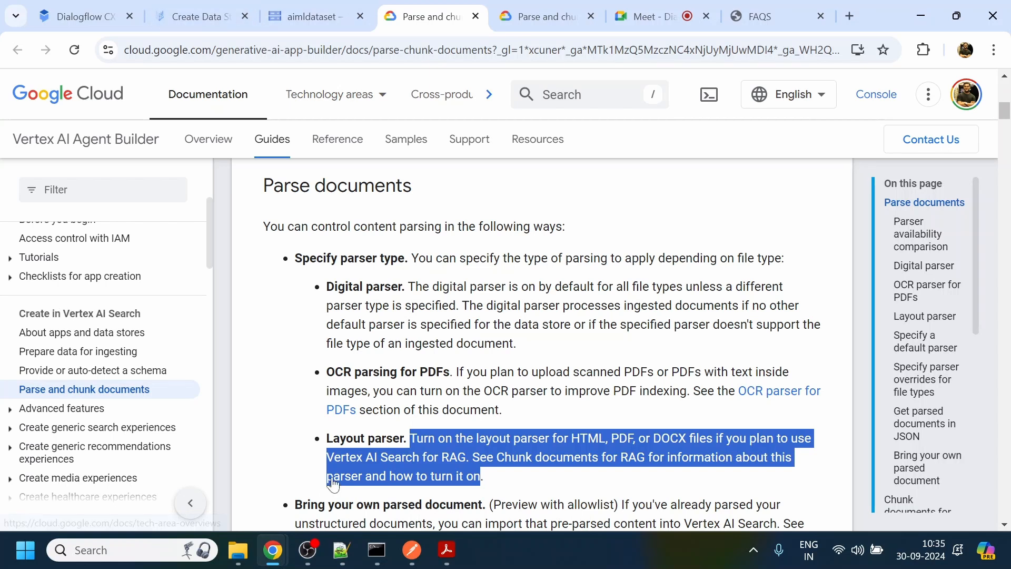
pyautogui.moveTo(409, 287); pyautogui.dragTo(532, 327)
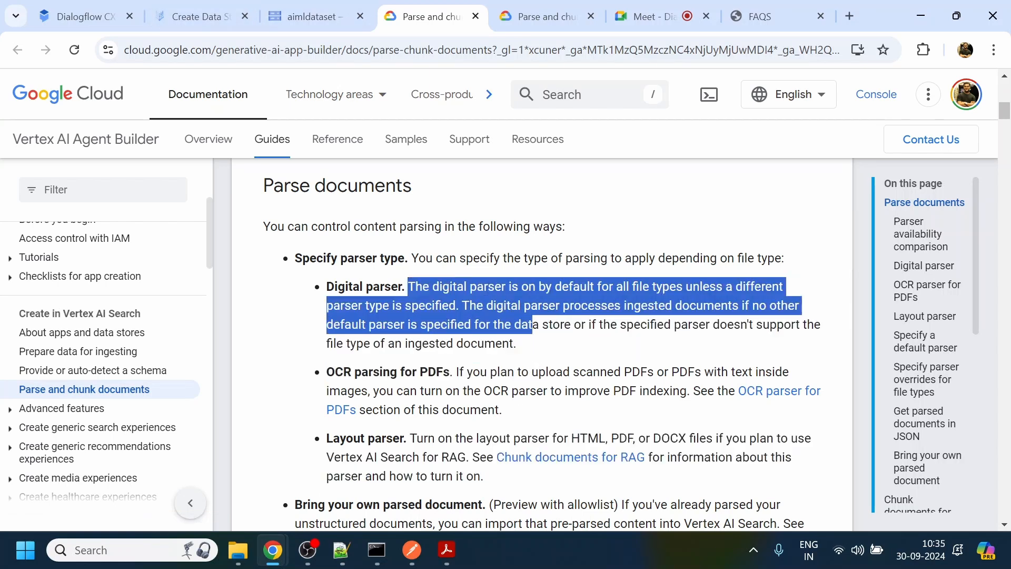
pyautogui.moveTo(327, 391); pyautogui.dragTo(379, 391)
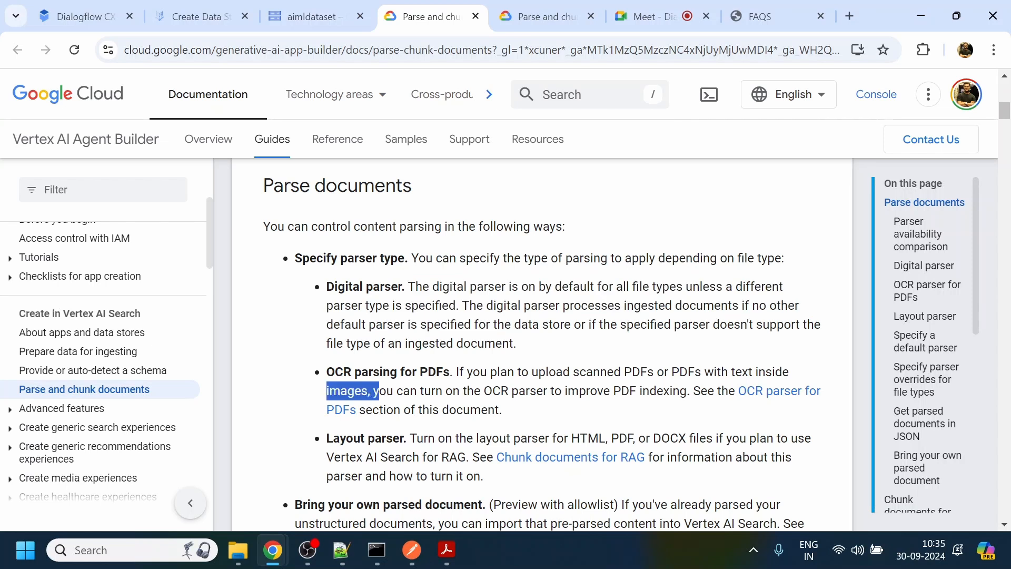
# - Keep Digital Parser as the default document parser without advanced chunking, create the data store, and reload the available data stores list
pyautogui.click(220, 13)
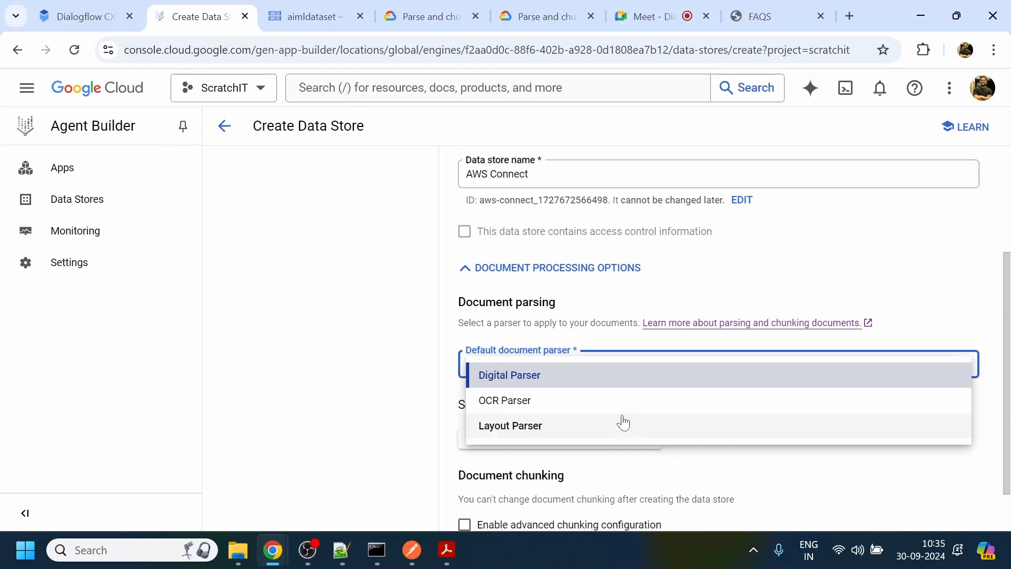
pyautogui.click(610, 384)
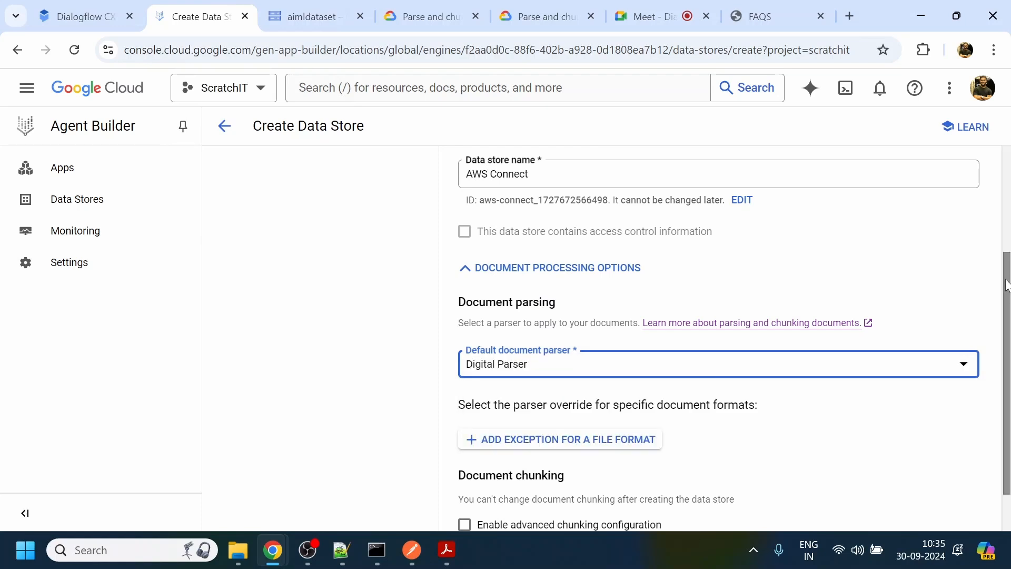
pyautogui.scroll(-2, 1006, 285)
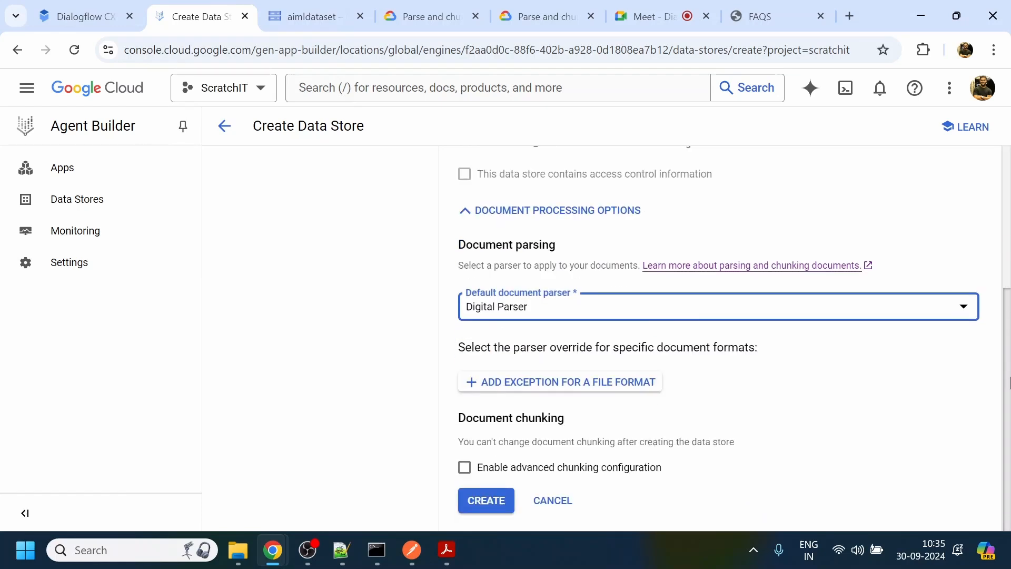
pyautogui.click(491, 503)
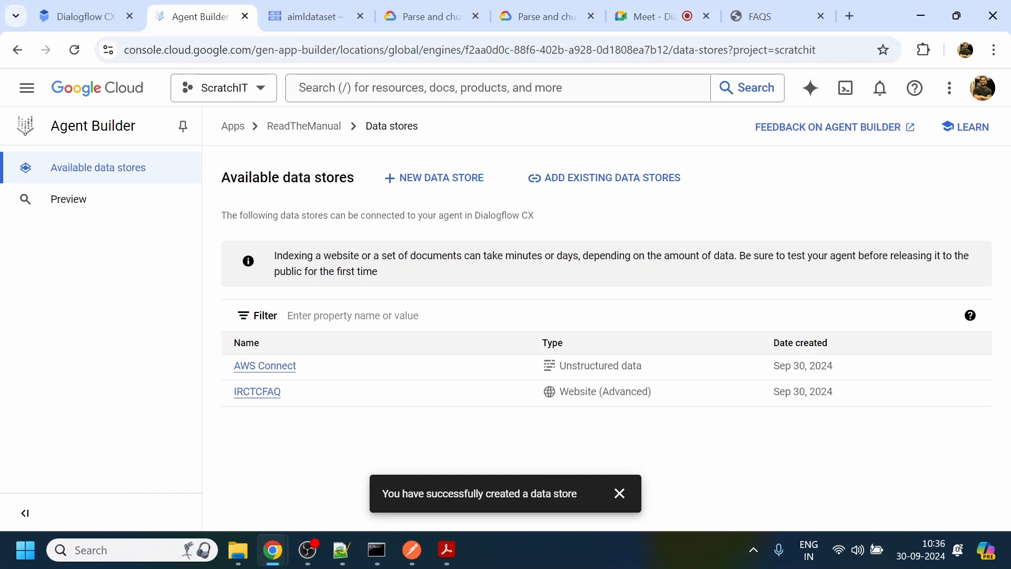
pyautogui.click(100, 171)
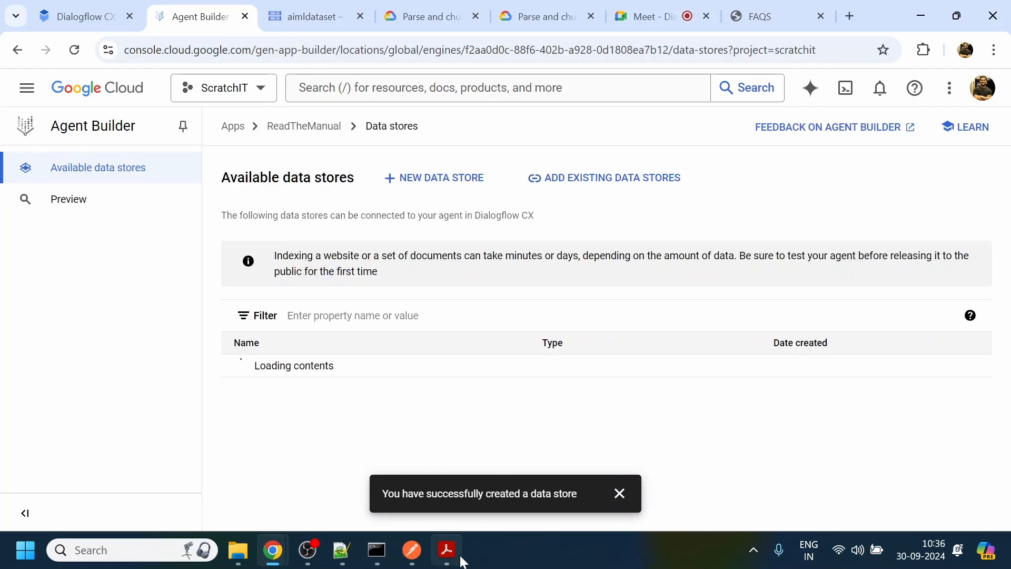
pyautogui.moveTo(463, 562)
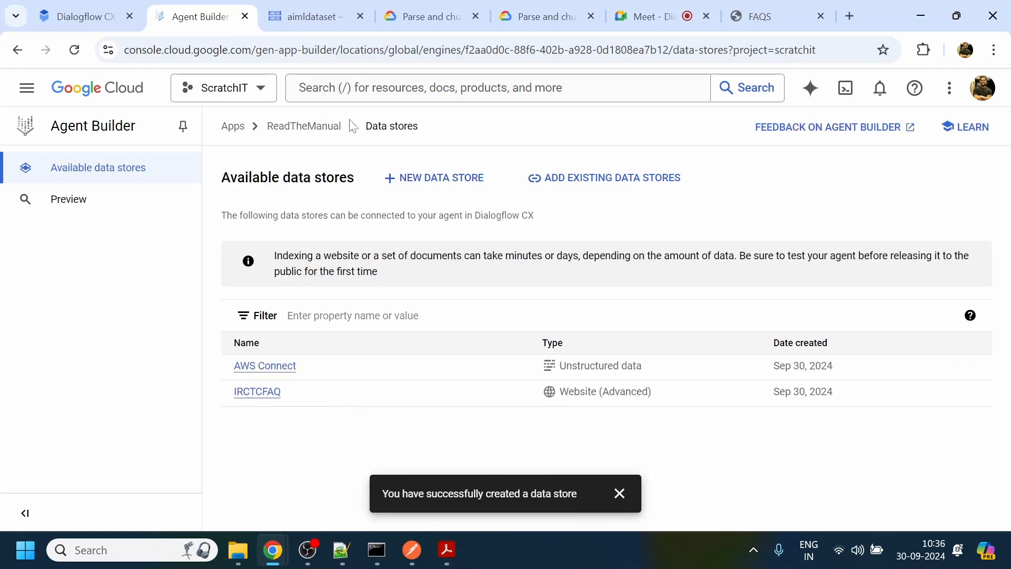
# - Connect the existing TestFAQ data store to the ReadTheManual app
pyautogui.click(576, 180)
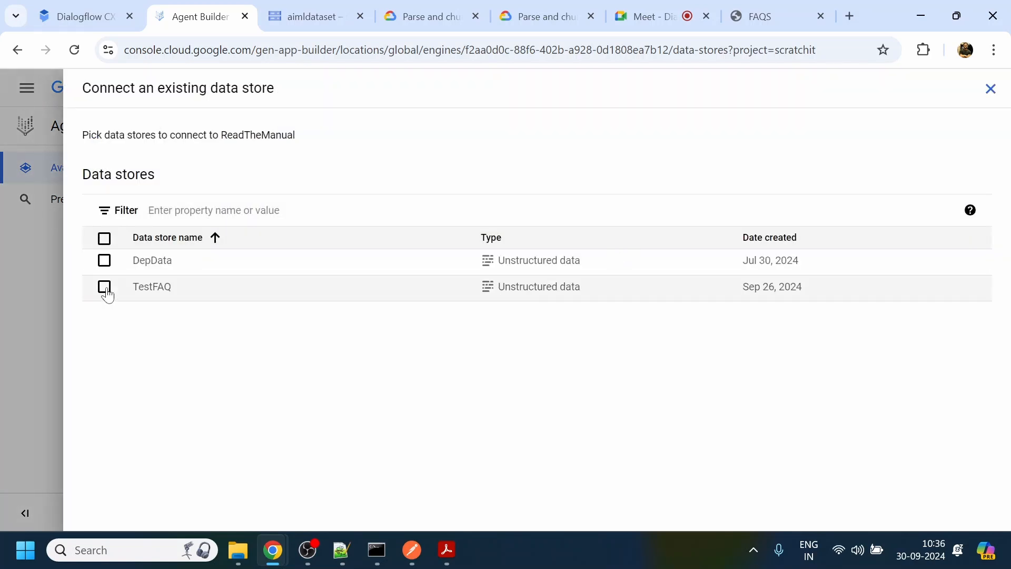
pyautogui.click(105, 287)
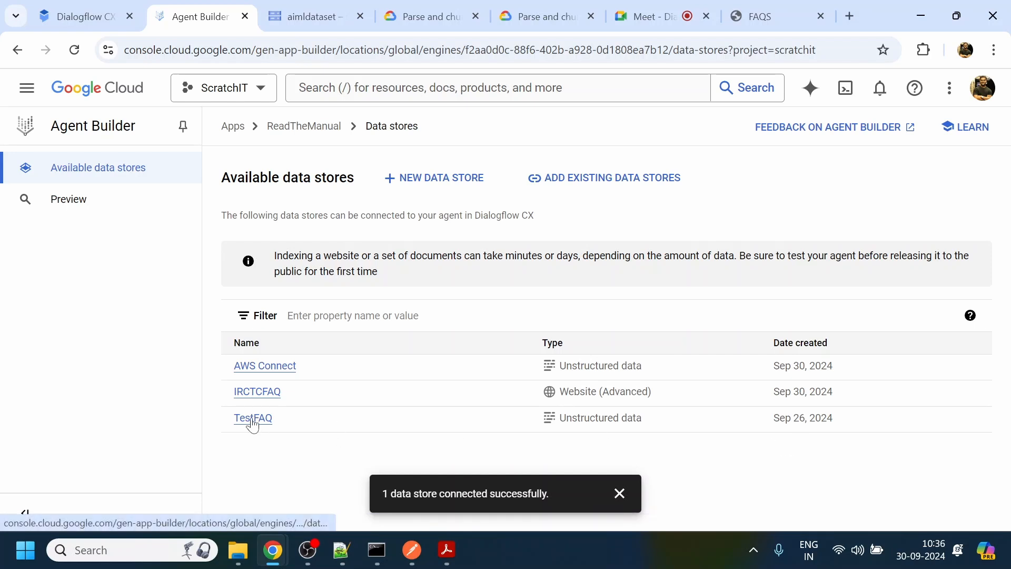
# - Open the AWS Connect data store in a separate browser tab, closing the bucket tab, and check its import activity
pyautogui.middleClick(273, 376)
pyautogui.click(385, 17)
pyautogui.click(420, 16)
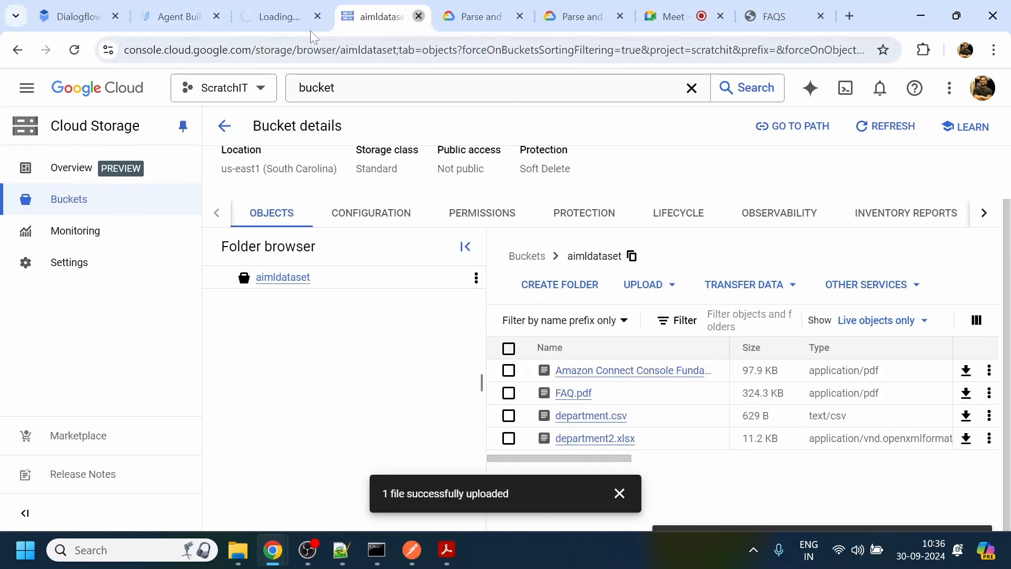
pyautogui.click(278, 14)
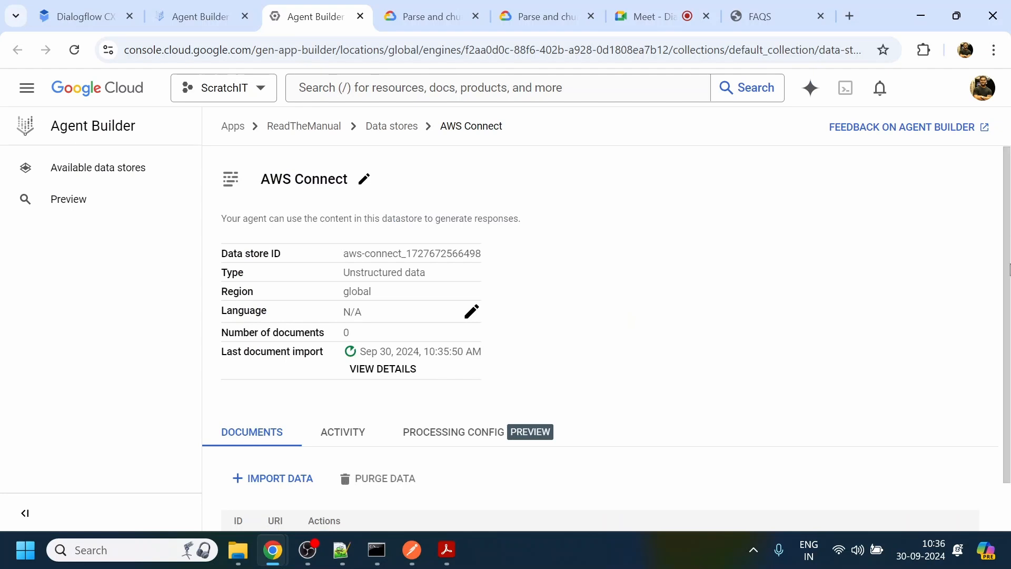
pyautogui.scroll(-1, 1009, 362)
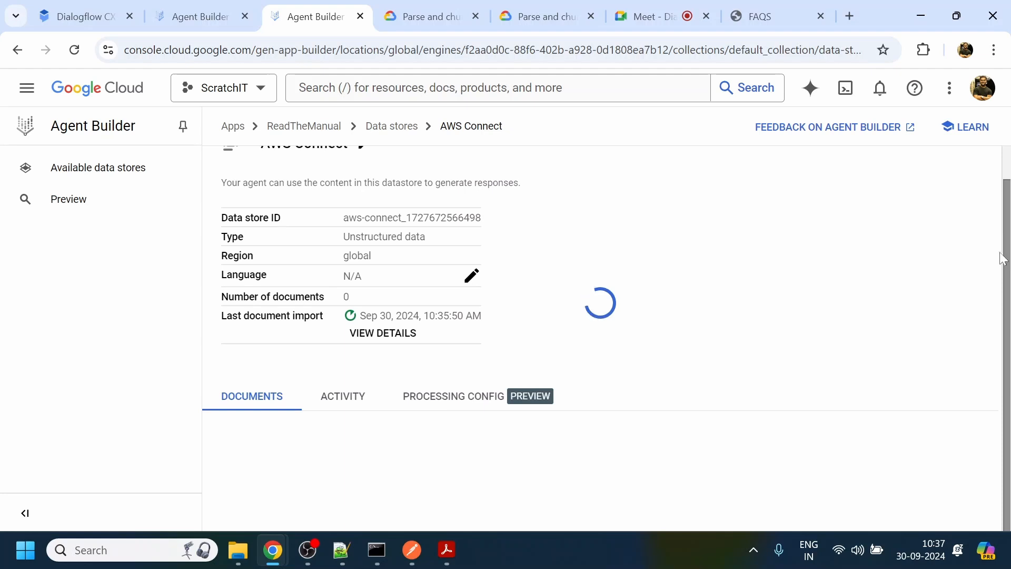
pyautogui.scroll(-2, 1002, 258)
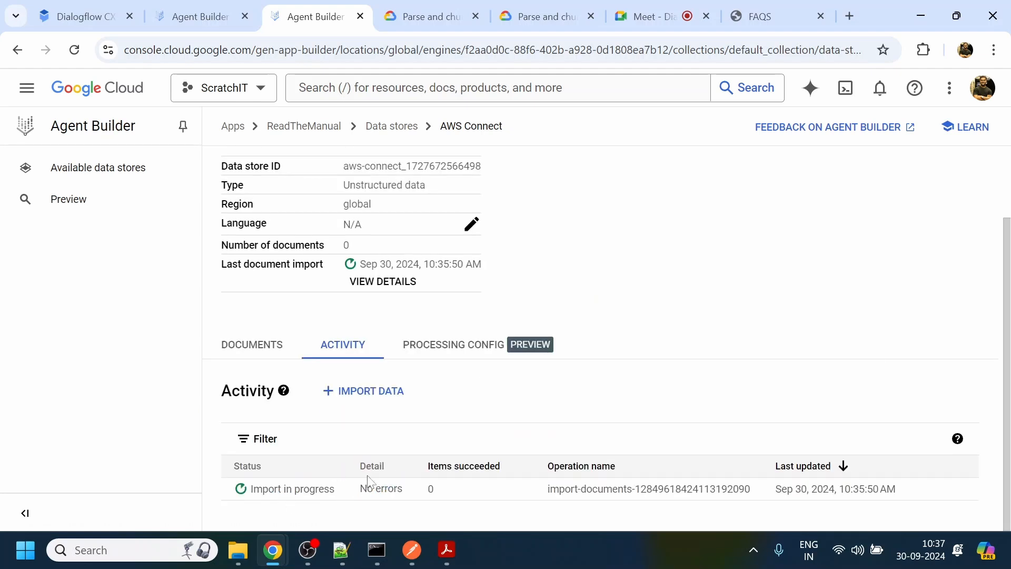
# - Switch to File Explorer, open FAQ.pdf from the ChatBot directory's DialogflowCX-main folder on drive D, and skim its questions and answers
pyautogui.click(211, 7)
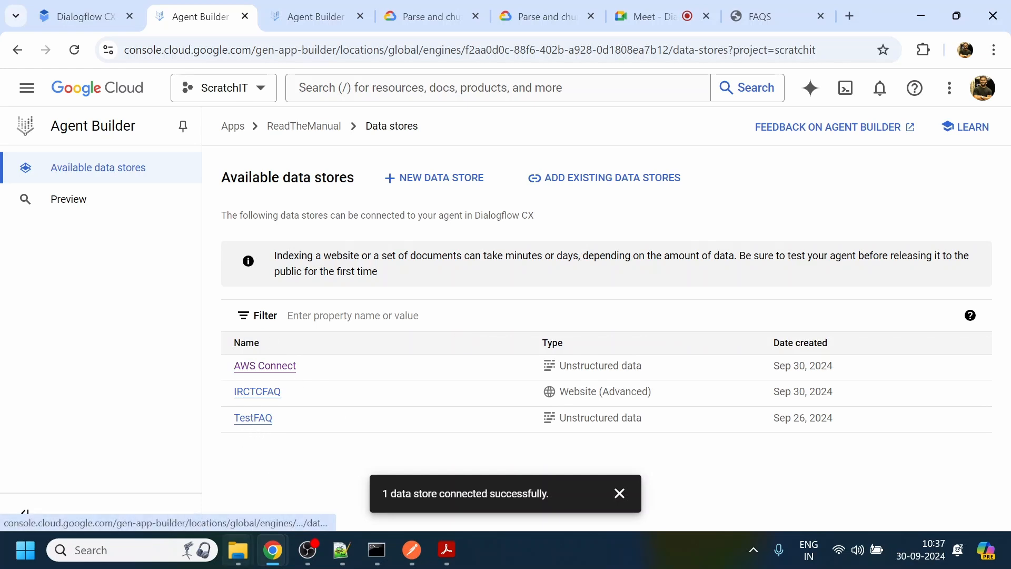
pyautogui.moveTo(238, 550)
pyautogui.click(281, 514)
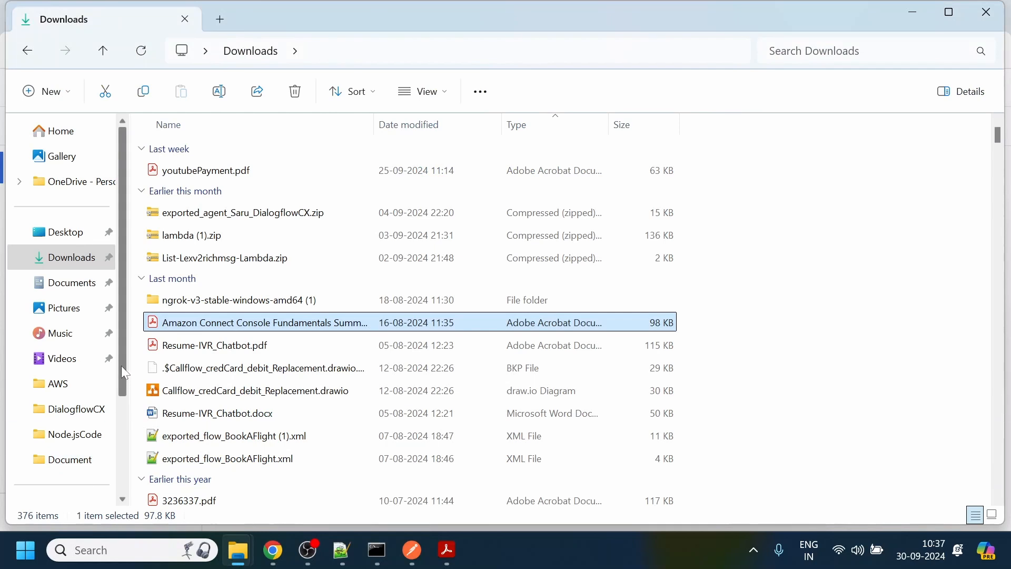
pyautogui.scroll(-3, 121, 443)
pyautogui.click(86, 409)
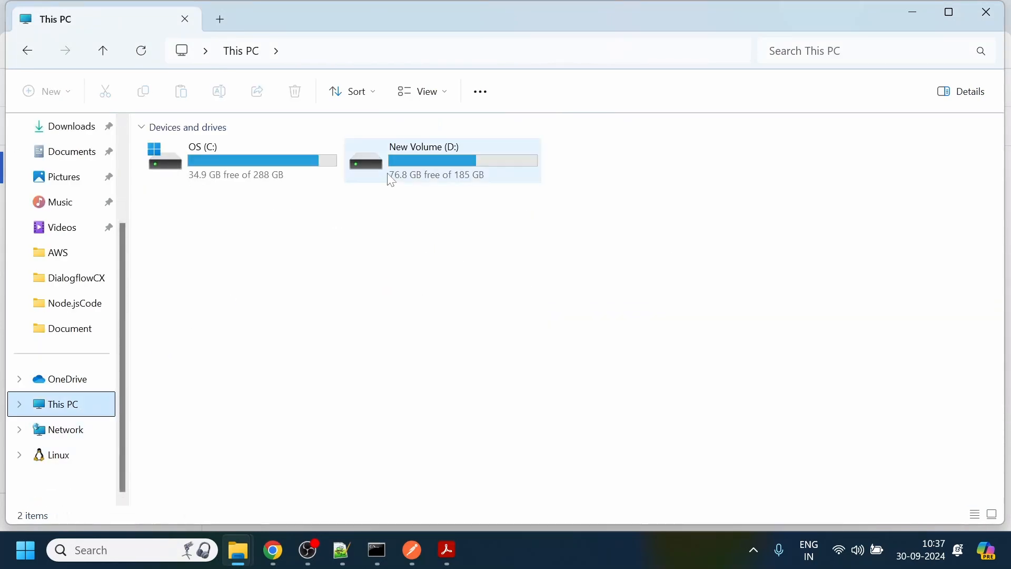
pyautogui.doubleClick(391, 163)
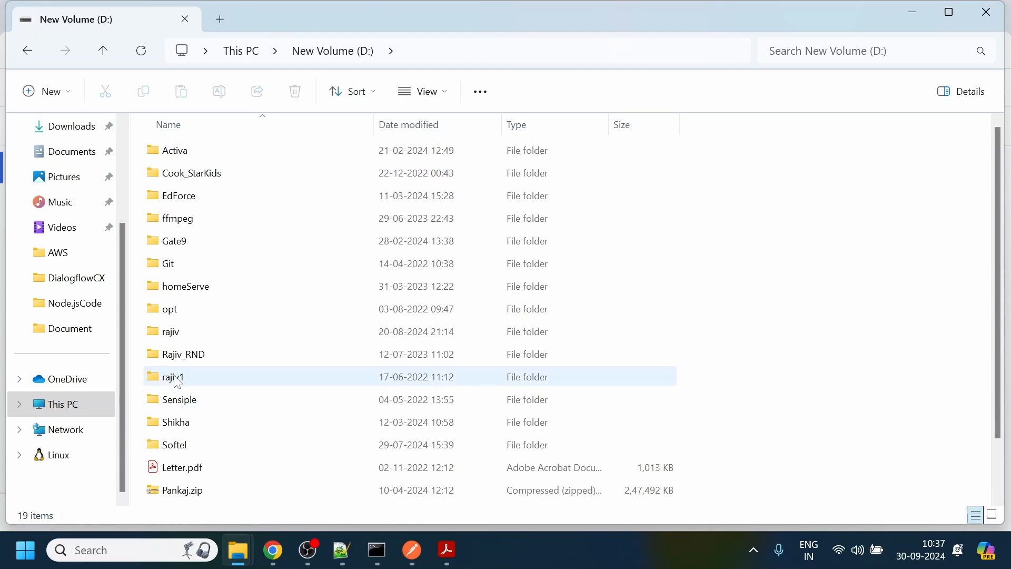
pyautogui.doubleClick(204, 376)
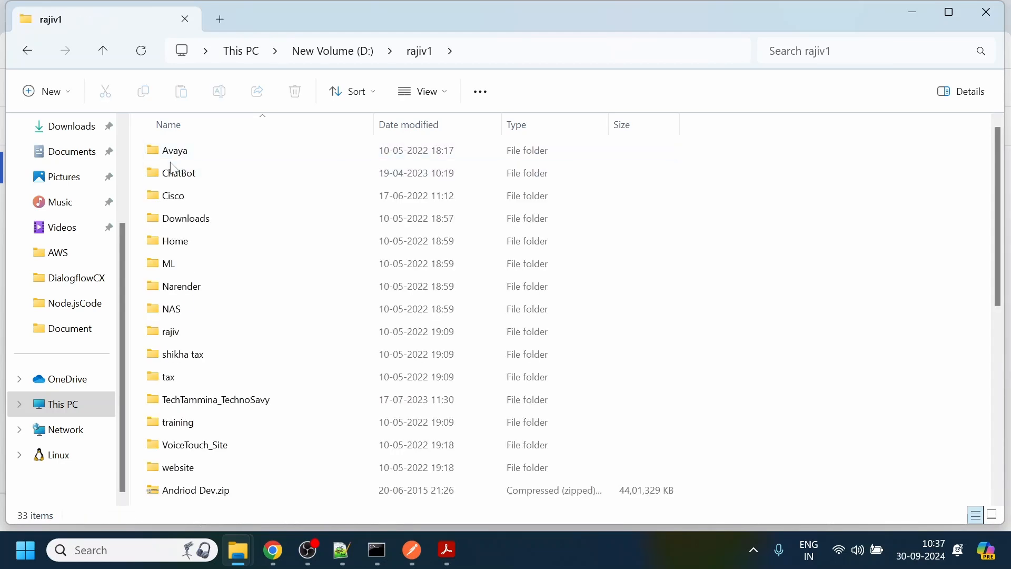
pyautogui.doubleClick(168, 168)
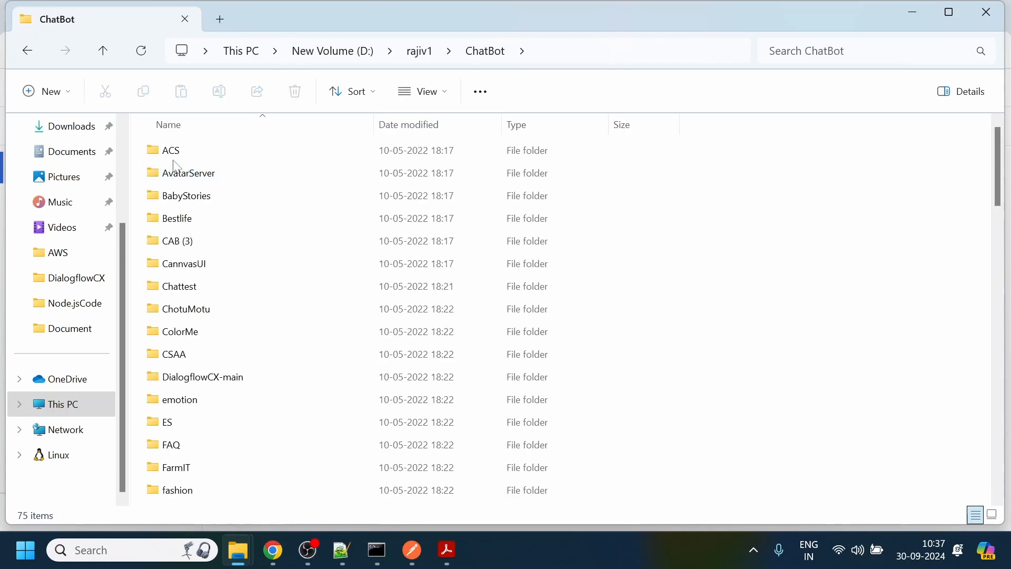
pyautogui.doubleClick(190, 378)
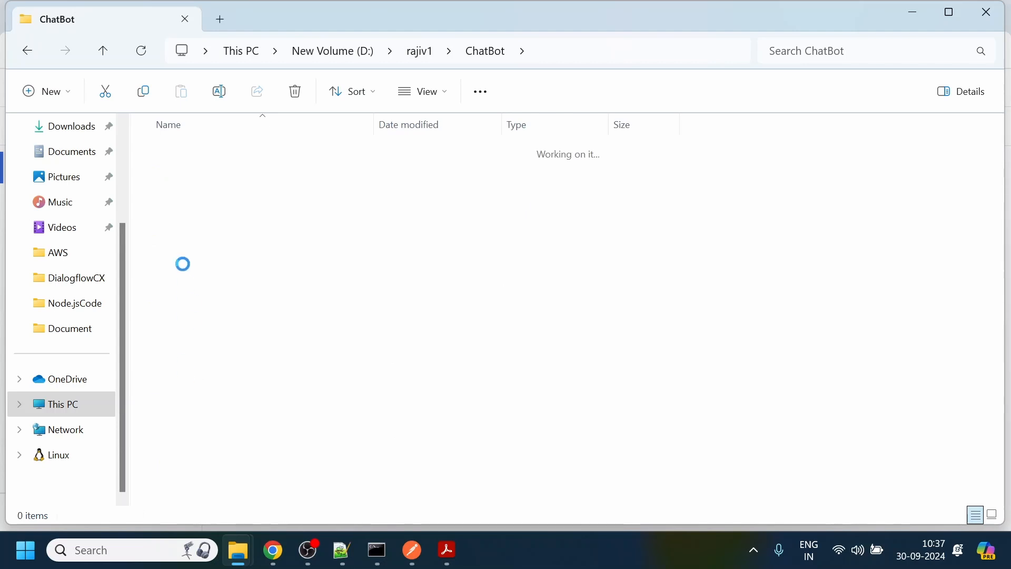
pyautogui.click(179, 179)
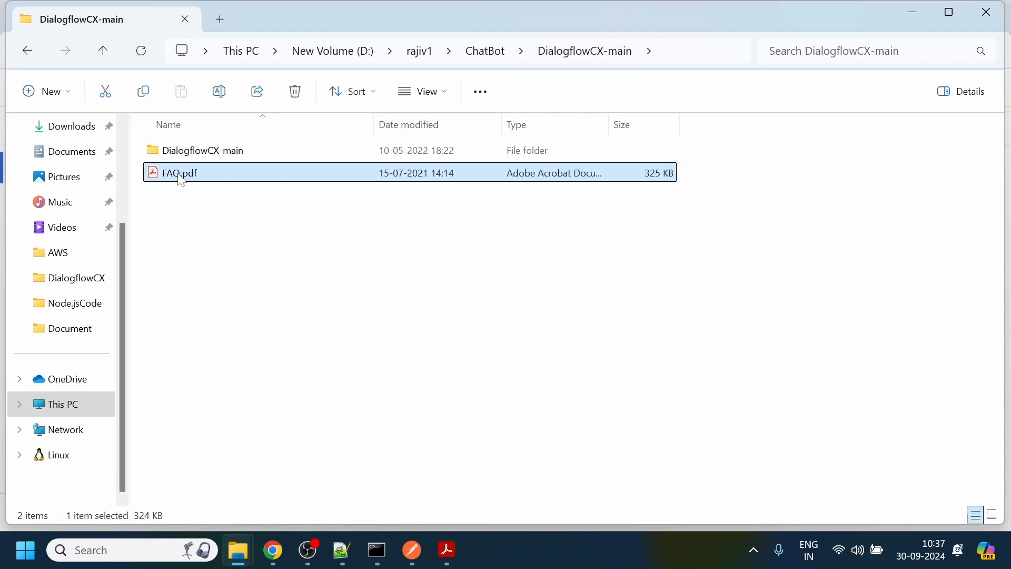
pyautogui.doubleClick(181, 176)
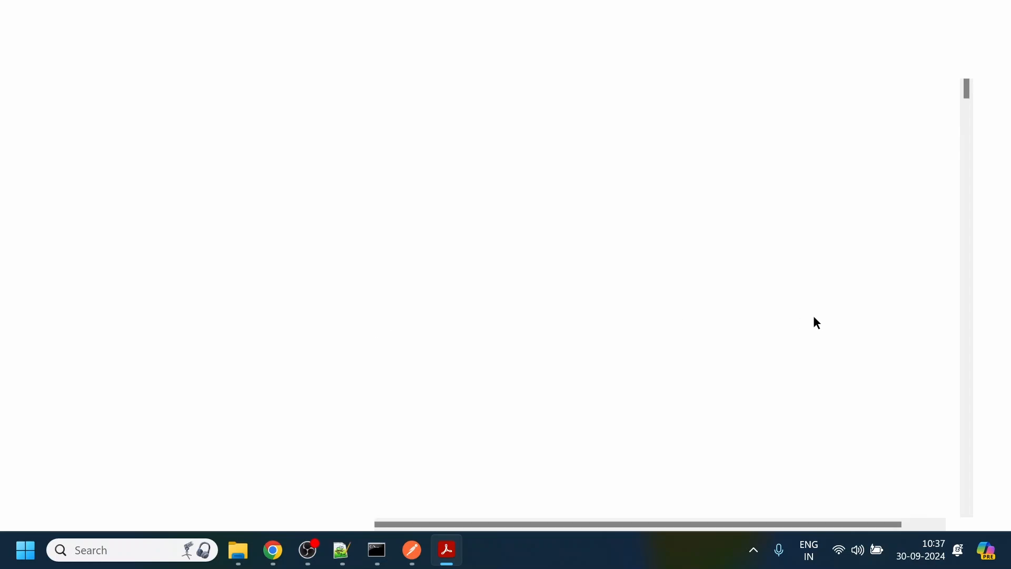
pyautogui.scroll(-10, 967, 96)
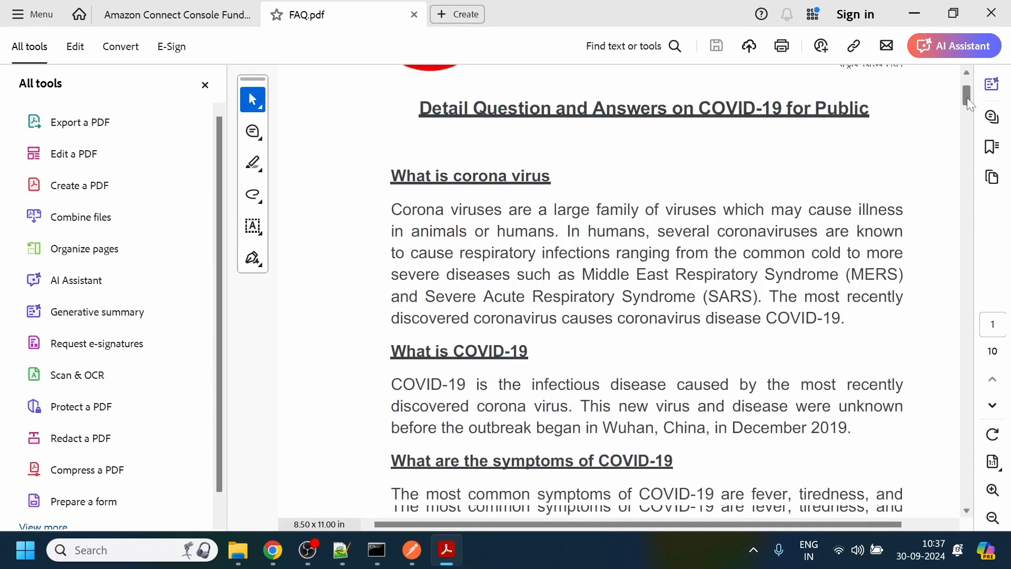
pyautogui.scroll(-8, 969, 147)
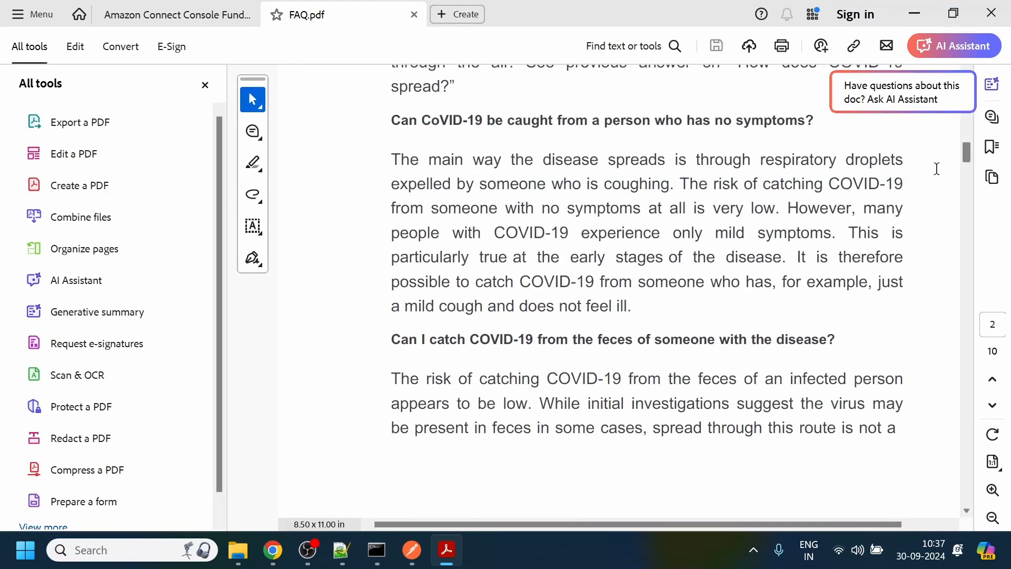
# - Return to Agent Builder in Chrome, open the TestFAQ data store, and check its document import activity
pyautogui.click(915, 13)
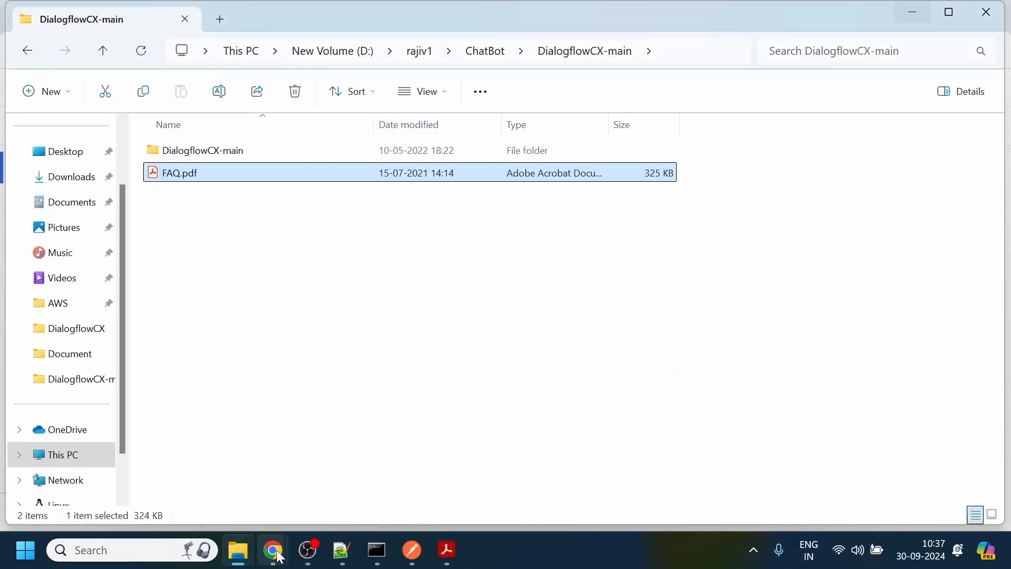
pyautogui.click(220, 489)
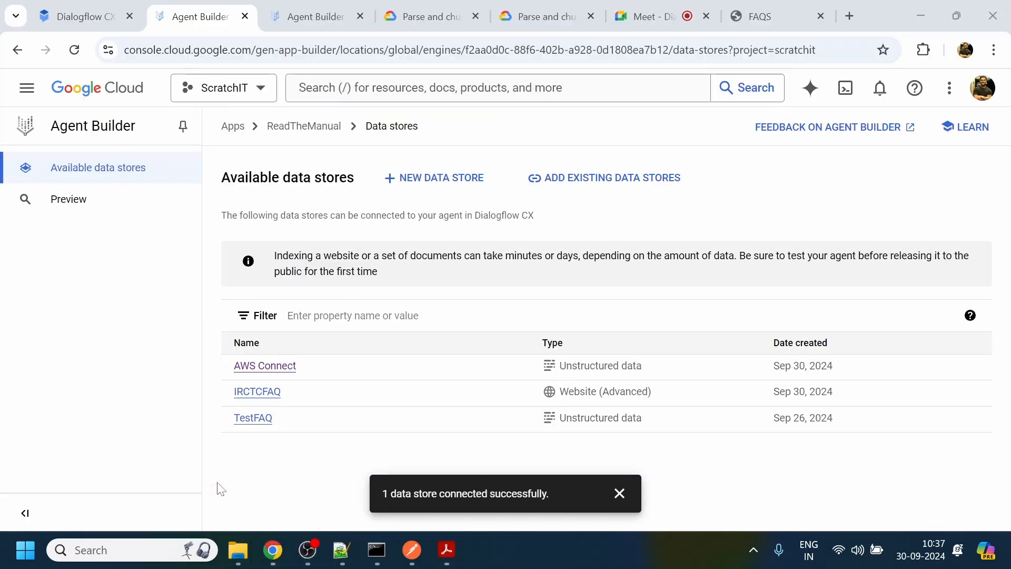
pyautogui.click(252, 425)
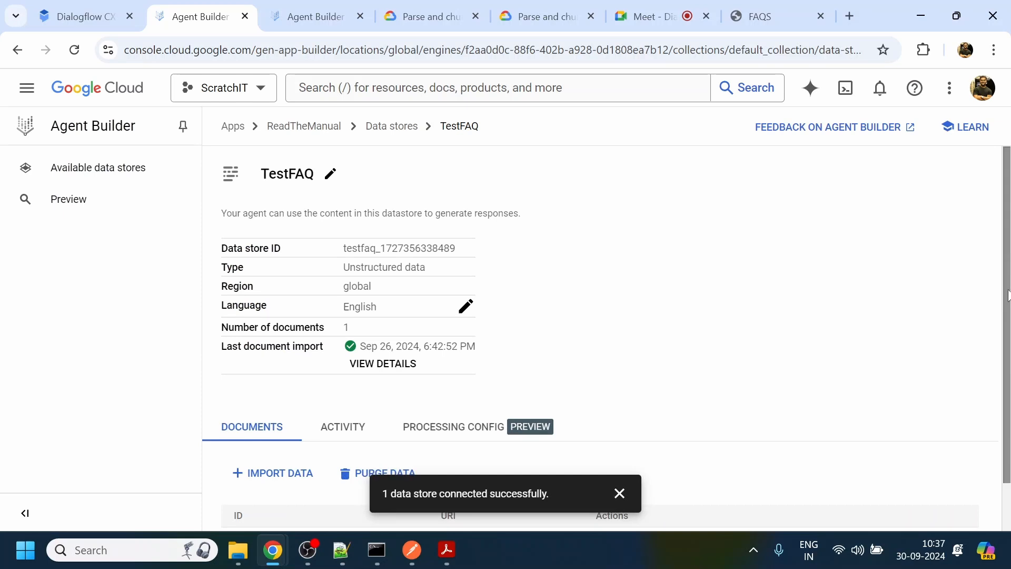
pyautogui.scroll(-1, 379, 416)
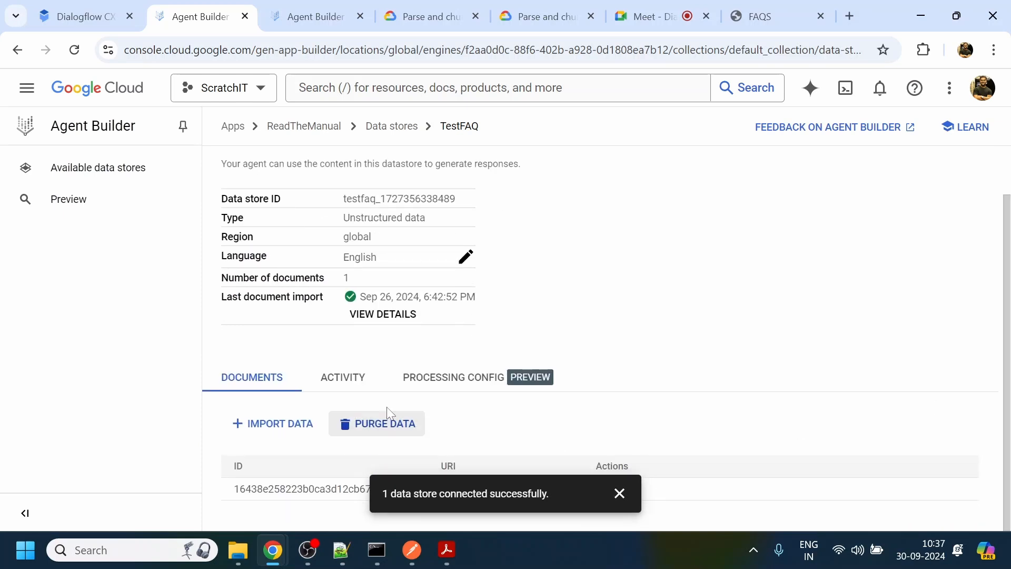
pyautogui.click(619, 494)
pyautogui.click(353, 381)
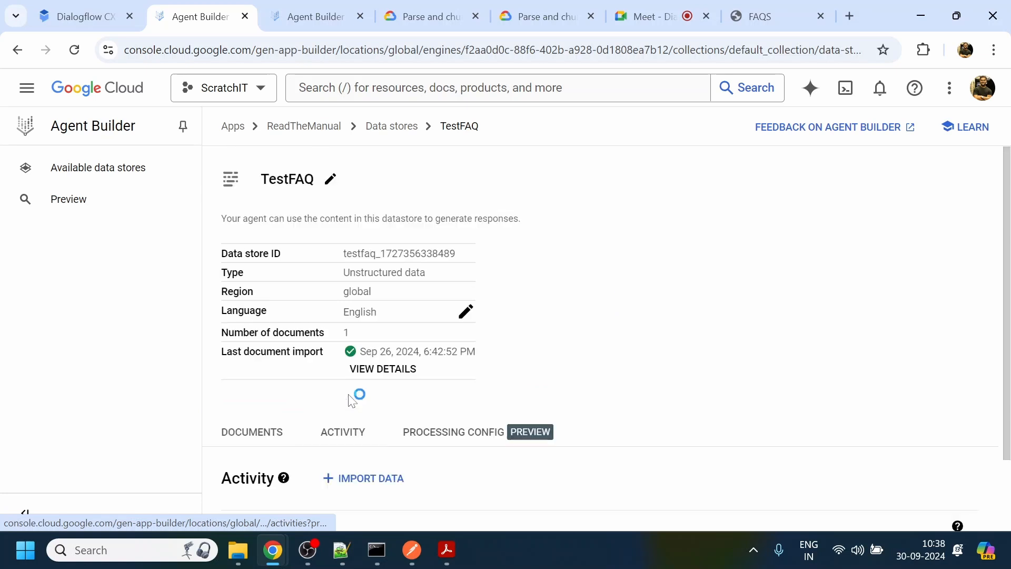
pyautogui.scroll(-2, 1009, 256)
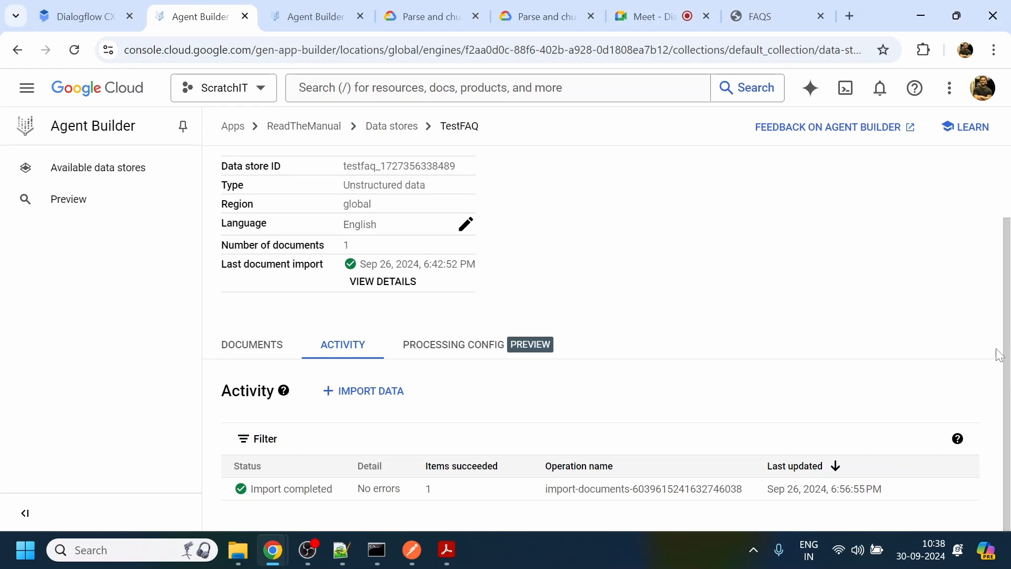
pyautogui.scroll(2, 1008, 344)
pyautogui.scroll(-2, 1007, 343)
# - In Dialogflow CX's Default Start Flow, open the HandleWeclomeInput page and add the Data stores state handler to it
pyautogui.click(71, 207)
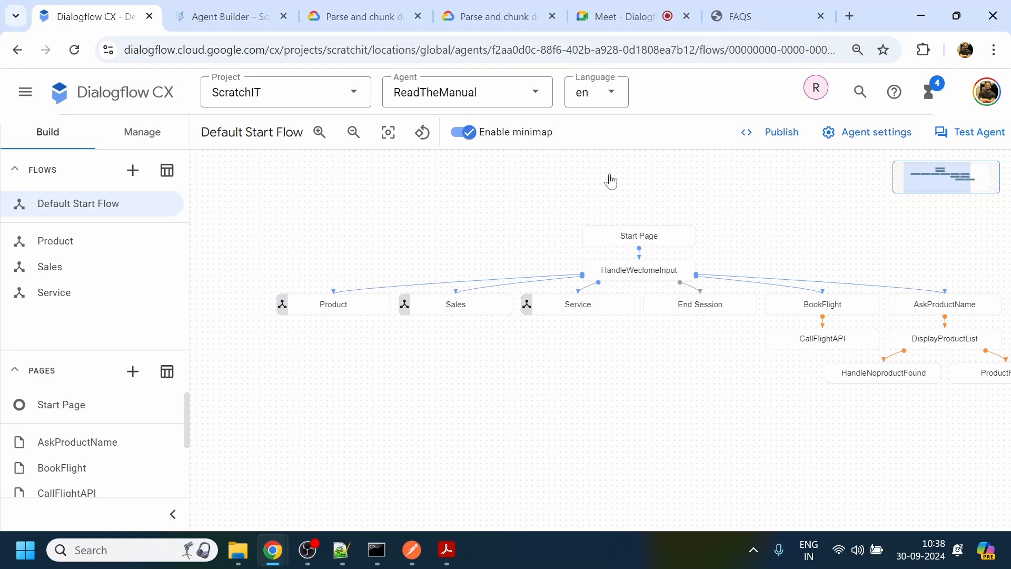
pyautogui.click(641, 277)
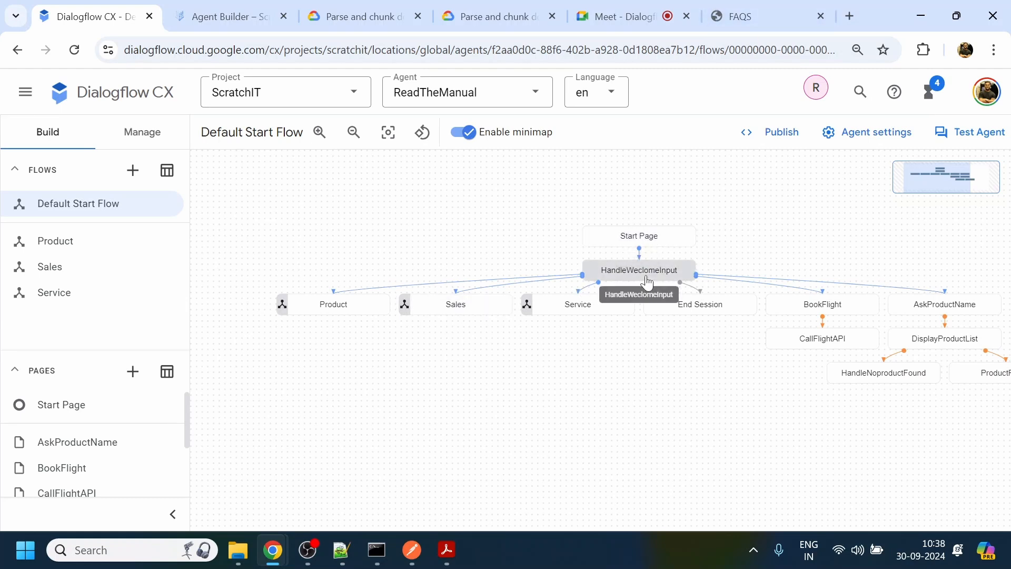
pyautogui.moveTo(846, 493); pyautogui.dragTo(807, 413)
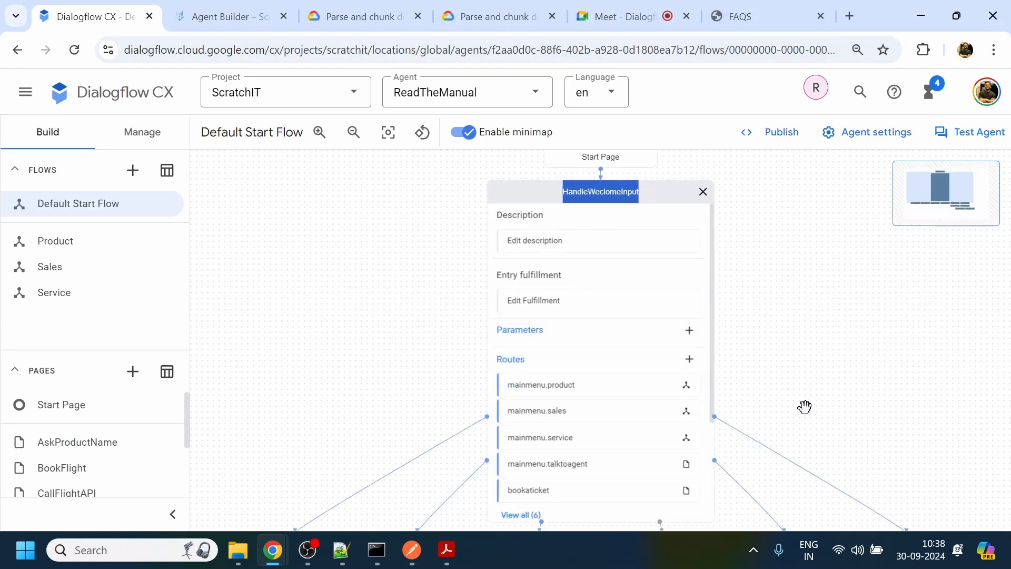
pyautogui.moveTo(789, 353); pyautogui.dragTo(765, 282)
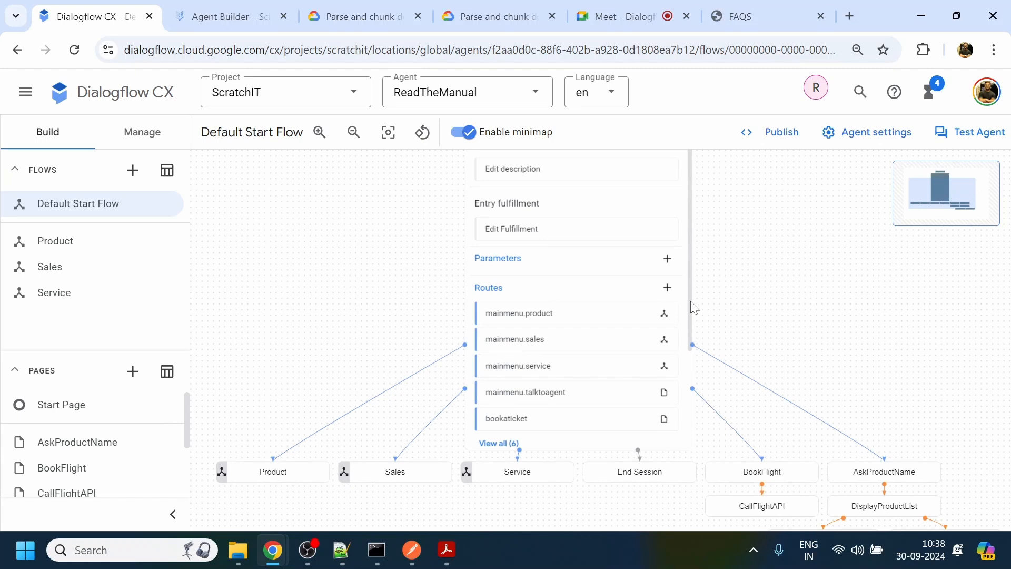
pyautogui.moveTo(690, 302); pyautogui.dragTo(695, 432)
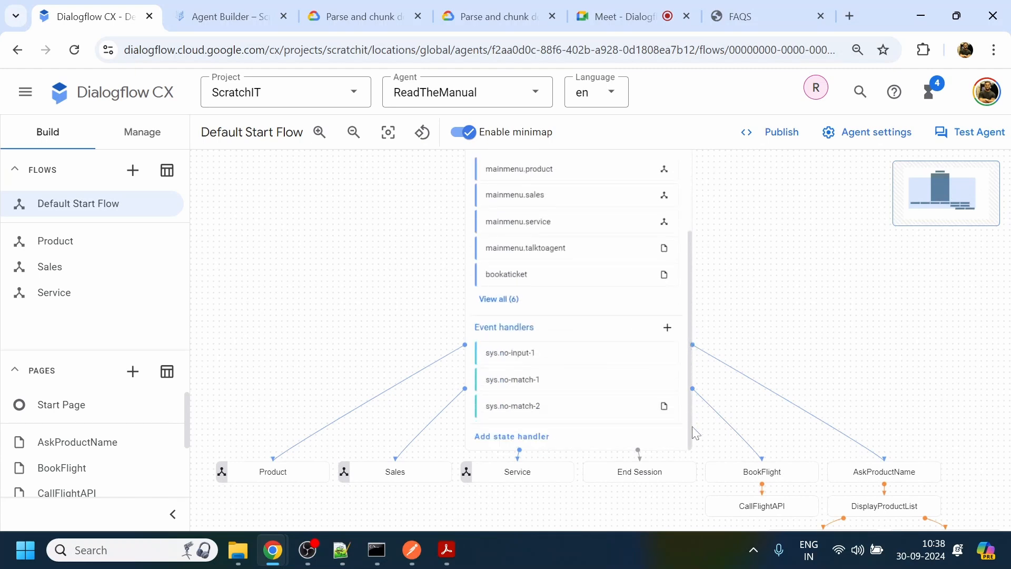
pyautogui.click(495, 437)
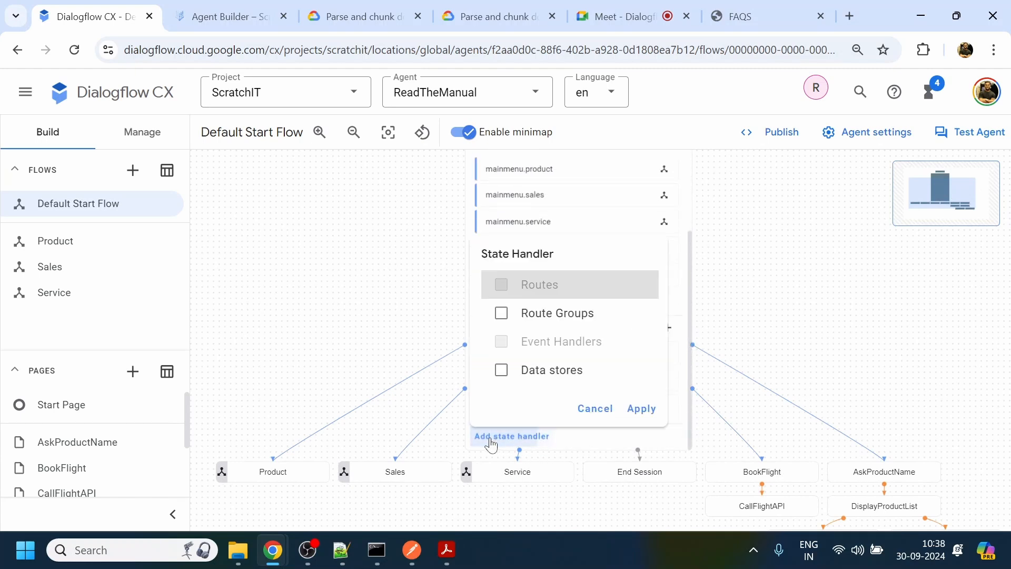
pyautogui.click(547, 371)
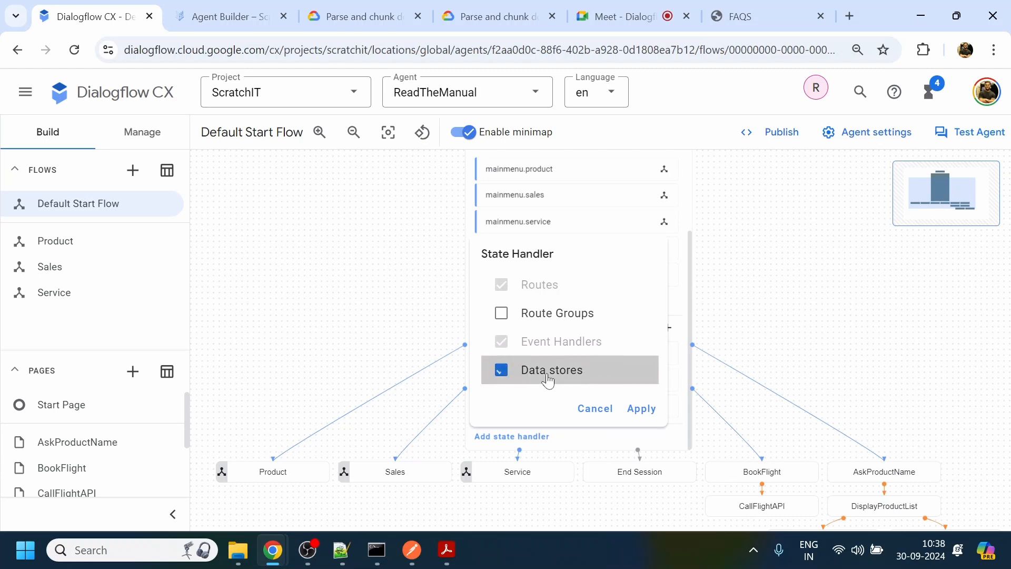
pyautogui.click(641, 409)
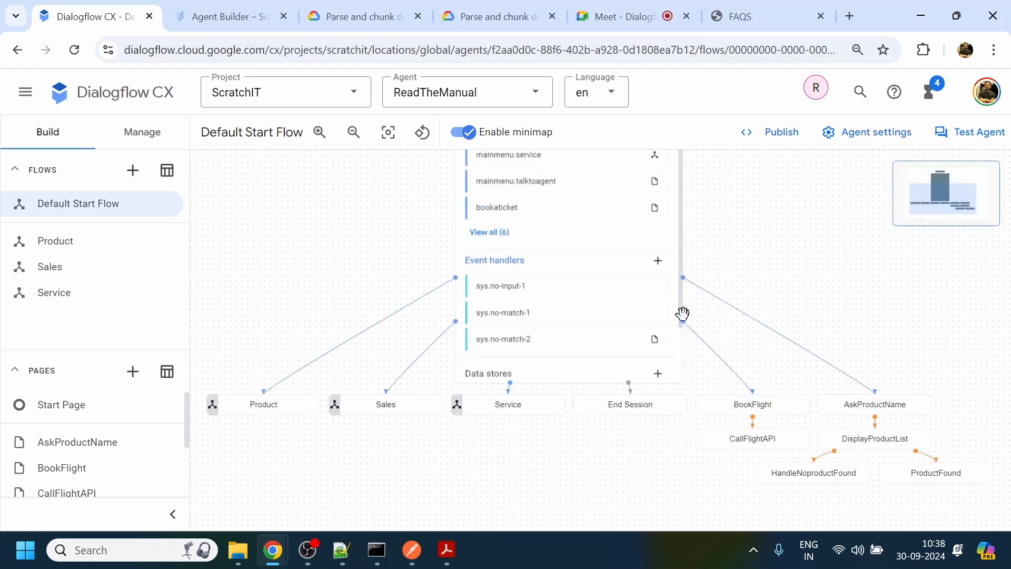
# - Open the page's data store settings and assign AWS Connect for unstructured documents, checking that store's import activity in Agent Builder before selecting it
pyautogui.moveTo(682, 308); pyautogui.dragTo(684, 357)
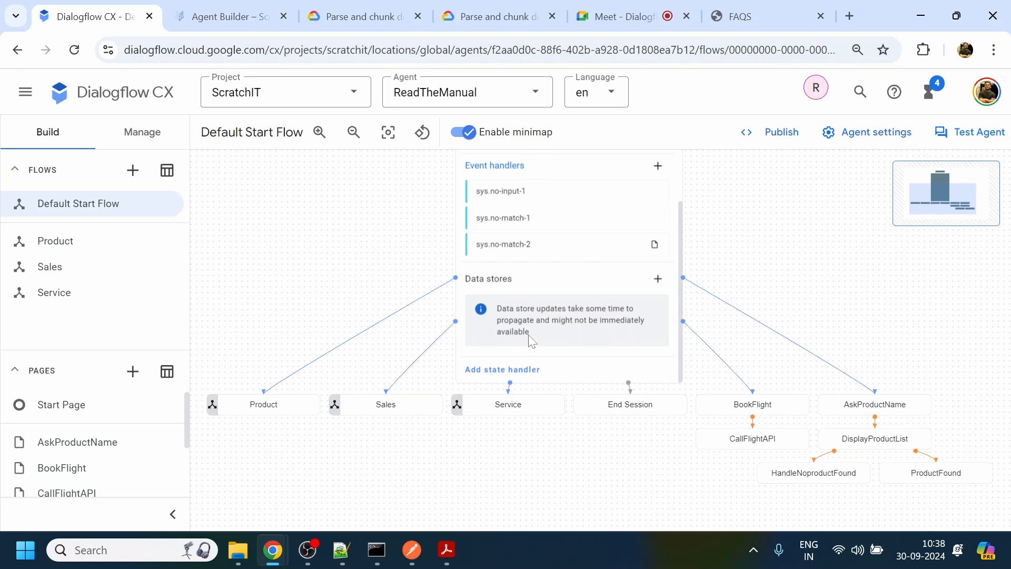
pyautogui.click(657, 286)
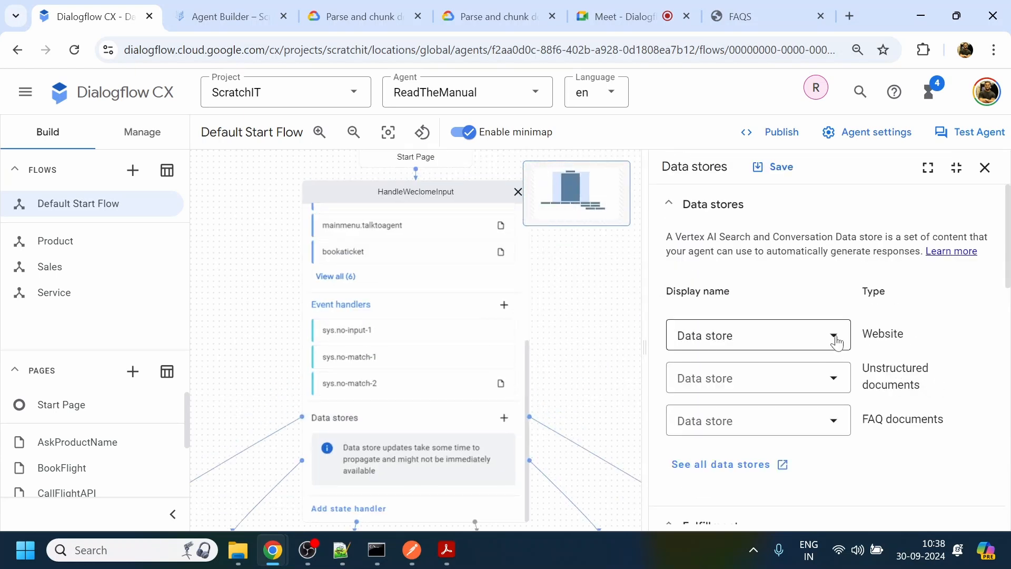
pyautogui.click(836, 343)
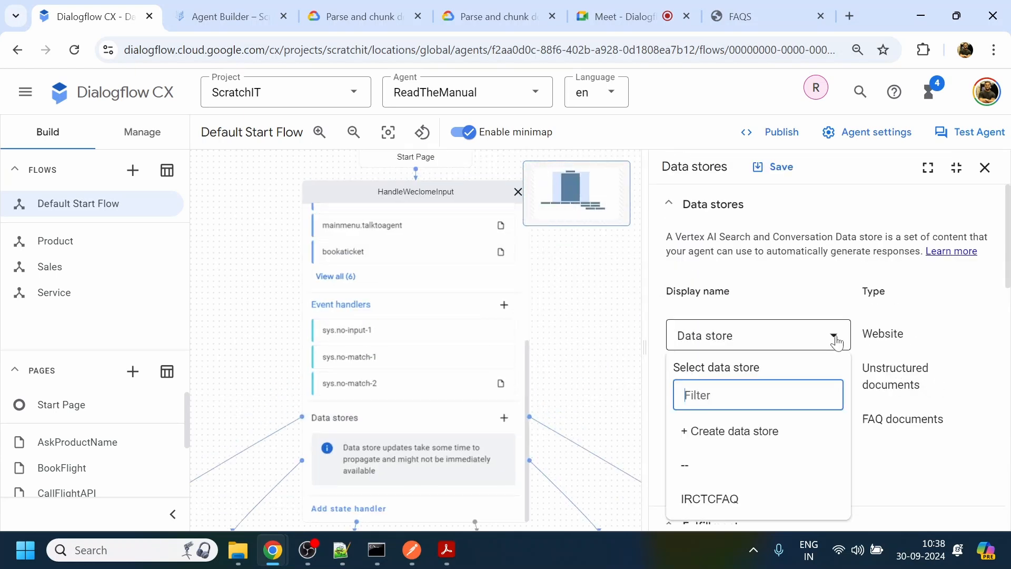
pyautogui.click(904, 466)
pyautogui.click(837, 384)
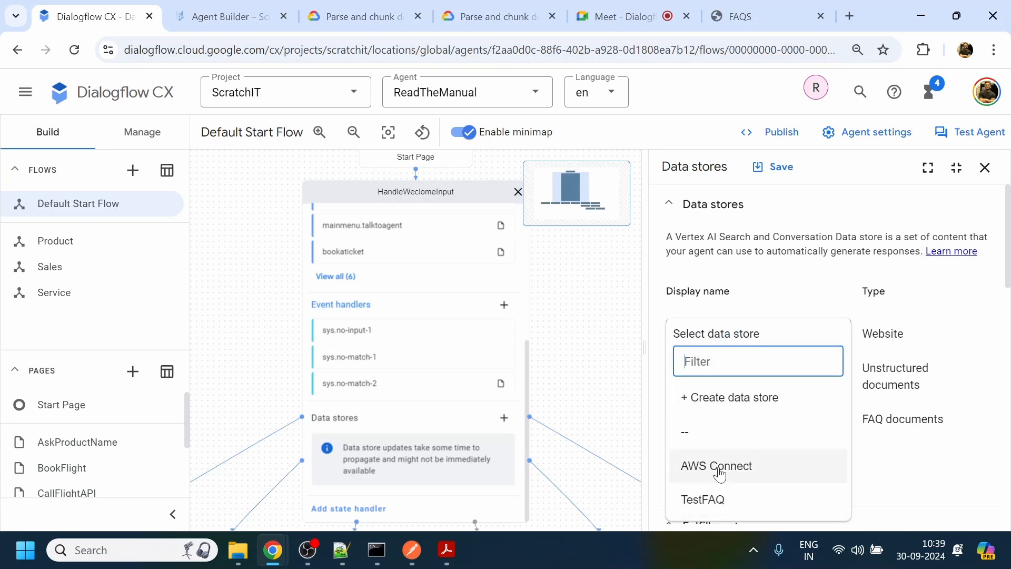
pyautogui.click(224, 16)
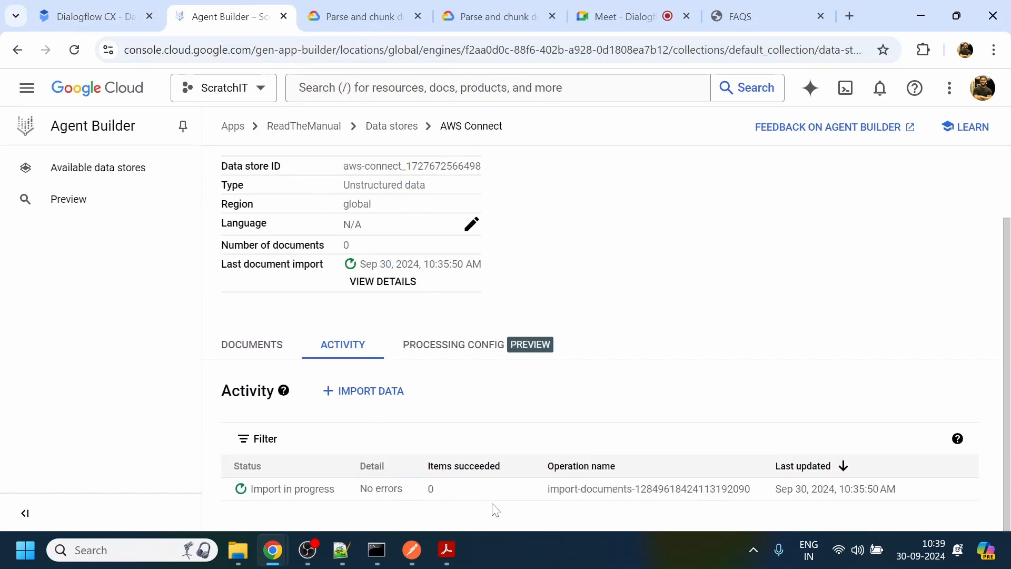
pyautogui.click(105, 14)
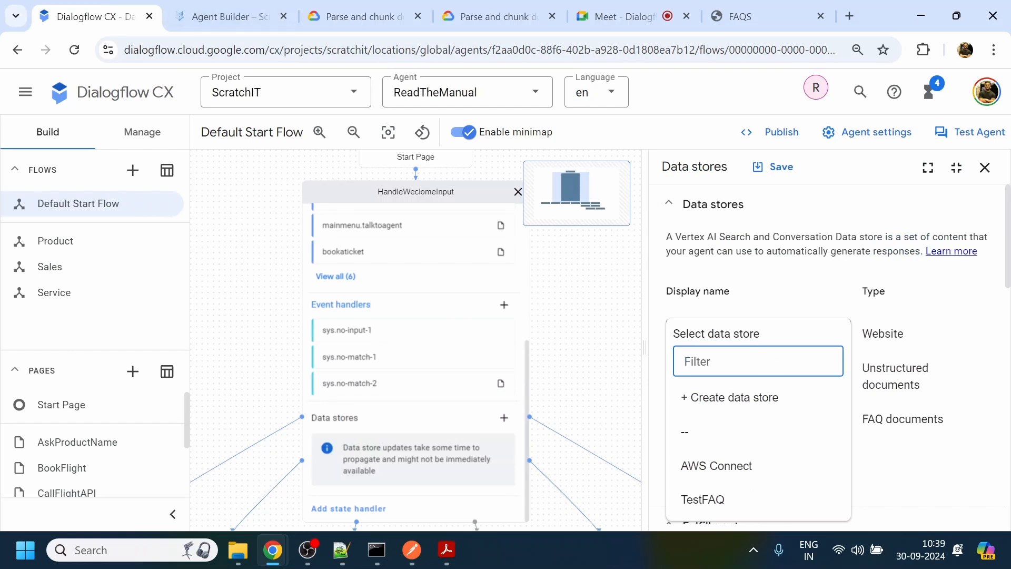
pyautogui.click(728, 471)
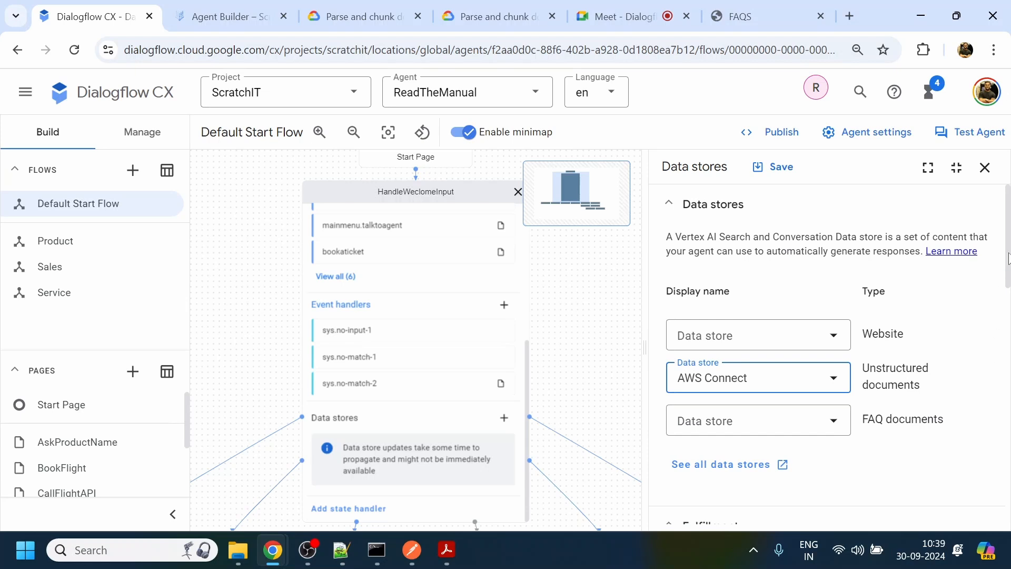
# - Append $request.knowledge.answers[1] after a comma in the agent response and label the first answer "First match :"
pyautogui.scroll(-2, 1008, 258)
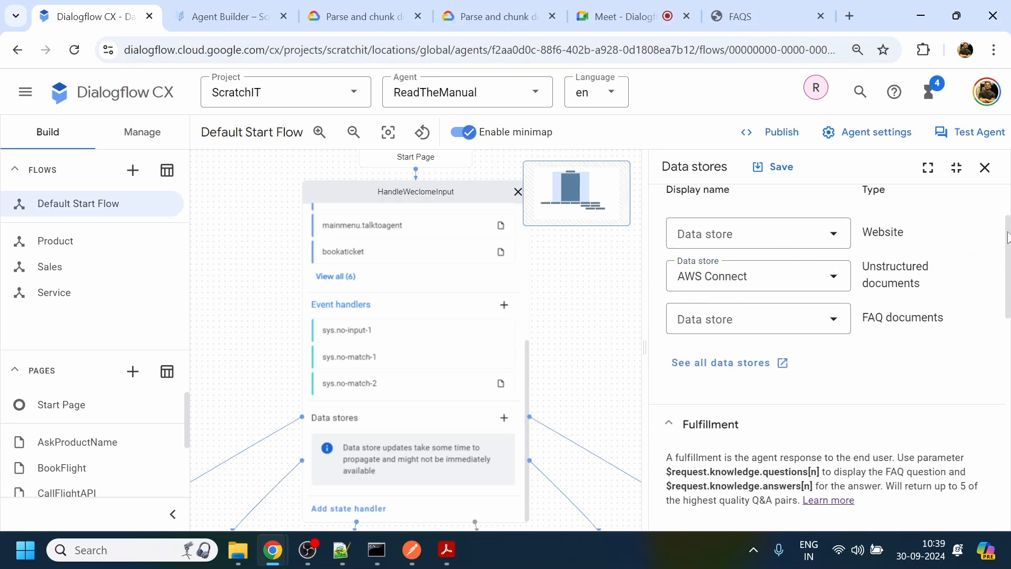
pyautogui.scroll(-5, 1008, 237)
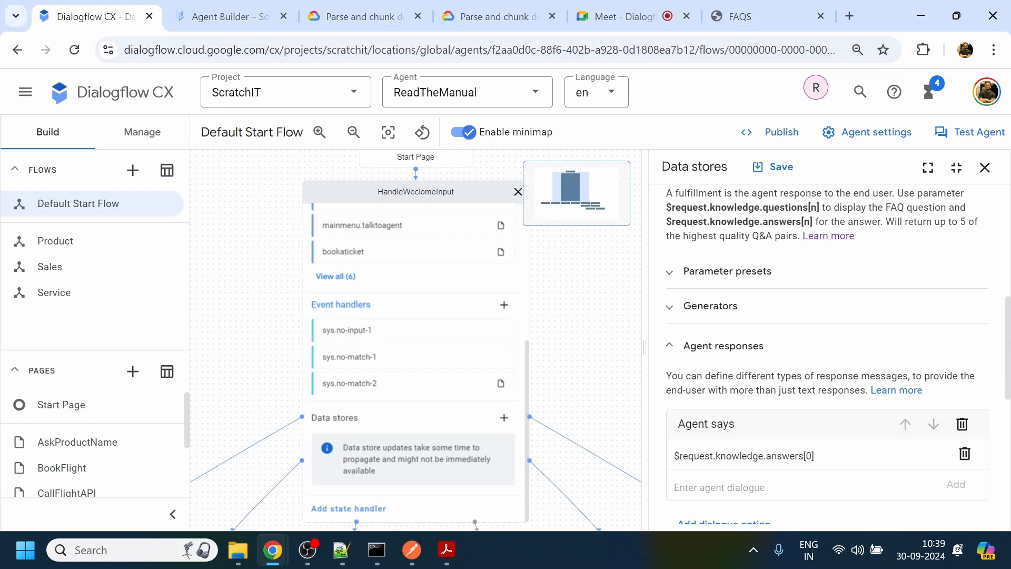
pyautogui.moveTo(815, 456); pyautogui.dragTo(672, 464)
pyautogui.hotkey('ctrl', 'c')
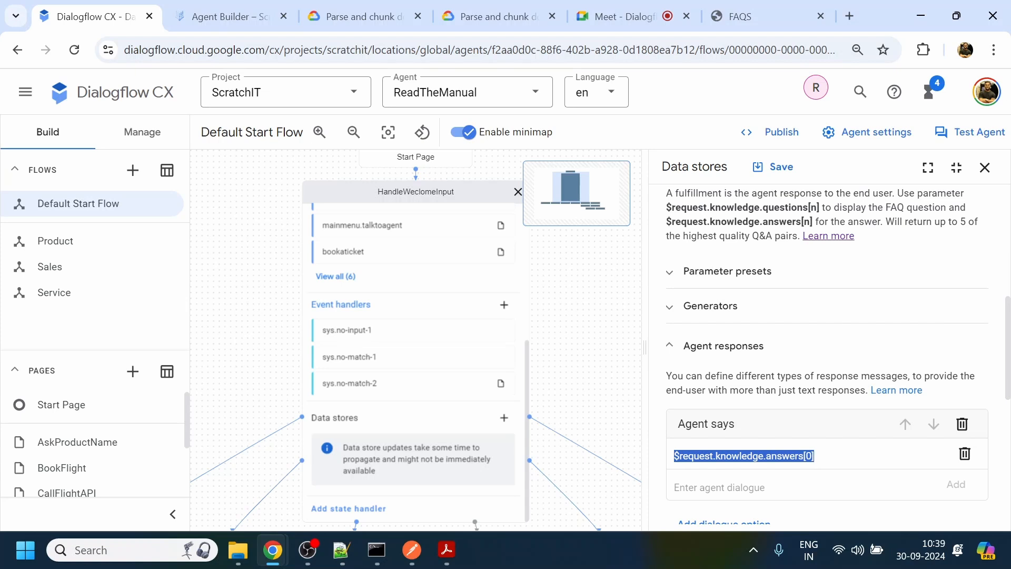
pyautogui.click(815, 456)
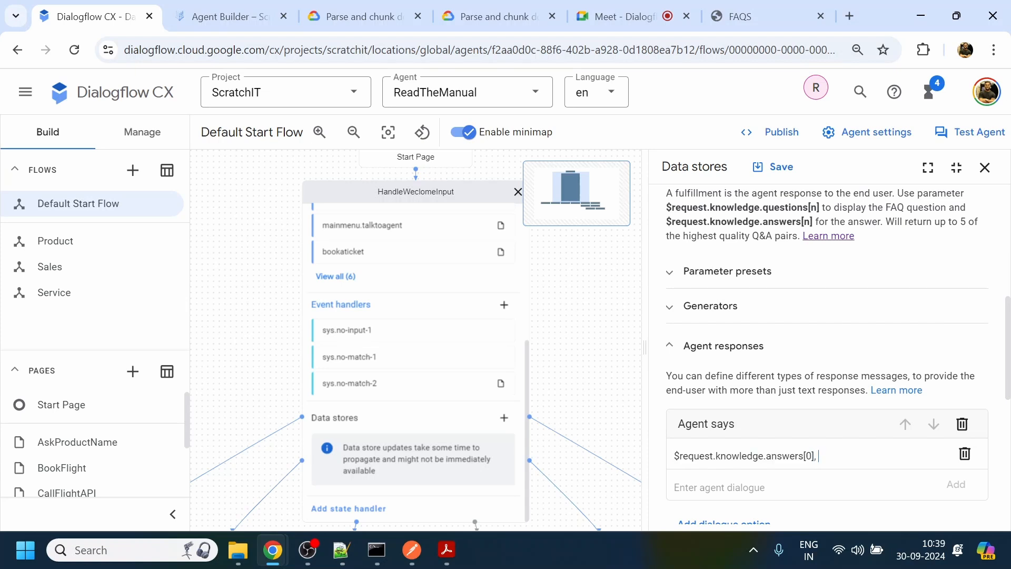
pyautogui.hotkey('ctrl', 'v')
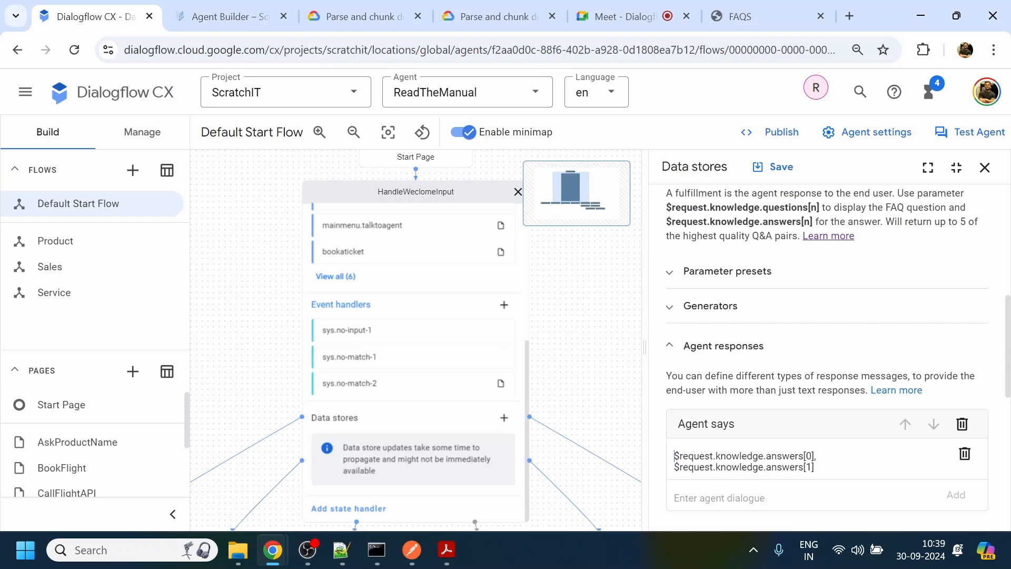
pyautogui.write('First mat')
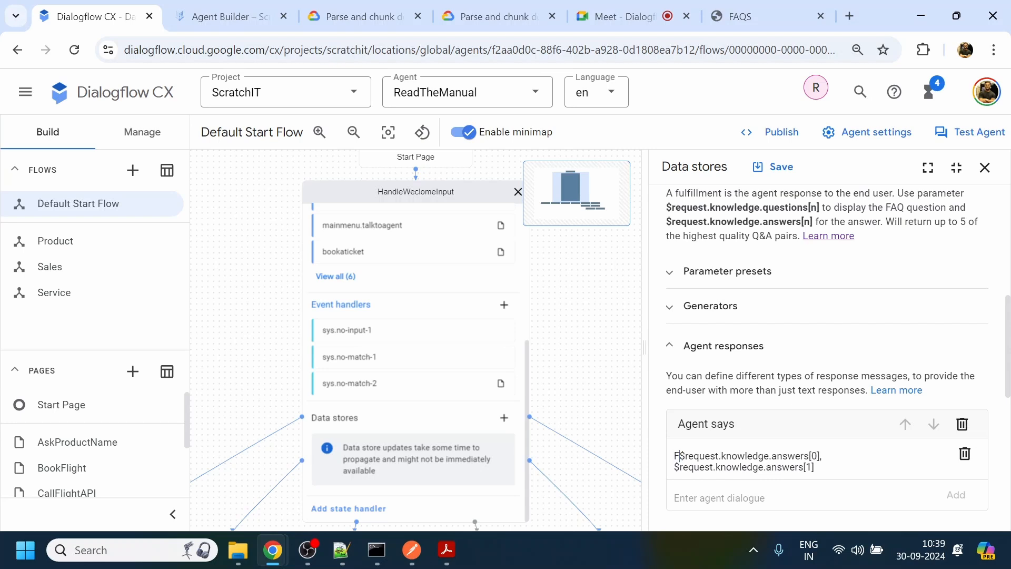
pyautogui.write('ch ')
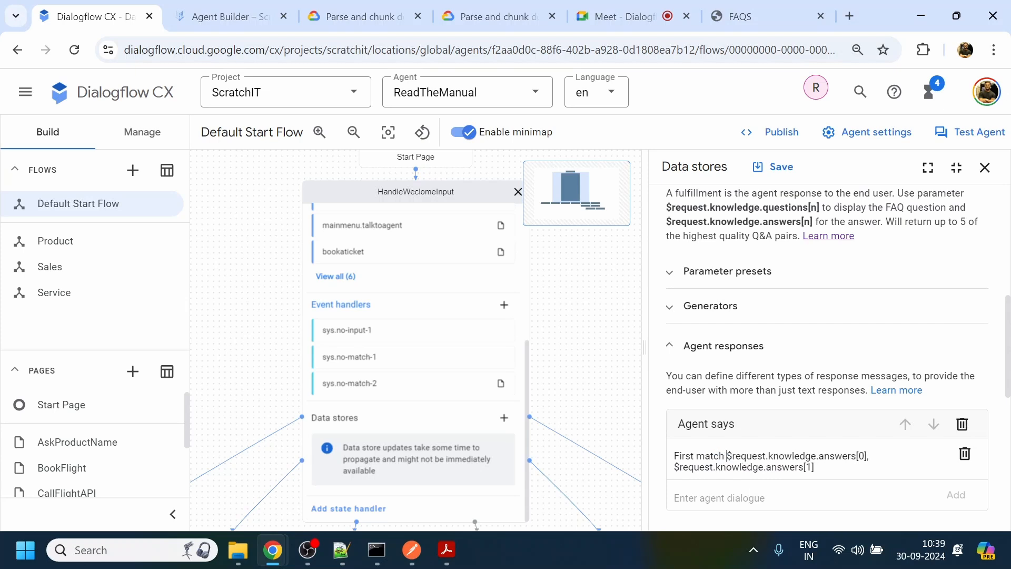
pyautogui.write(':')
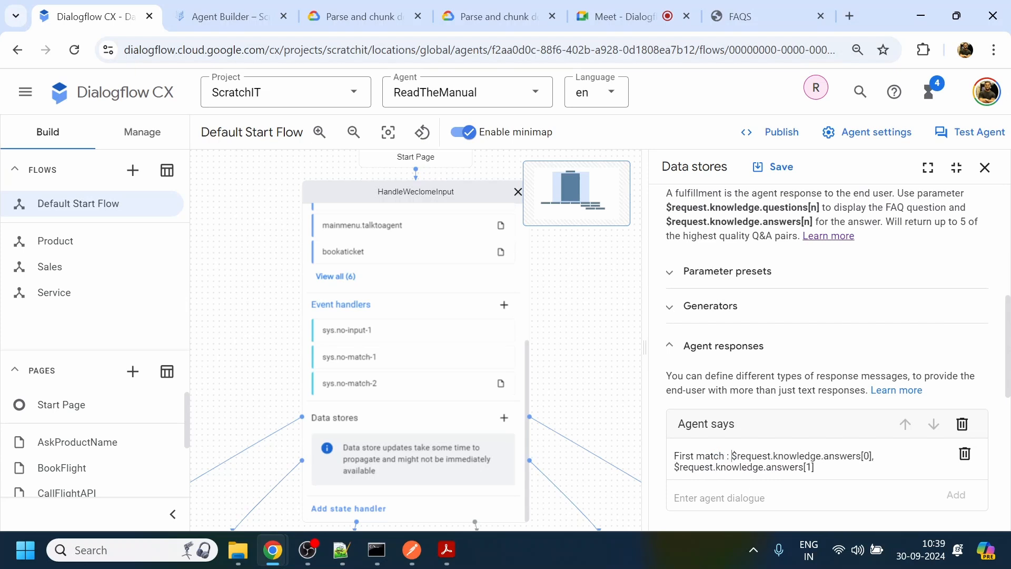
# - Label the second answer "2nd match :" preceded by \n\n in the agent response, and save the data store settings
pyautogui.moveTo(732, 456); pyautogui.dragTo(676, 459)
pyautogui.hotkey('ctrl', 'c')
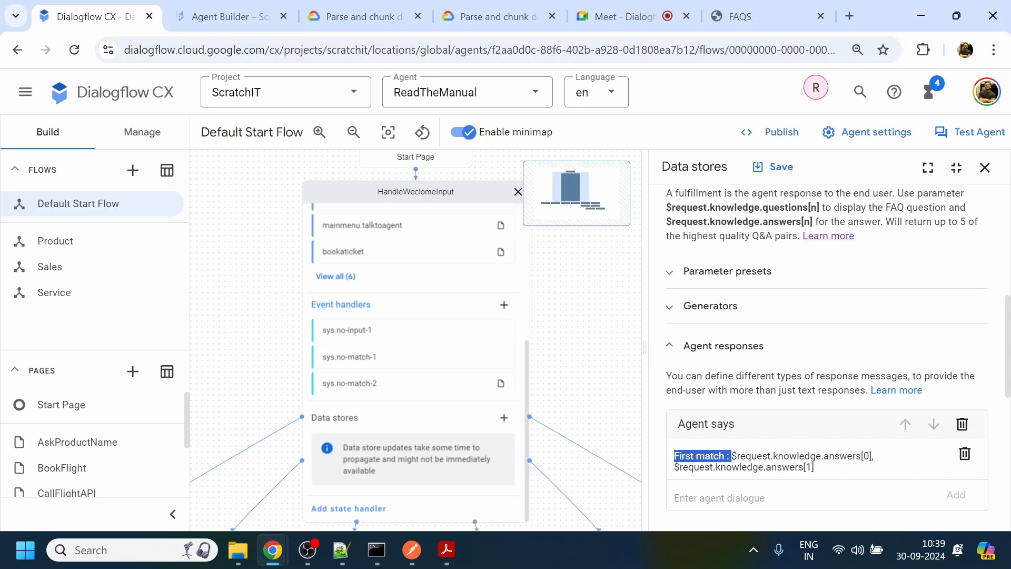
pyautogui.click(675, 468)
pyautogui.hotkey('ctrl', 'v')
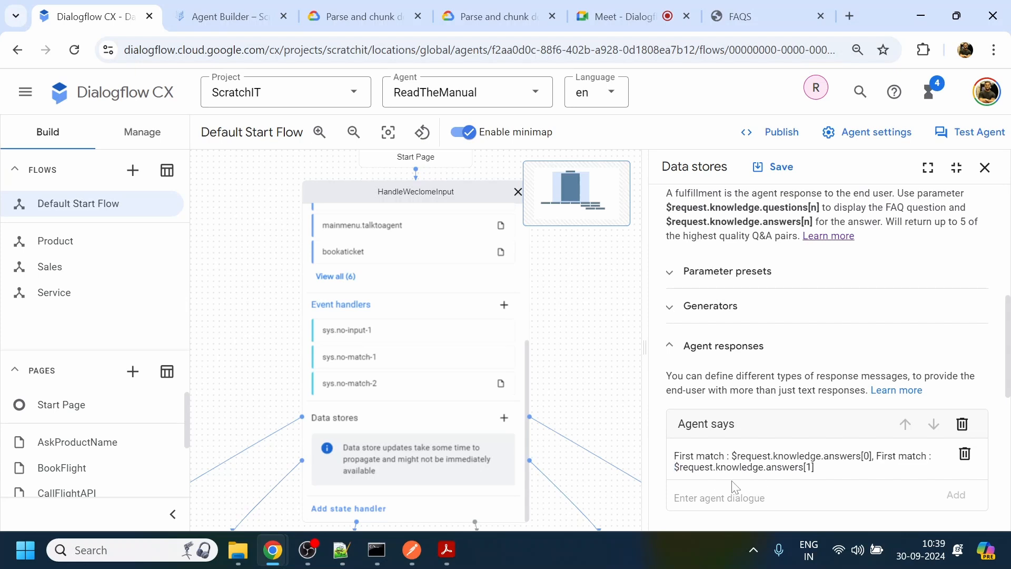
pyautogui.doubleClick(885, 456)
pyautogui.write('2nd')
pyautogui.write('\\n\\n')
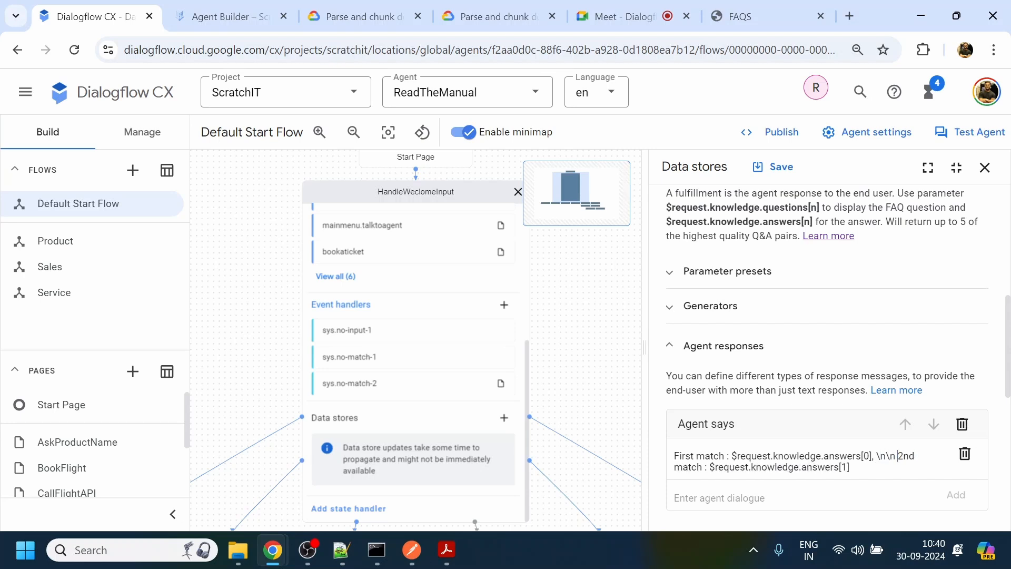
pyautogui.click(783, 174)
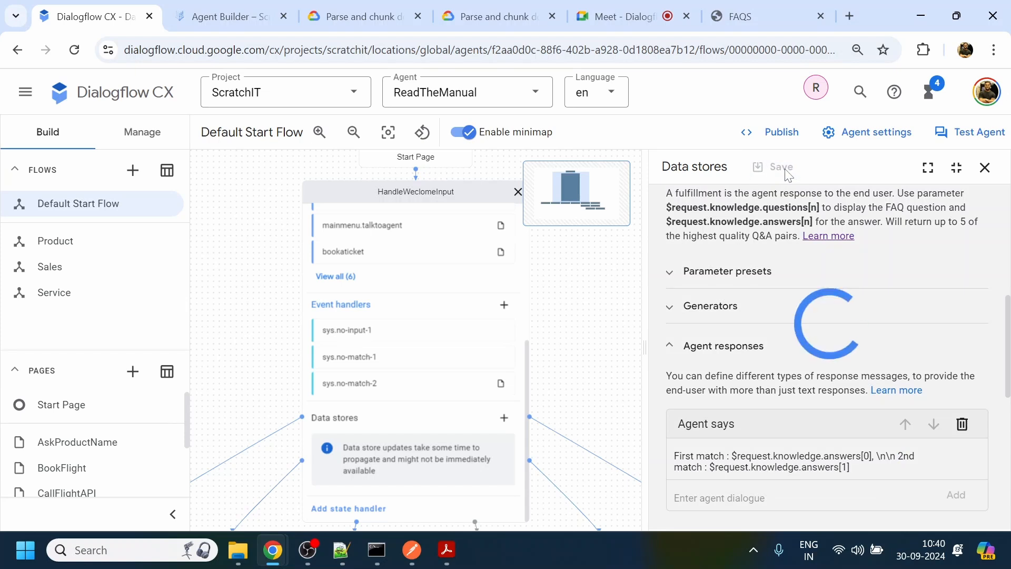
# - Open the agent simulator and copy the term "Agent hierarchies" from the Amazon Connect PDF in Acrobat
pyautogui.click(980, 132)
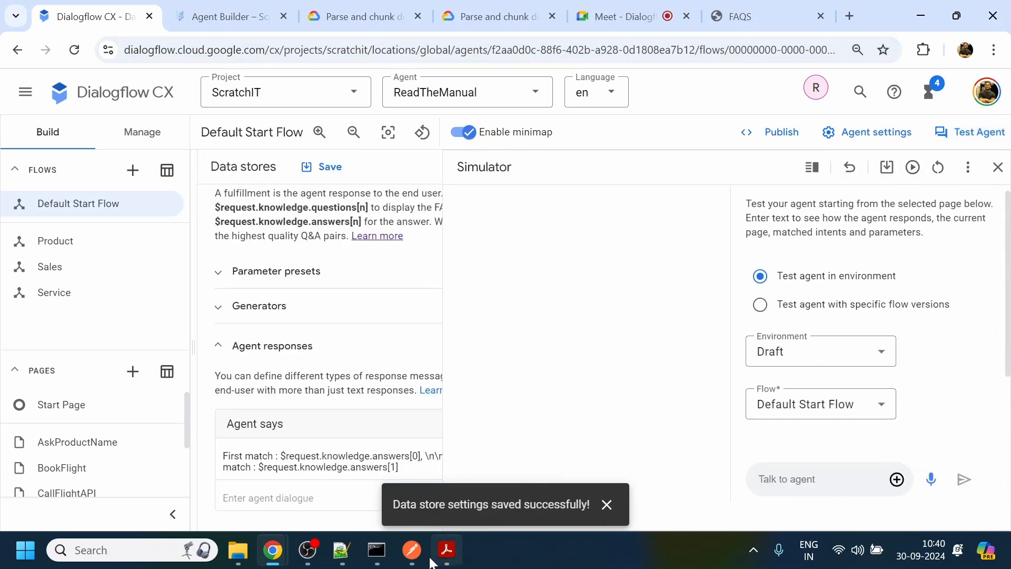
pyautogui.click(453, 547)
pyautogui.click(368, 467)
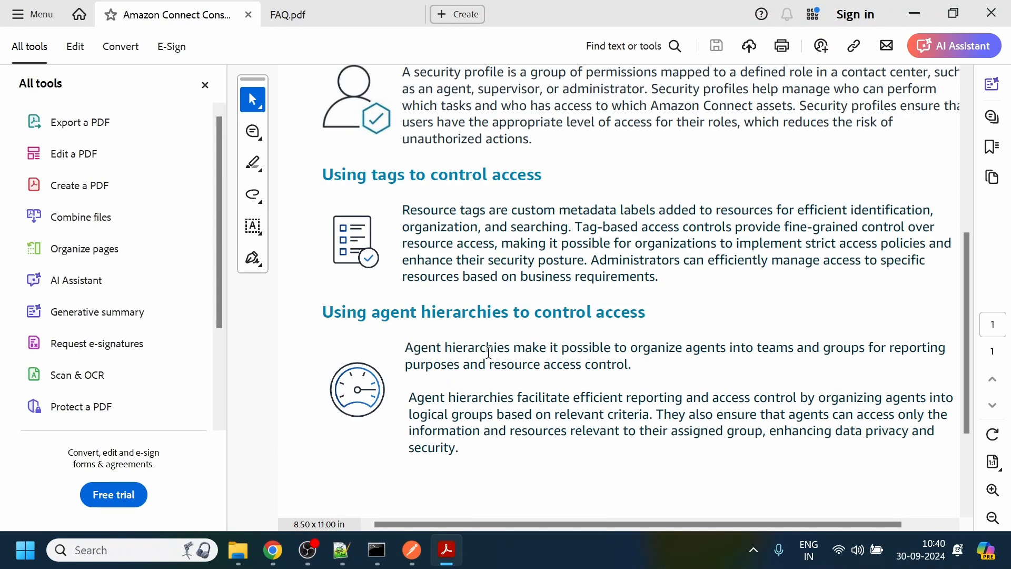
pyautogui.moveTo(510, 347); pyautogui.dragTo(413, 344)
pyautogui.hotkey('ctrl', 'c')
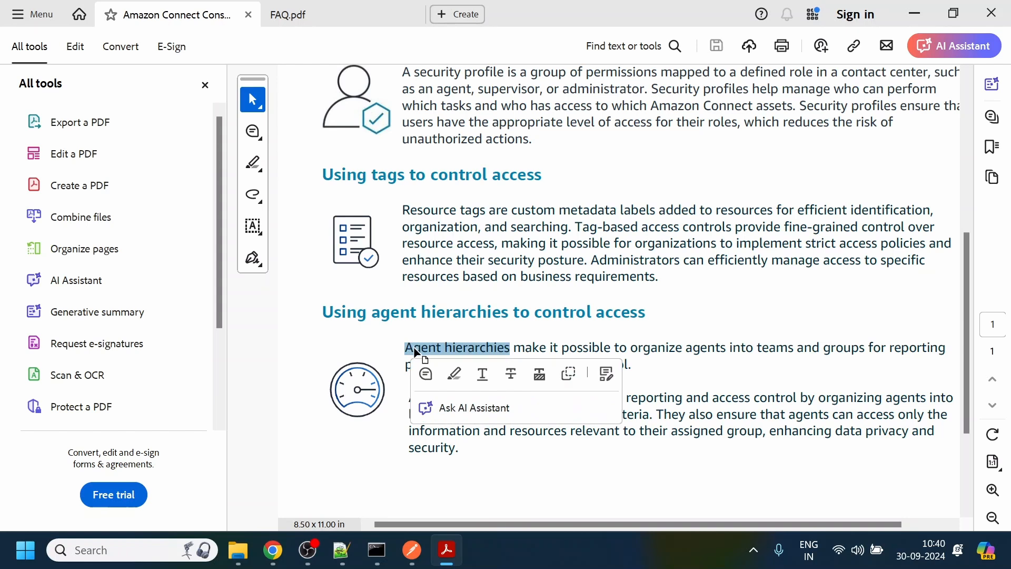
pyautogui.click(915, 14)
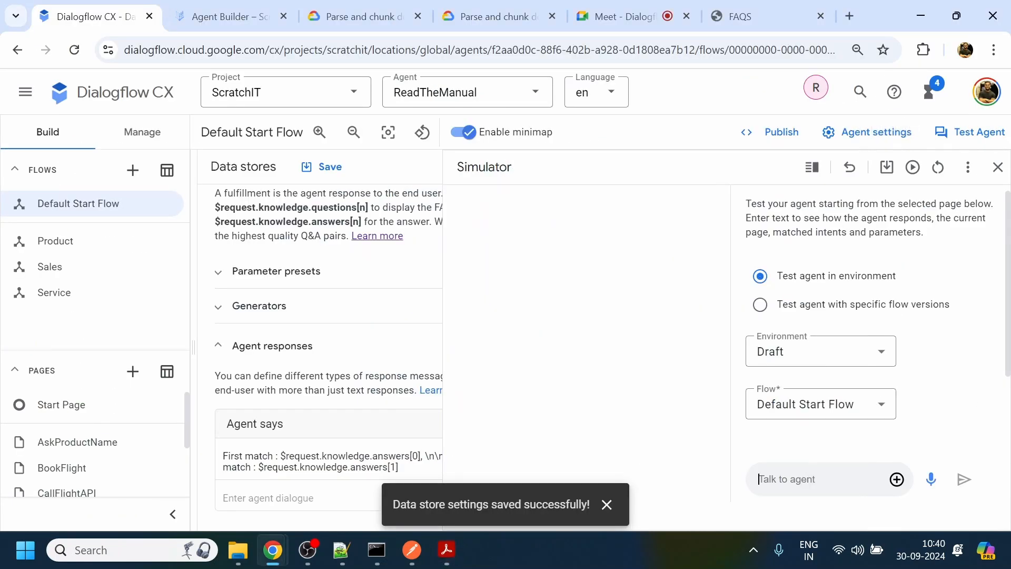
# - In the Dialogflow CX simulator, greet the agent with "hi" and ask "what is Agent hierarchies"
pyautogui.write('j')
pyautogui.press('BackSpace')
pyautogui.write('hi')
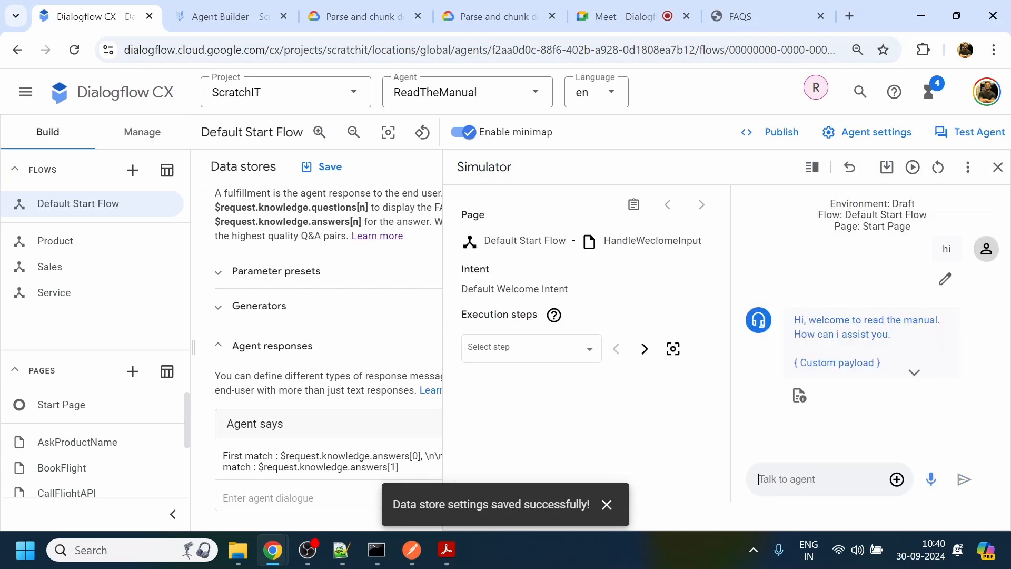
pyautogui.write('what is Agent hierarchies')
pyautogui.press('Return')
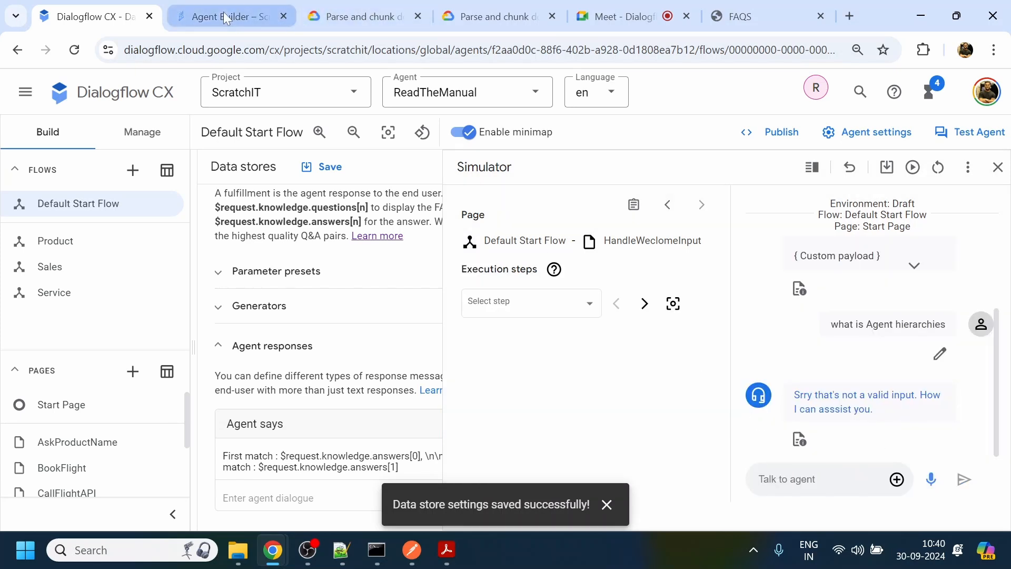
# - Recheck the wording in the Amazon Connect PDF and send the agent "access control Agent hierarchies" in the simulator
pyautogui.moveTo(443, 558)
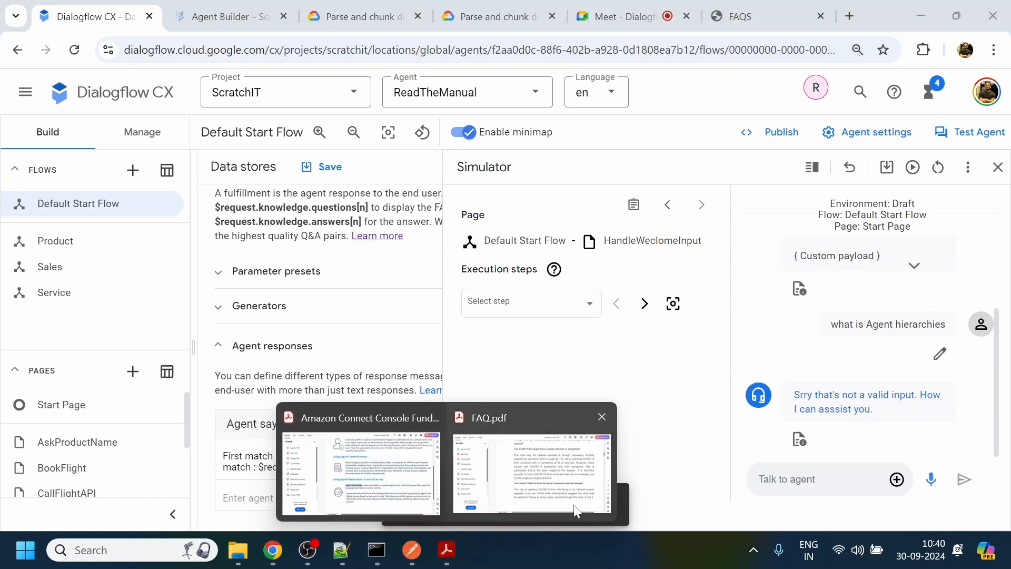
pyautogui.click(371, 456)
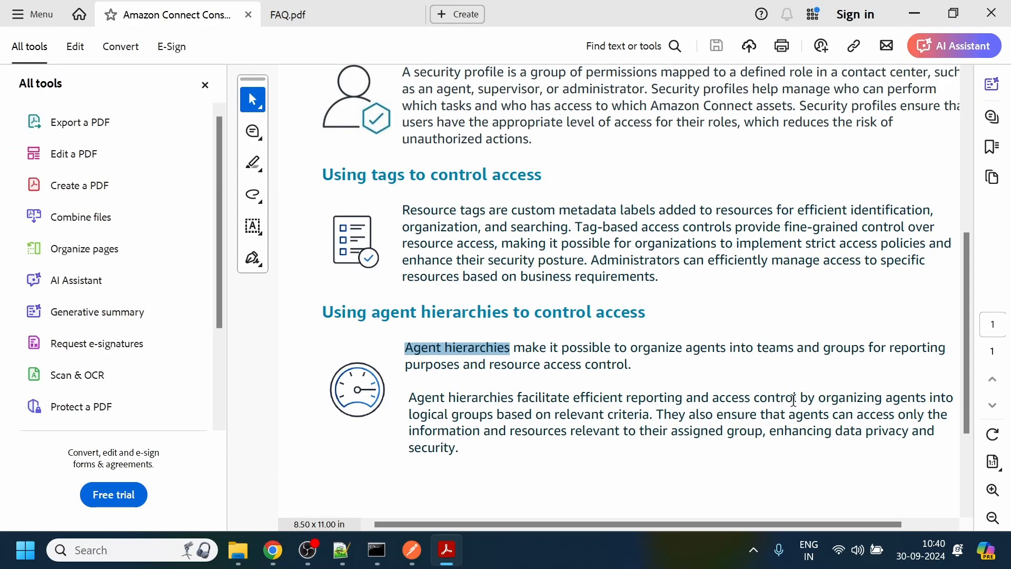
pyautogui.click(915, 8)
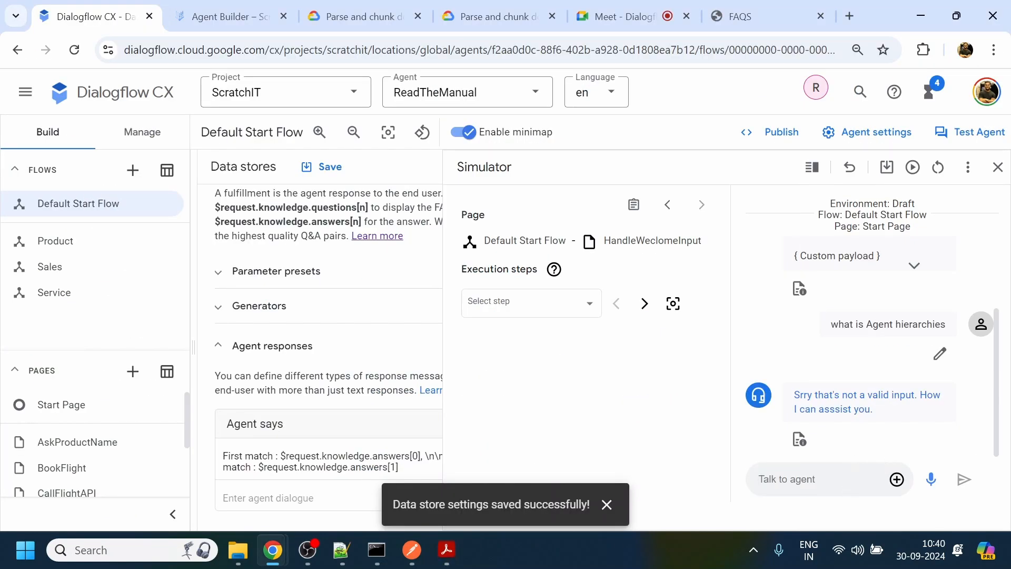
pyautogui.write('access control')
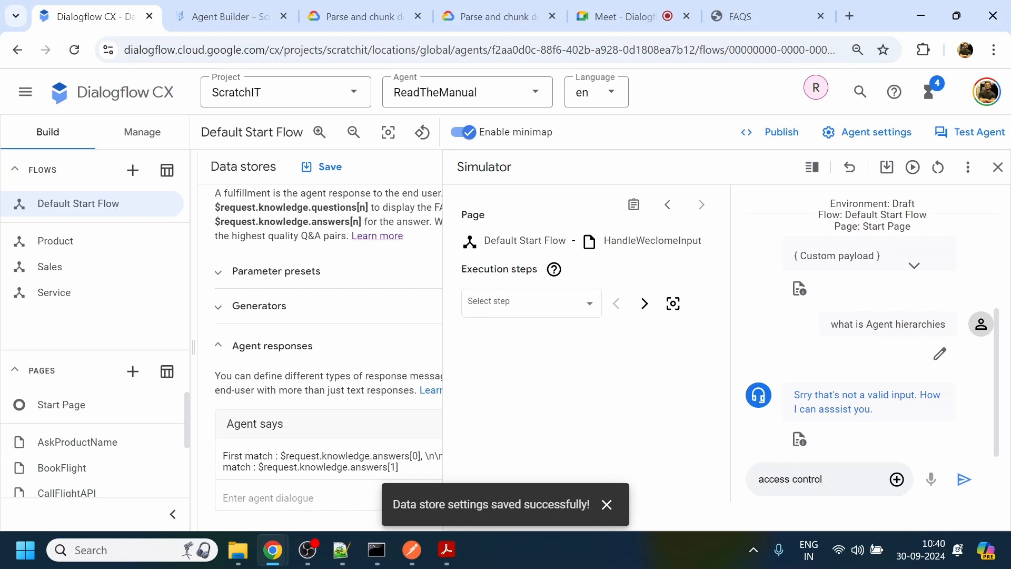
pyautogui.hotkey('ctrl', 'v')
pyautogui.press('Return')
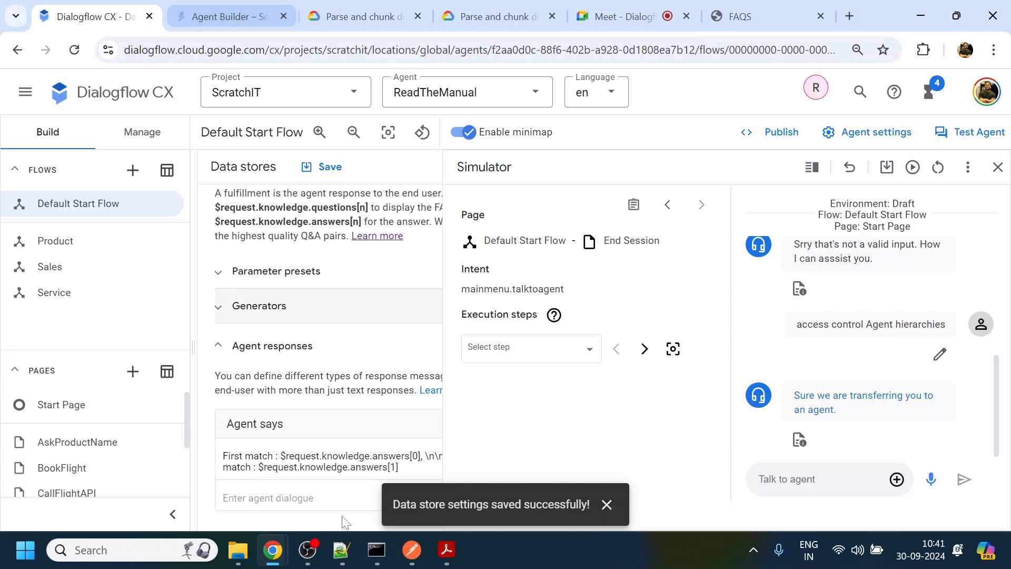
# - Copy the phrase "Tag-based access controls" from the PDF's section on using tags, and return to Dialogflow CX
pyautogui.moveTo(451, 562)
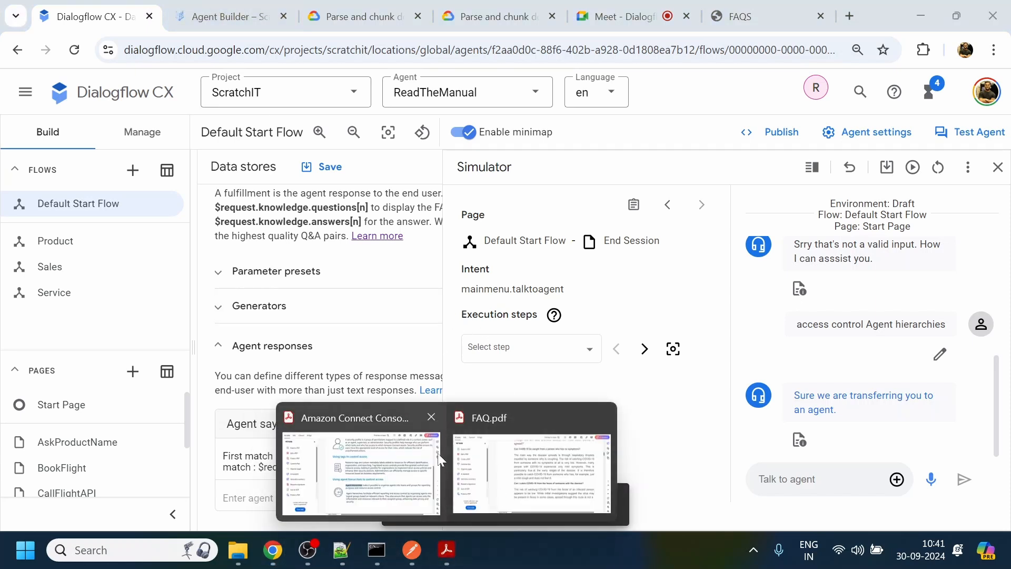
pyautogui.click(383, 460)
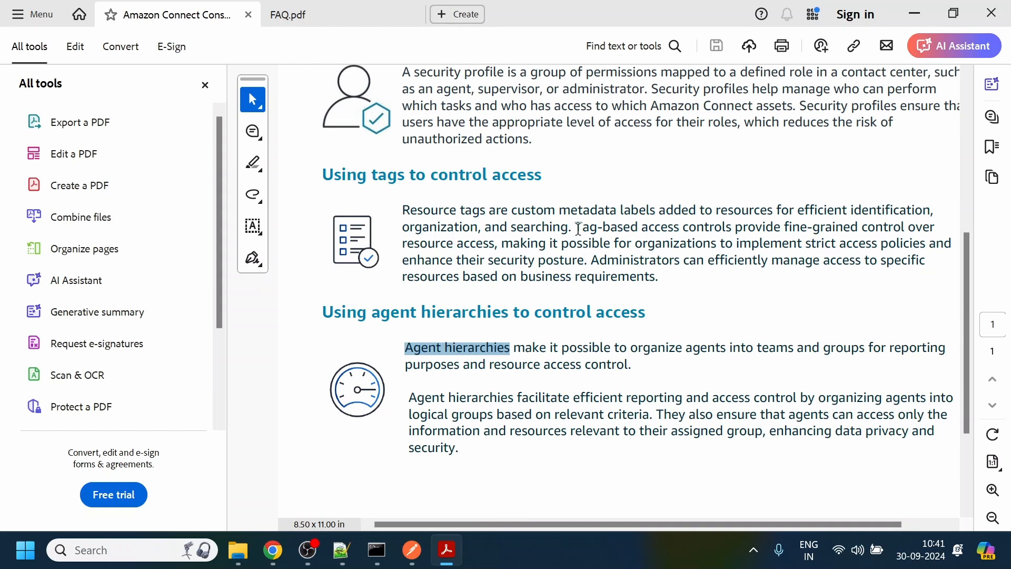
pyautogui.moveTo(578, 229); pyautogui.dragTo(744, 235)
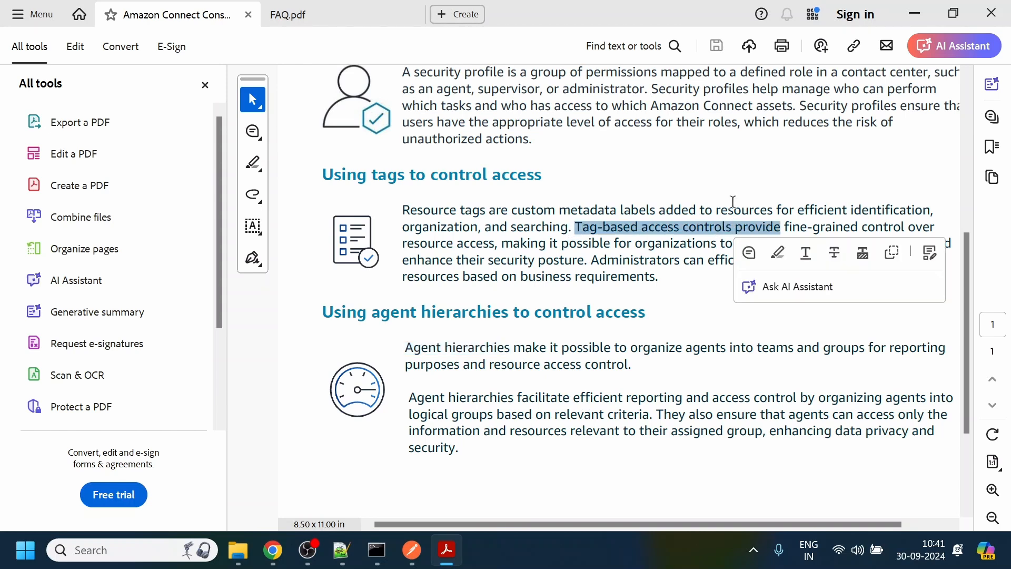
pyautogui.hotkey('ctrl', 'c')
pyautogui.hotkey('shift', 'Left')
pyautogui.hotkey('shift', 'Left')
pyautogui.hotkey('shift', 'Left')
pyautogui.hotkey('shift', 'Left')
pyautogui.hotkey('shift', 'Left')
pyautogui.hotkey('shift', 'Left')
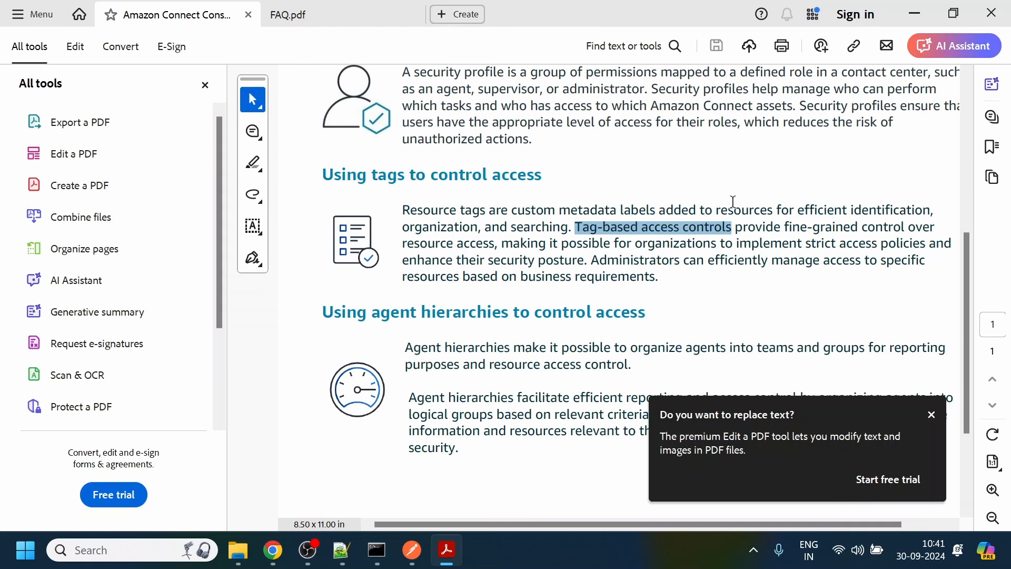
pyautogui.hotkey('alt', 'Tab')
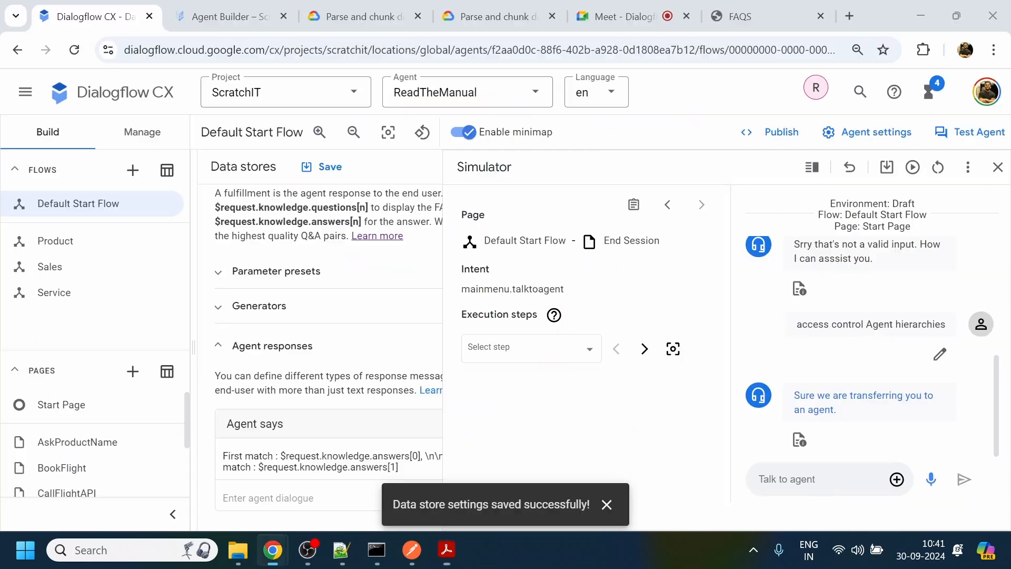
# - Reset the simulator, greet the agent with "hi", and send the query "Tag-based access controls"
pyautogui.click(938, 167)
pyautogui.click(842, 492)
pyautogui.write('hi')
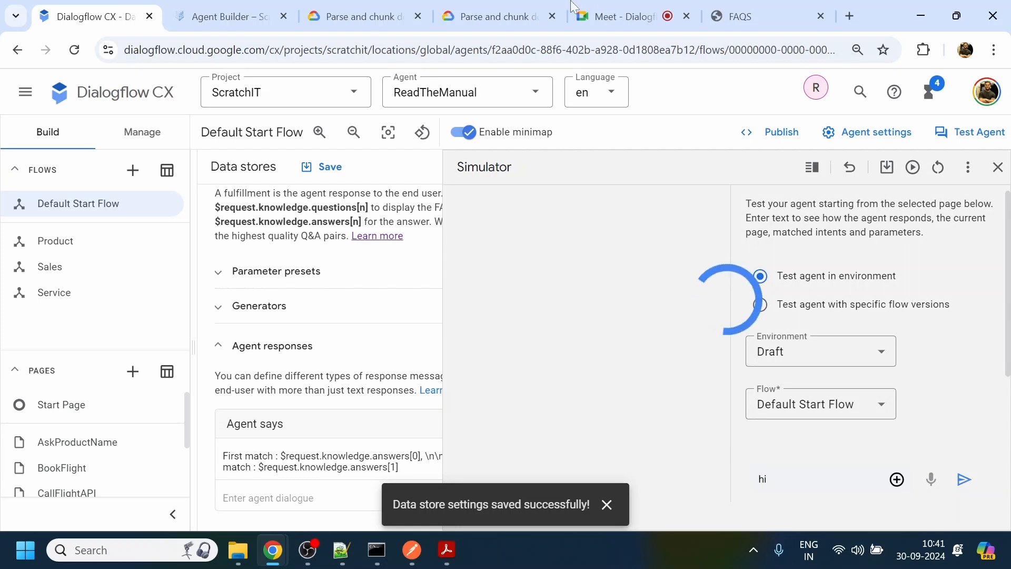
pyautogui.click(333, 178)
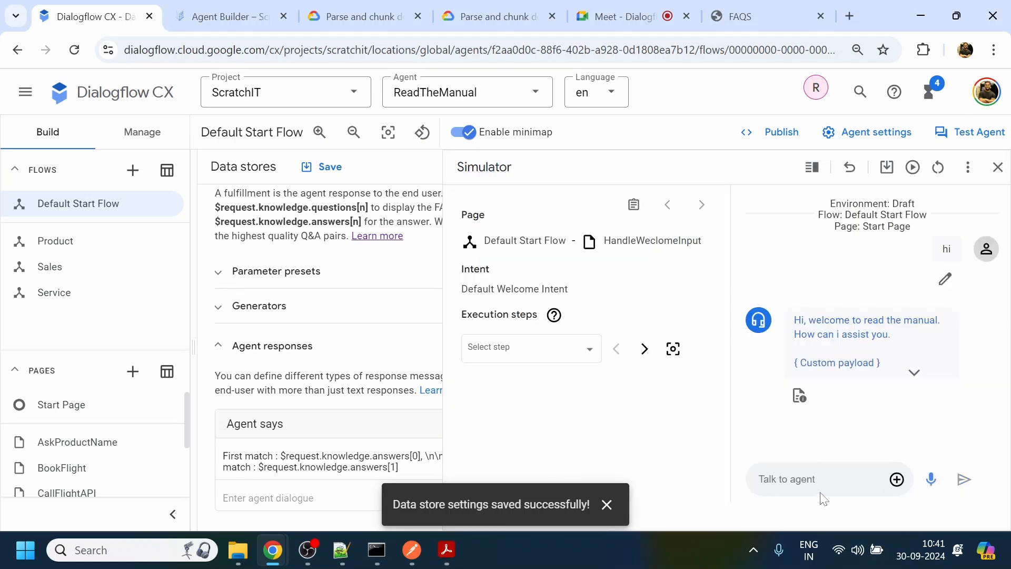
pyautogui.hotkey('ctrl', 'v')
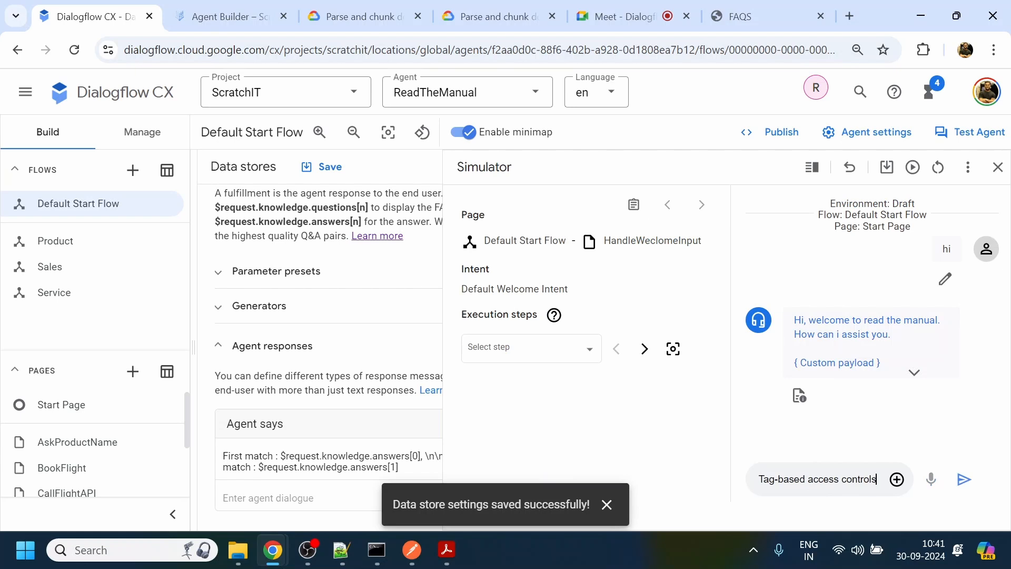
pyautogui.press('Return')
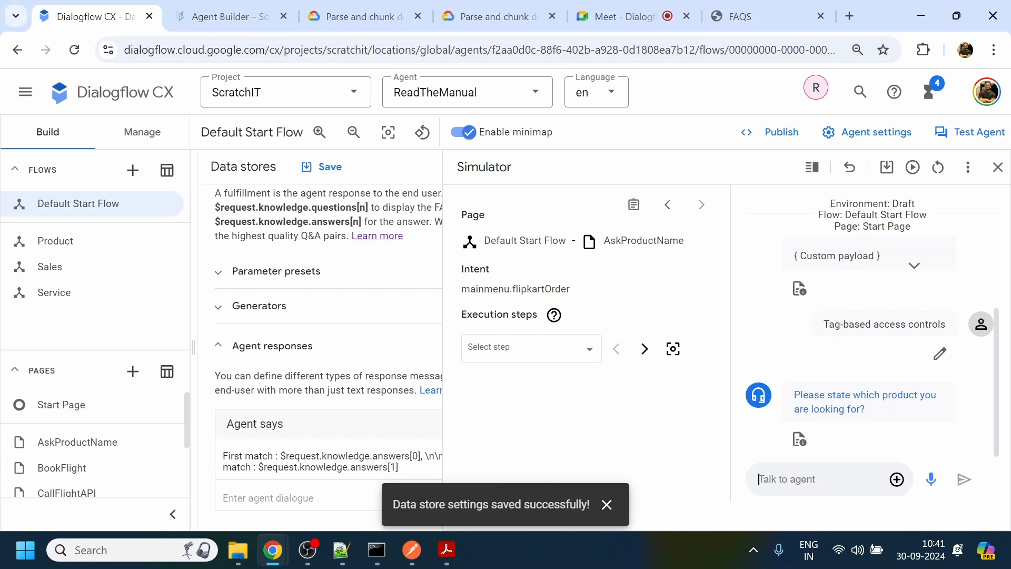
# - Reset and close the simulator, and close the data store settings and the expanded HandleWeclomeInput page
pyautogui.click(938, 167)
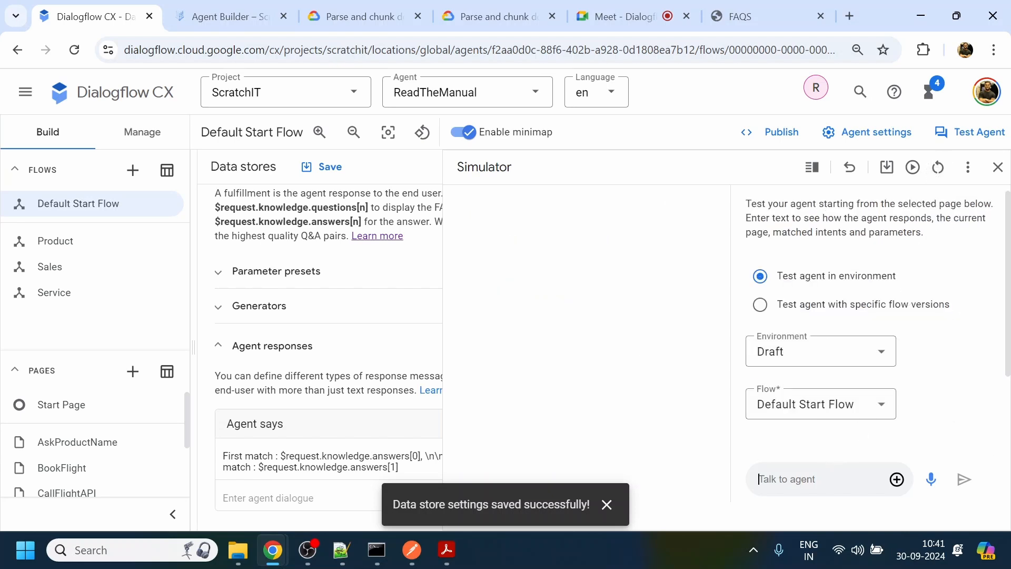
pyautogui.click(998, 167)
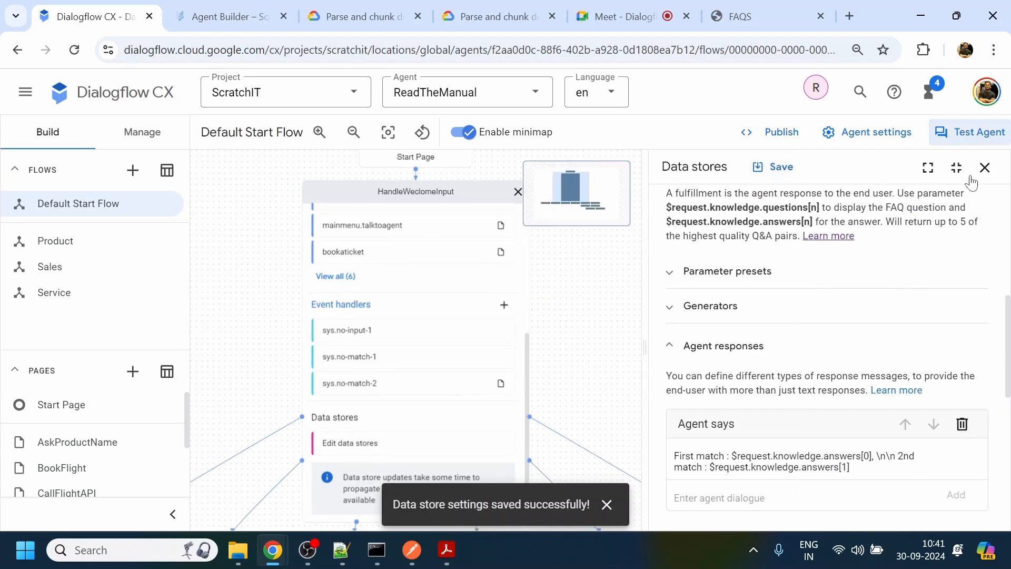
pyautogui.click(984, 168)
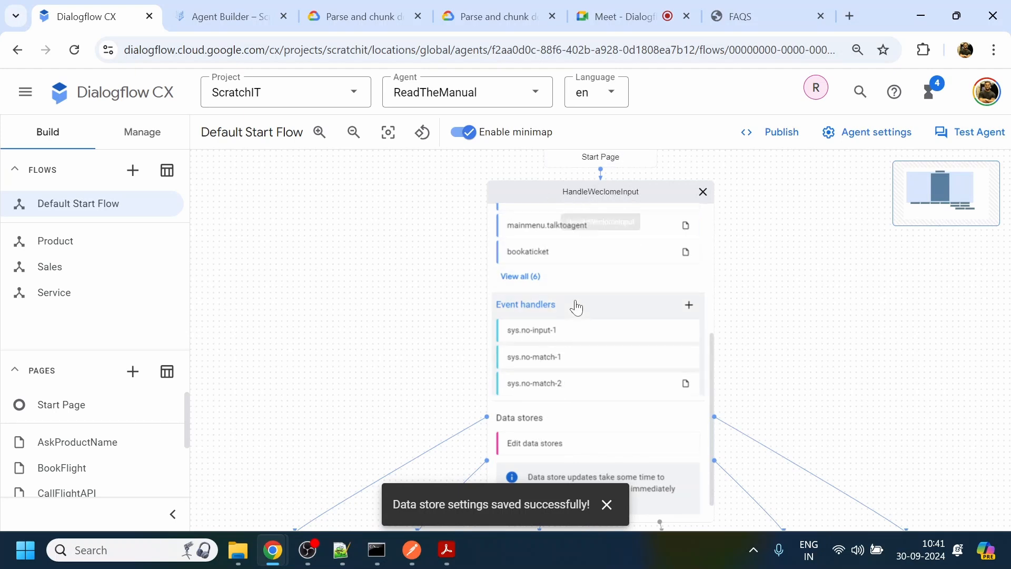
pyautogui.moveTo(784, 267); pyautogui.dragTo(771, 362)
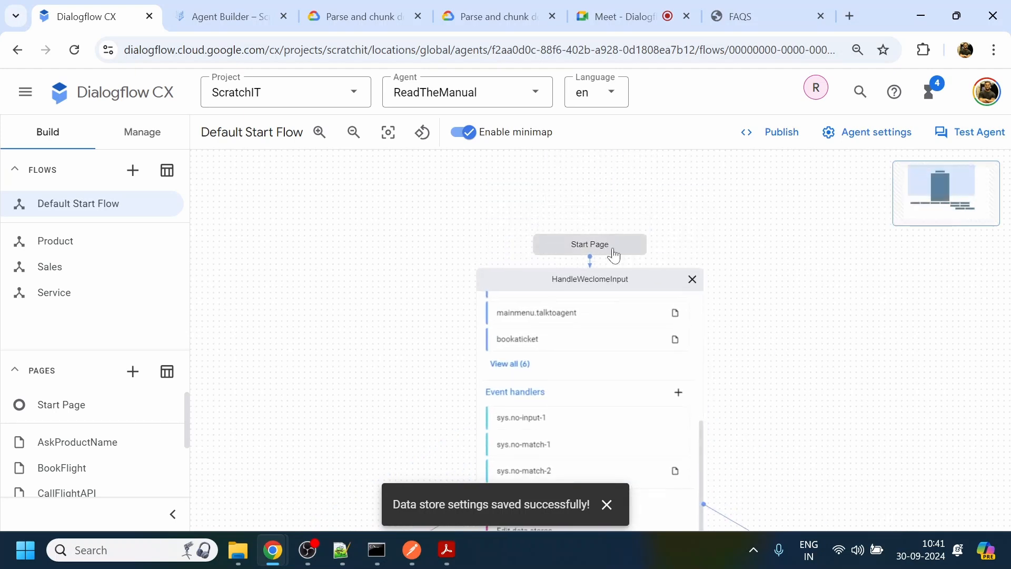
pyautogui.click(693, 279)
# - Reopen the simulator and retest "Tag-based access controls" in a new conversation started with "hi"
pyautogui.click(995, 131)
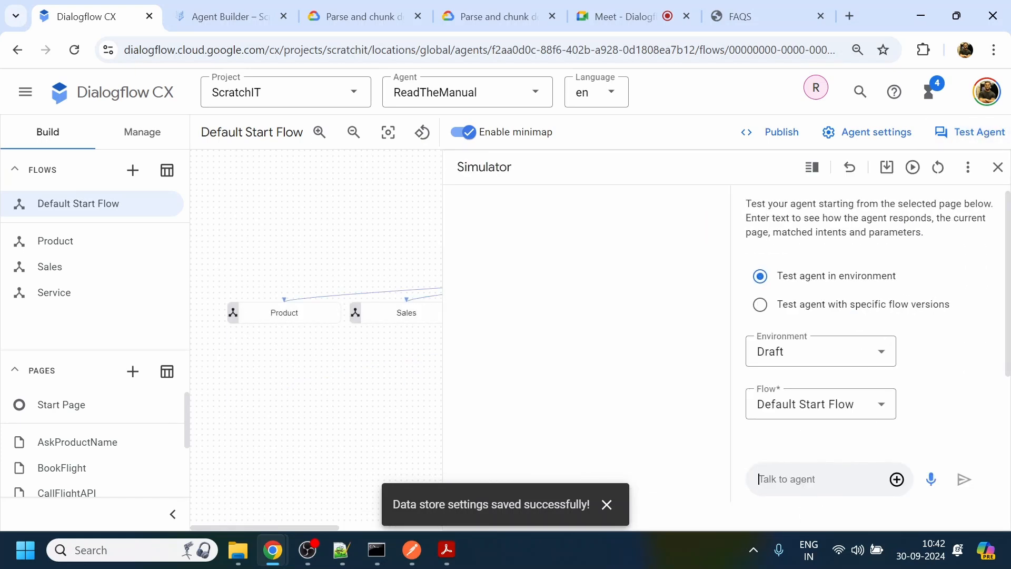
pyautogui.write('hi')
pyautogui.press('Return')
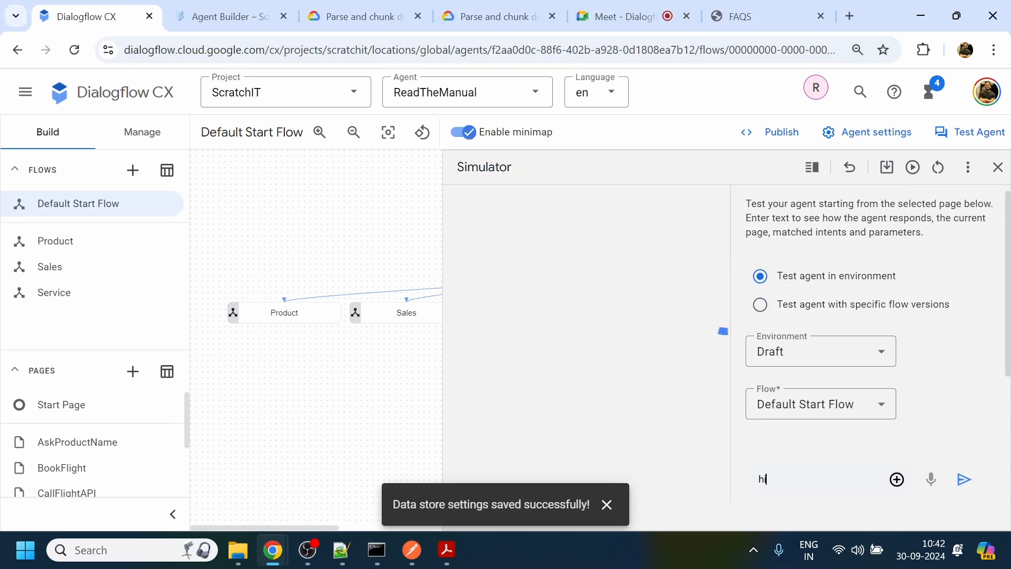
pyautogui.write('Tag-based access controls')
pyautogui.press('Return')
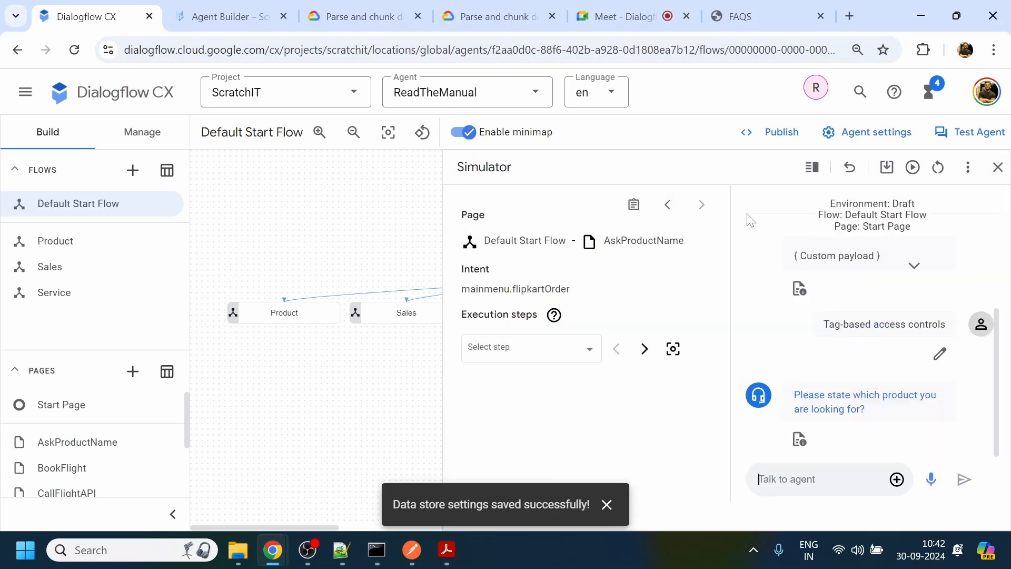
# - Copy the term "security profile" from the Amazon Connect PDF's section on controlling access with security profiles
pyautogui.moveTo(449, 553)
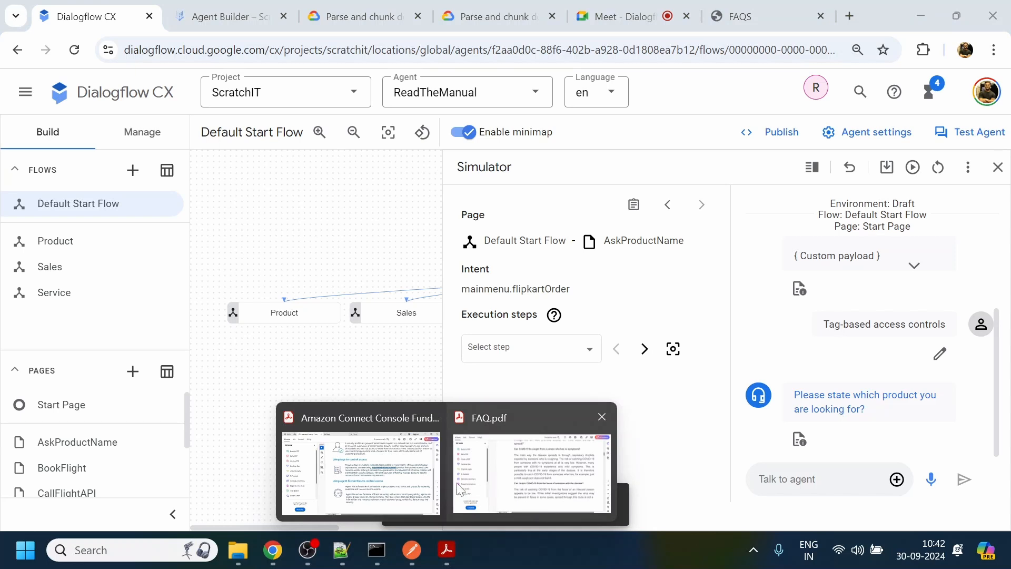
pyautogui.click(325, 477)
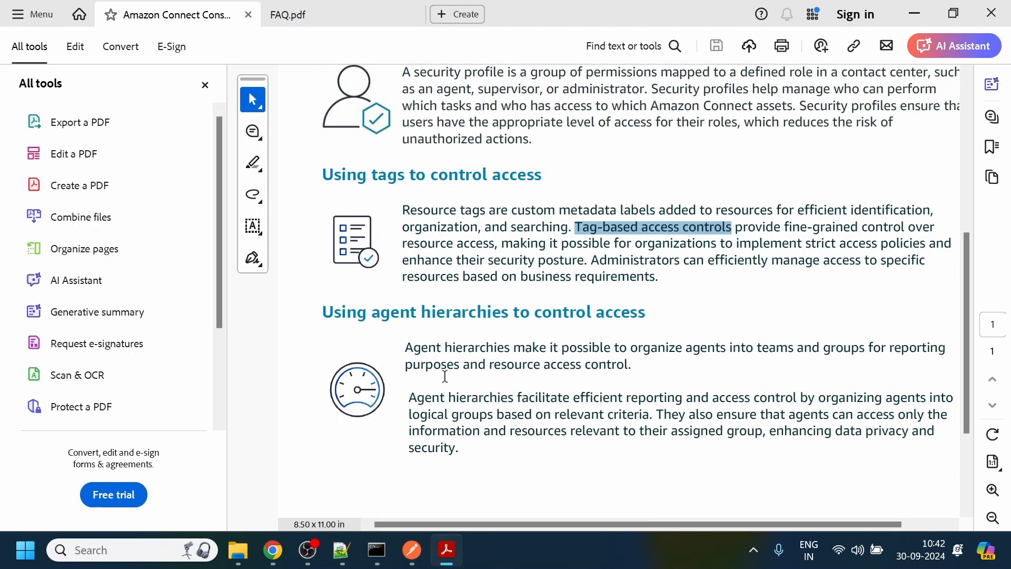
pyautogui.moveTo(963, 334); pyautogui.dragTo(969, 264)
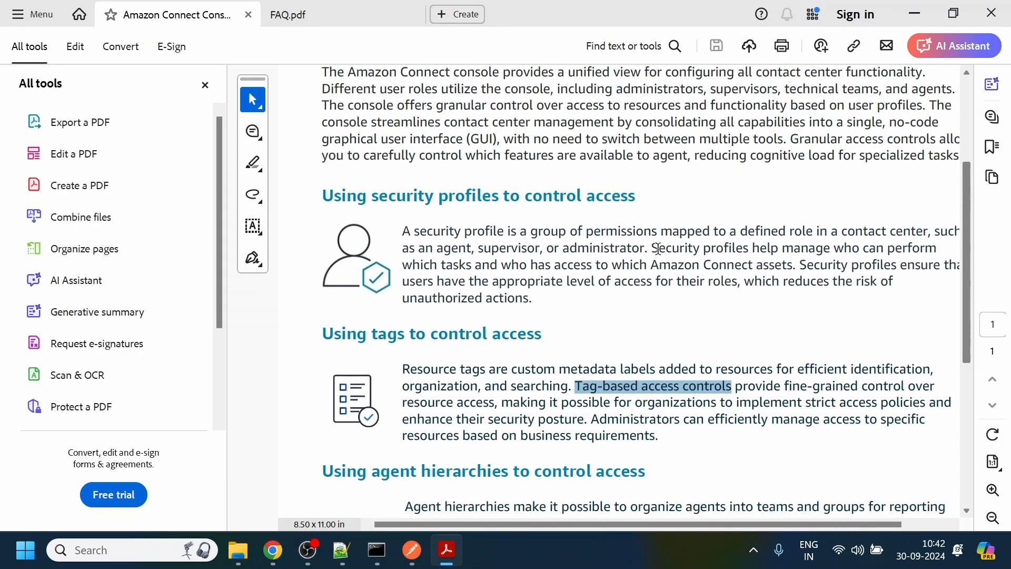
pyautogui.moveTo(416, 232); pyautogui.dragTo(488, 232)
pyautogui.hotkey('ctrl', 'c')
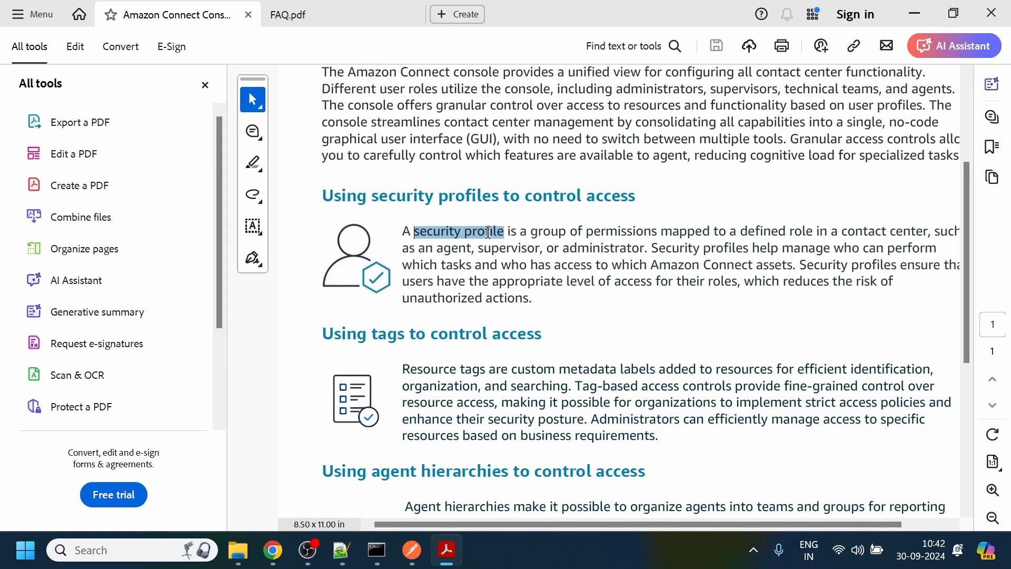
pyautogui.click(912, 15)
# - Reset the simulator, greet the agent with "hi", and send the query "security profile"
pyautogui.click(938, 167)
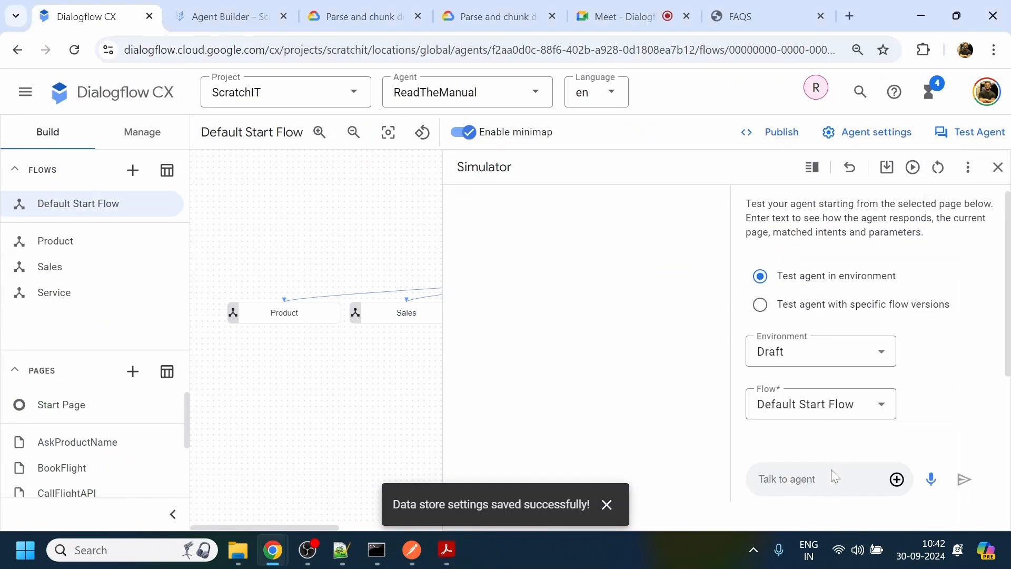
pyautogui.write('hi')
pyautogui.press('Return')
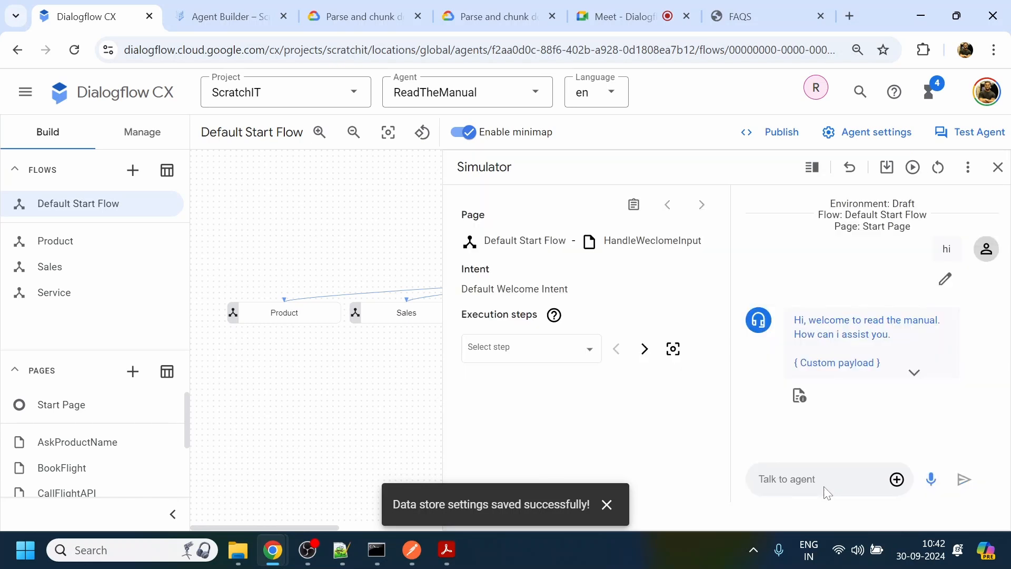
pyautogui.hotkey('ctrl', 'v')
pyautogui.press('Return')
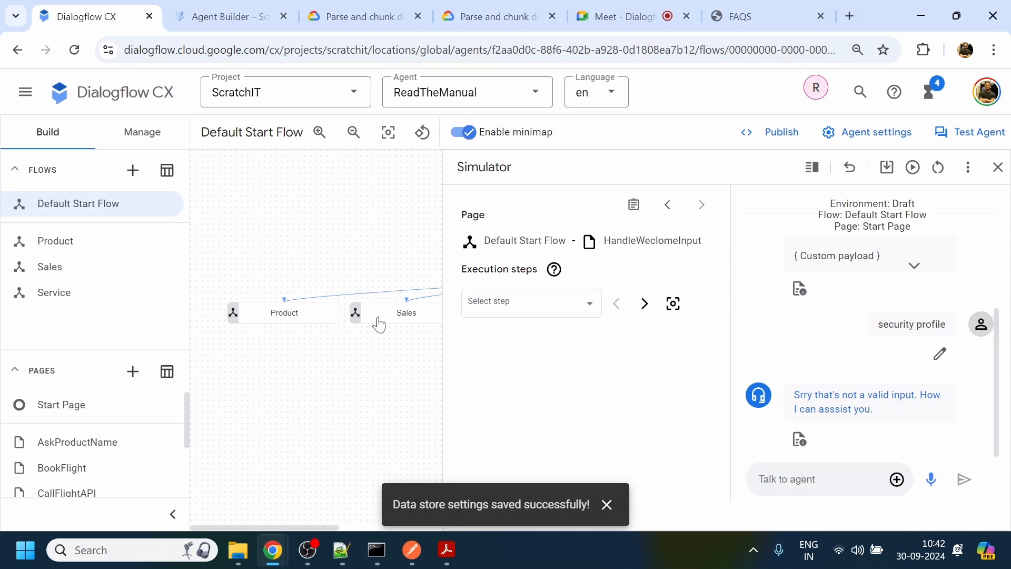
# - Close the simulator, switch to Agent Builder, and reopen the AWS Connect data store from the available data stores
pyautogui.click(223, 16)
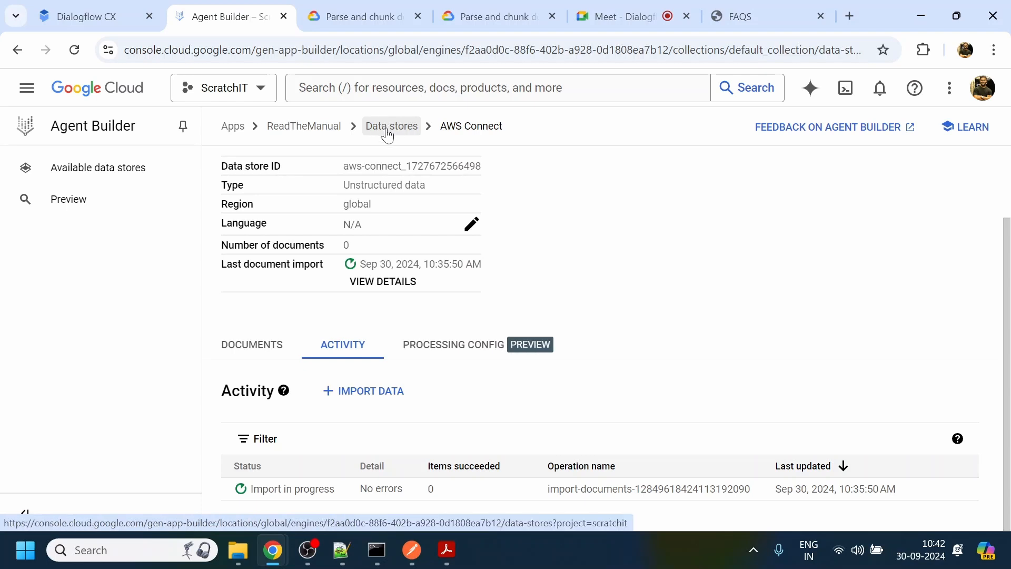
pyautogui.click(88, 6)
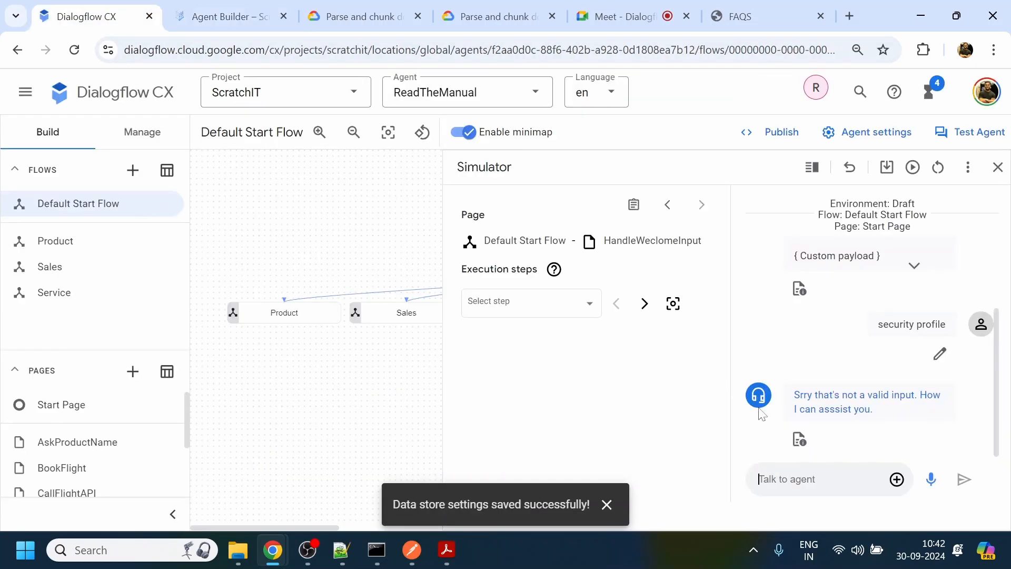
pyautogui.click(997, 167)
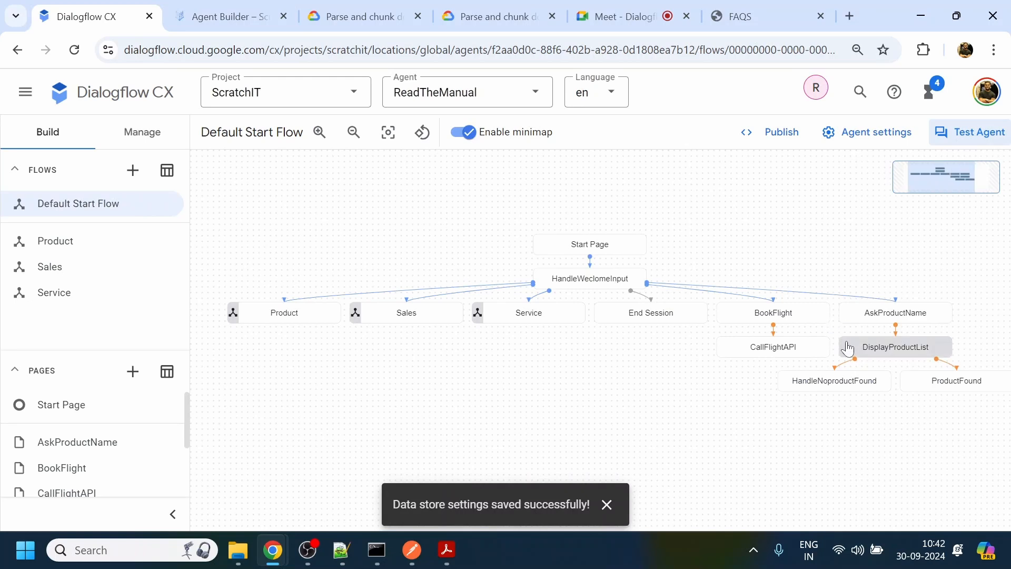
pyautogui.click(245, 14)
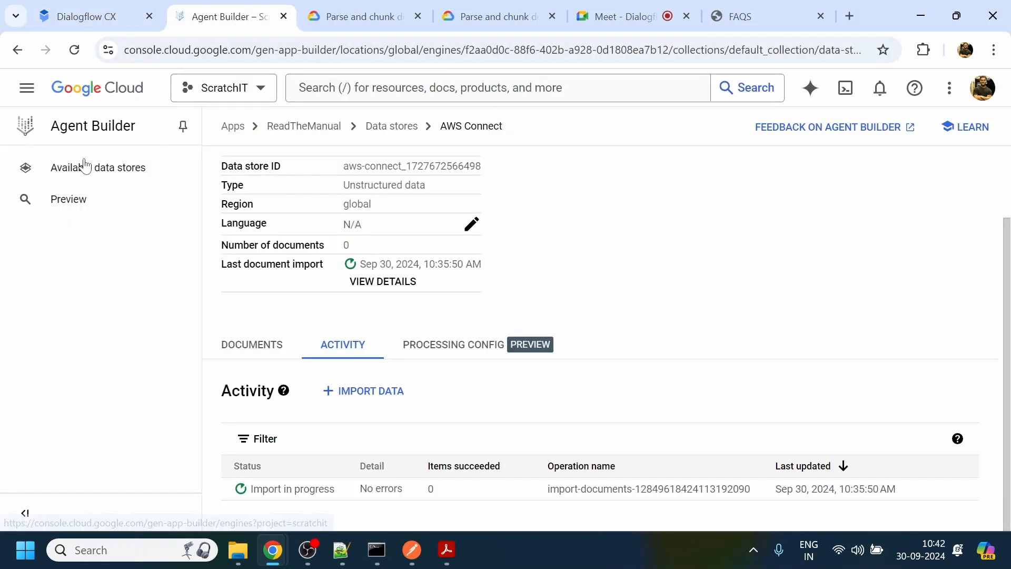
pyautogui.click(92, 178)
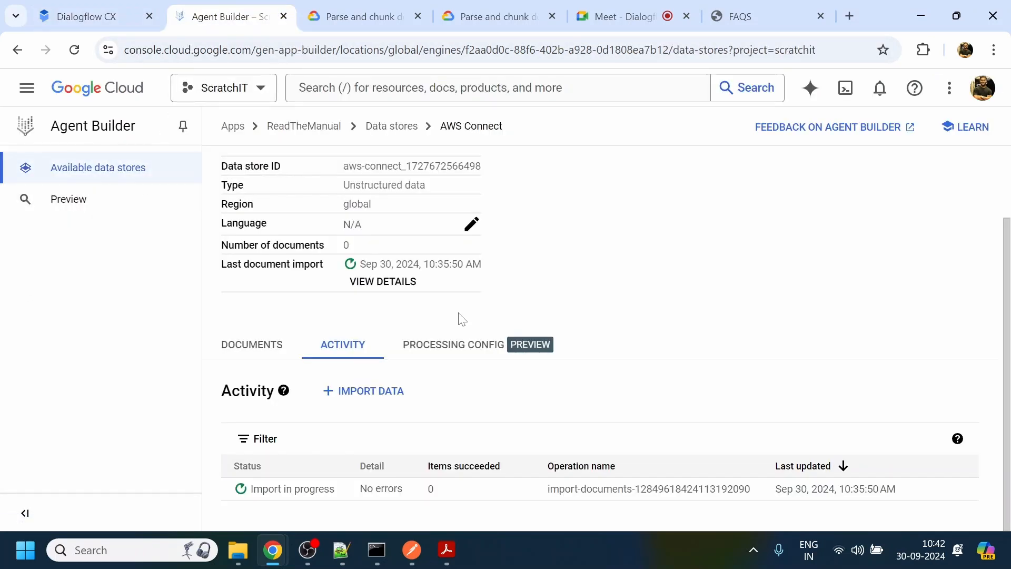
pyautogui.click(401, 135)
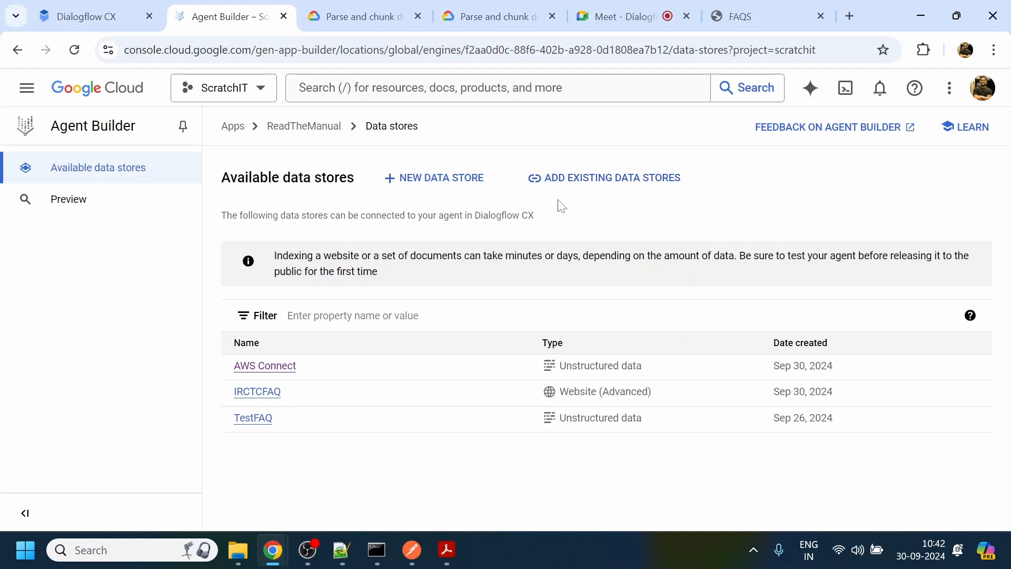
pyautogui.click(276, 368)
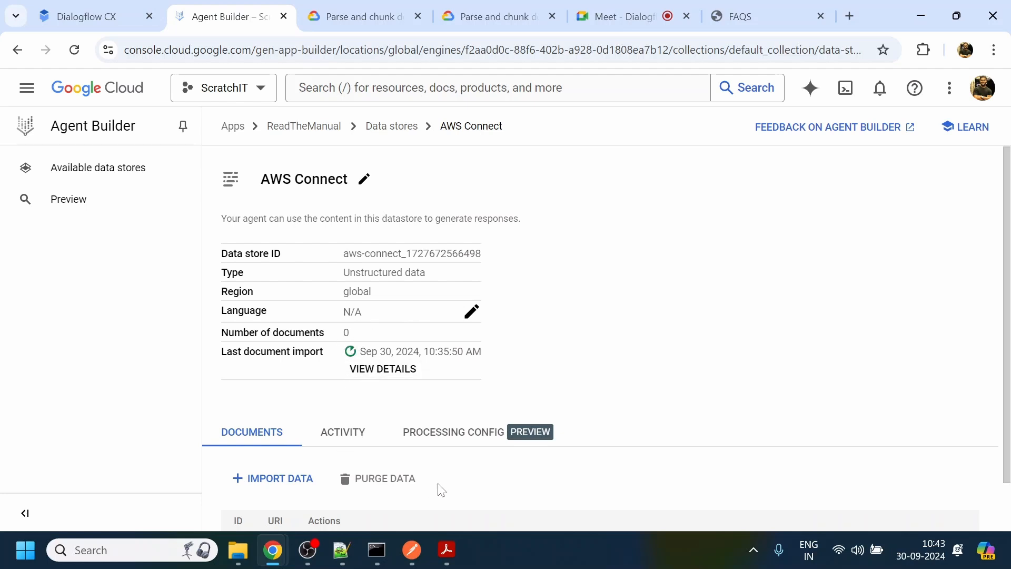
# - Check the AWS Connect data store's documents, processing configuration and import activity status
pyautogui.scroll(-1, 605, 418)
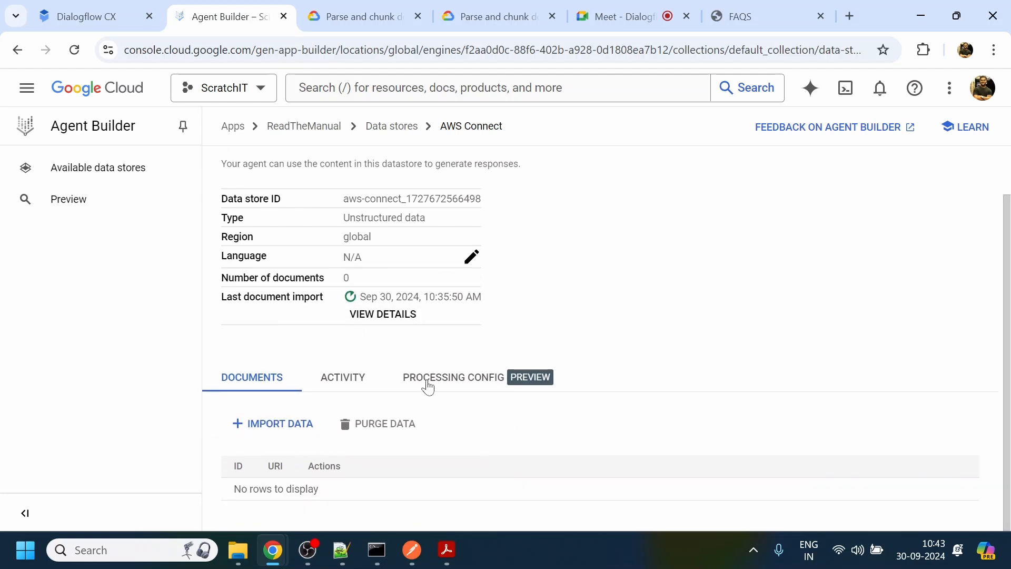
pyautogui.click(341, 390)
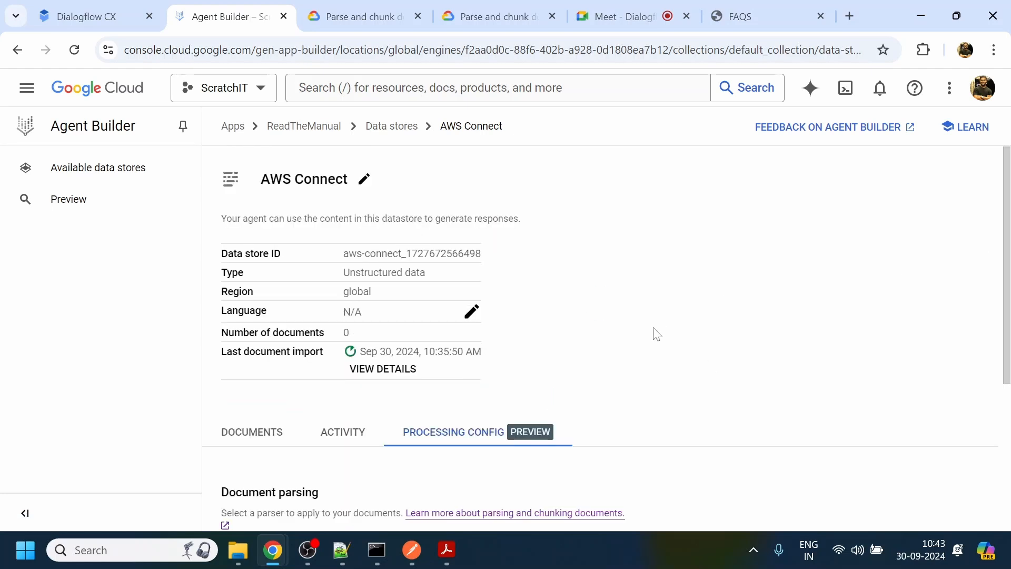
pyautogui.moveTo(1009, 287); pyautogui.dragTo(1009, 453)
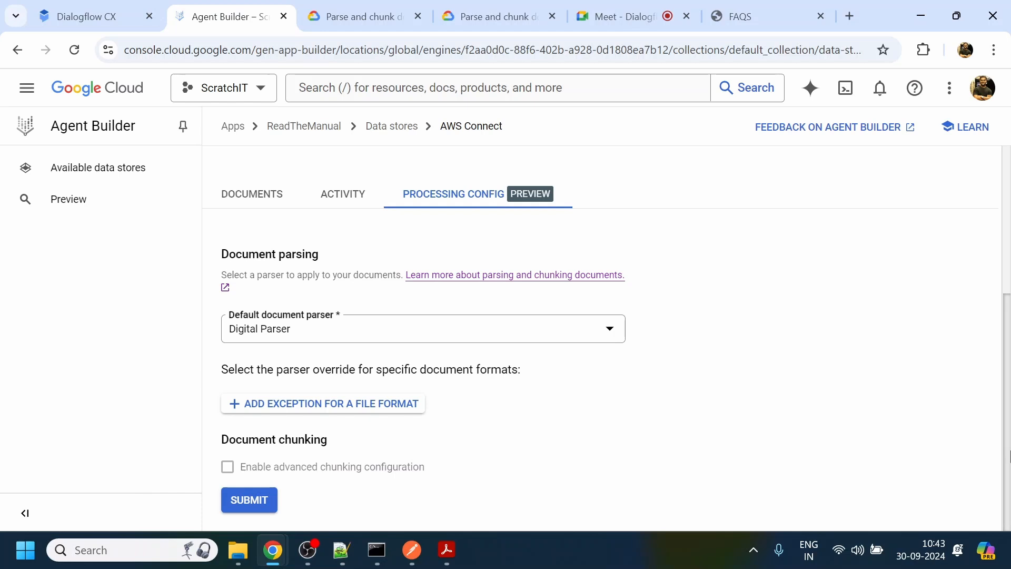
pyautogui.scroll(4, 1008, 452)
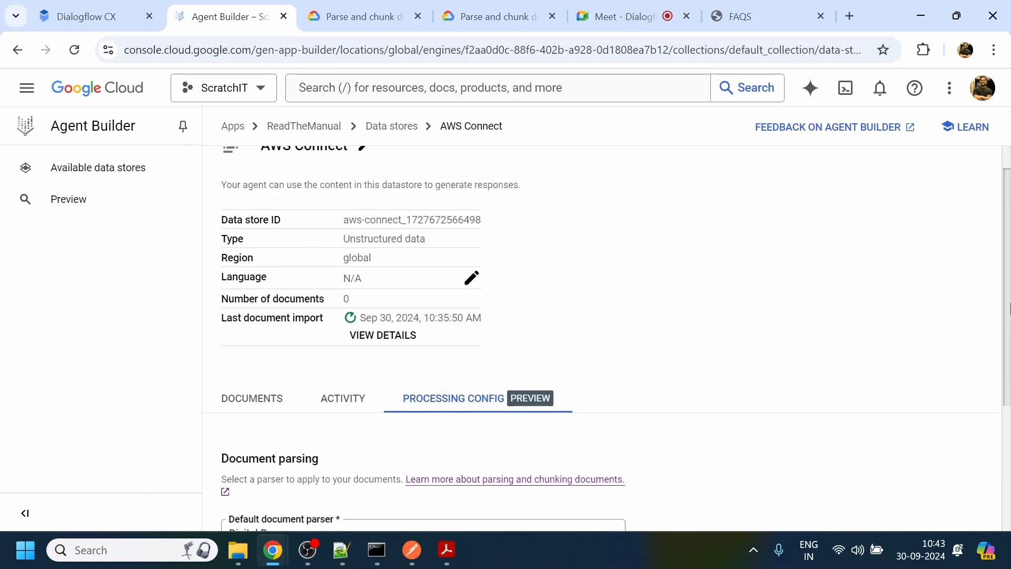
pyautogui.click(348, 408)
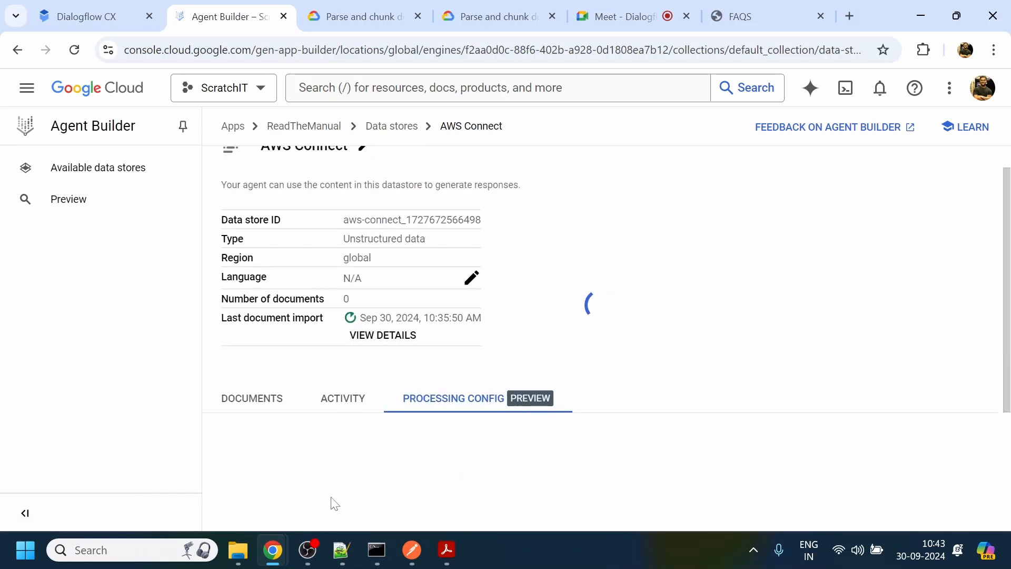
pyautogui.scroll(-2, 1009, 442)
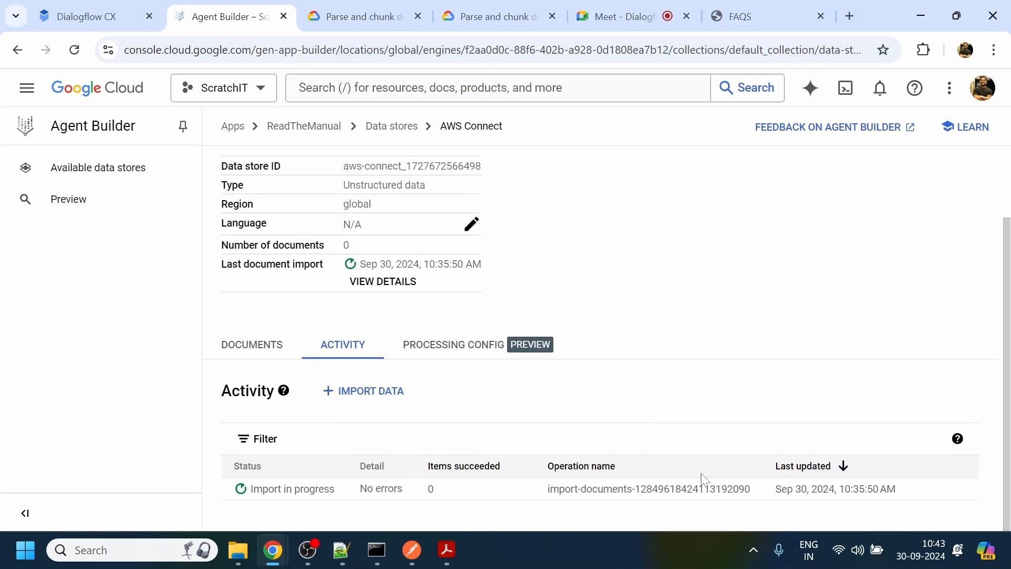
pyautogui.scroll(2, 1009, 289)
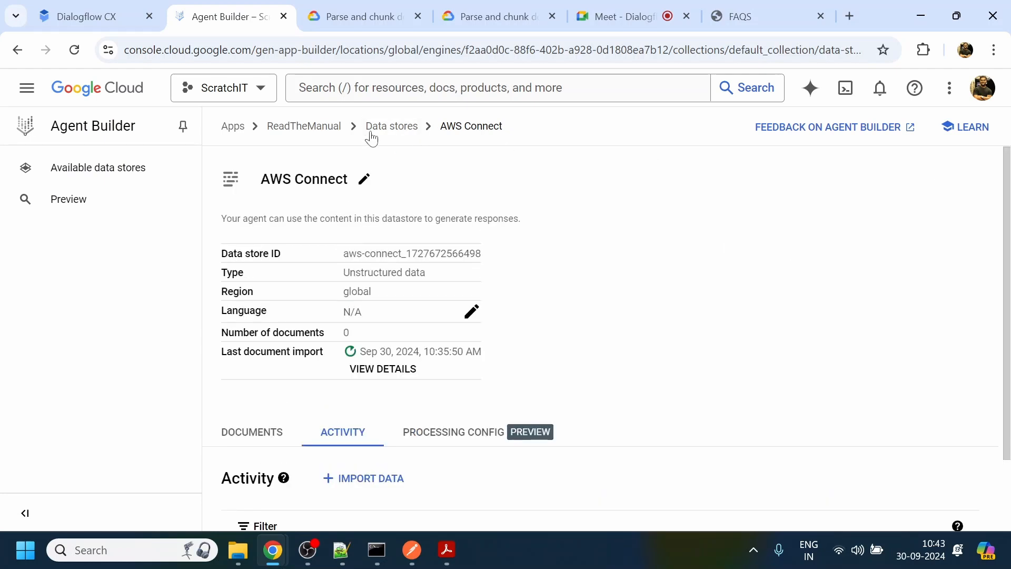
# - In Dialogflow CX, set the HandleWeclomeInput page's unstructured documents data store to TestFAQ and save the settings
pyautogui.click(79, 17)
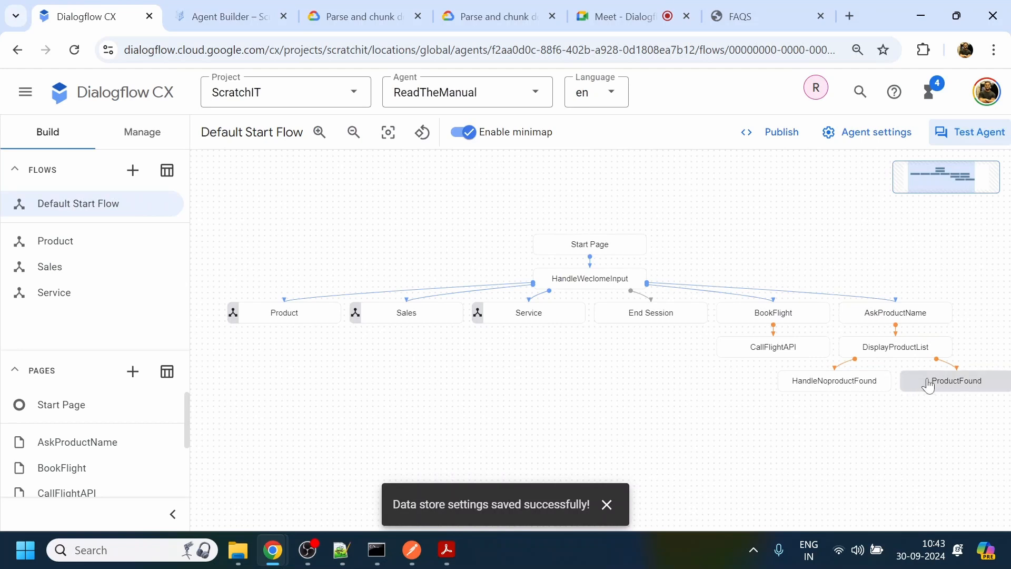
pyautogui.click(645, 284)
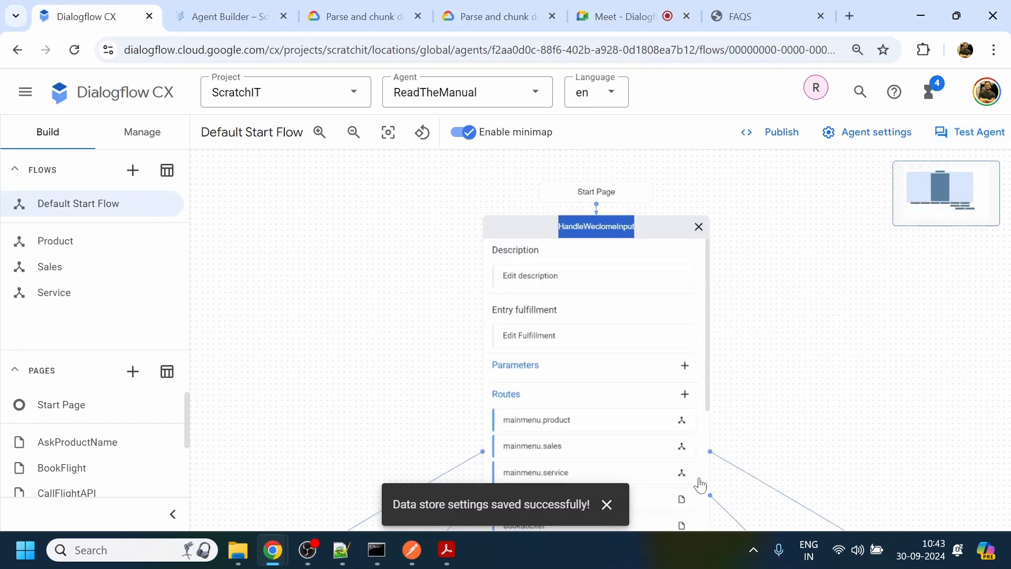
pyautogui.scroll(-3, 760, 345)
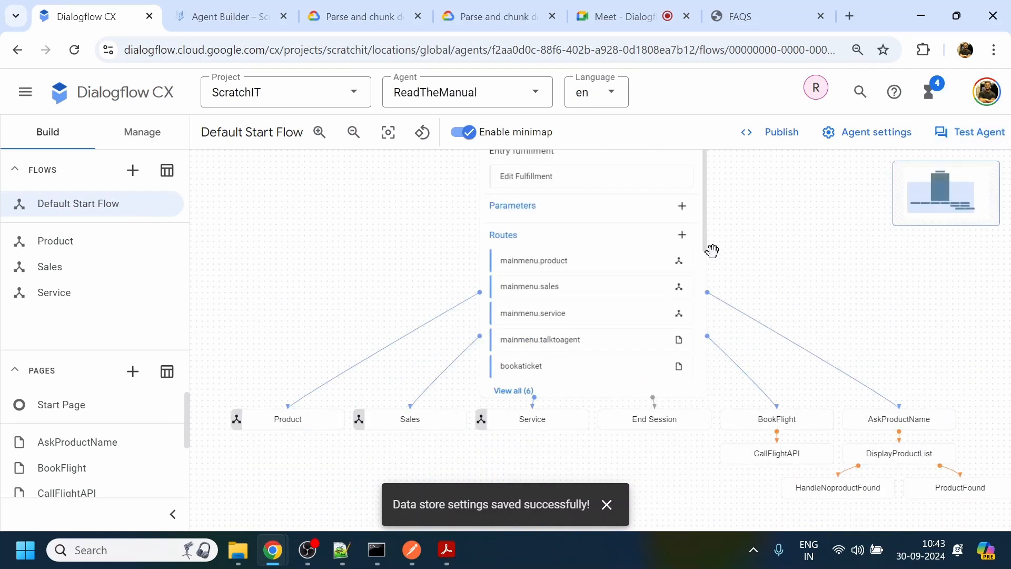
pyautogui.moveTo(709, 241); pyautogui.dragTo(714, 348)
pyautogui.click(518, 362)
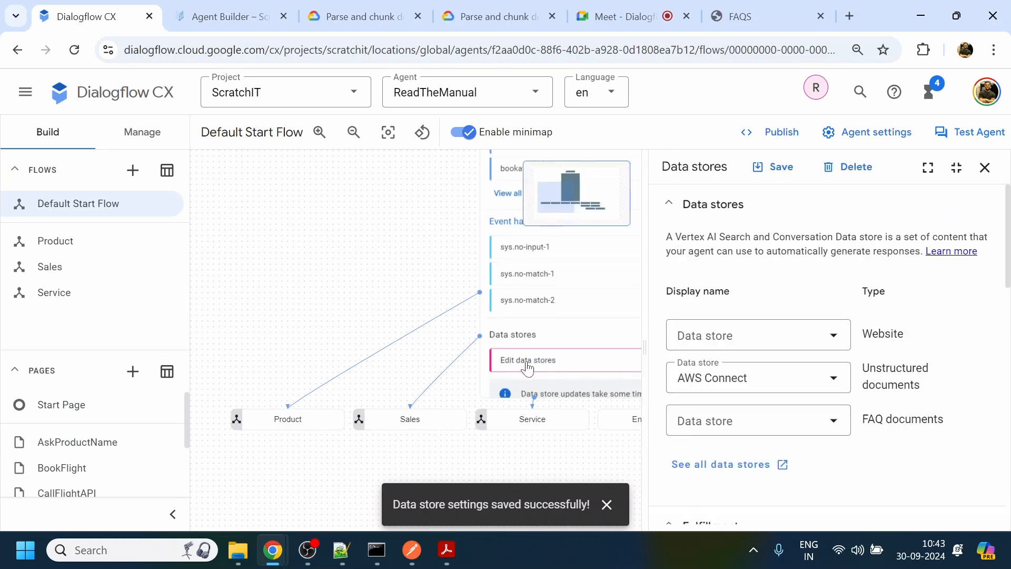
pyautogui.click(760, 380)
pyautogui.click(733, 502)
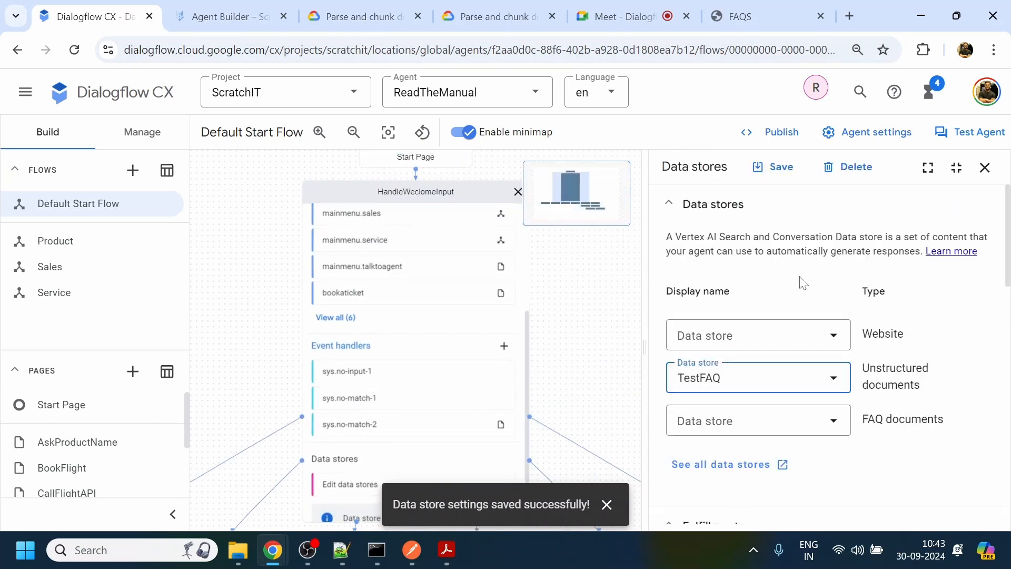
pyautogui.click(775, 166)
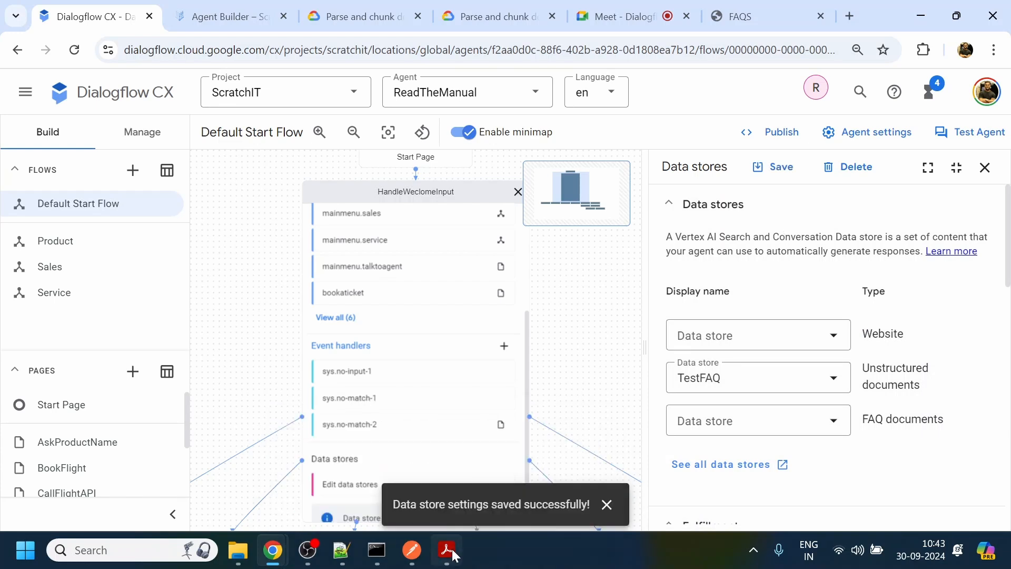
# - Copy the phrase "risk of catching COVID-19" from FAQ.pdf and return to Dialogflow CX
pyautogui.moveTo(448, 550)
pyautogui.click(522, 469)
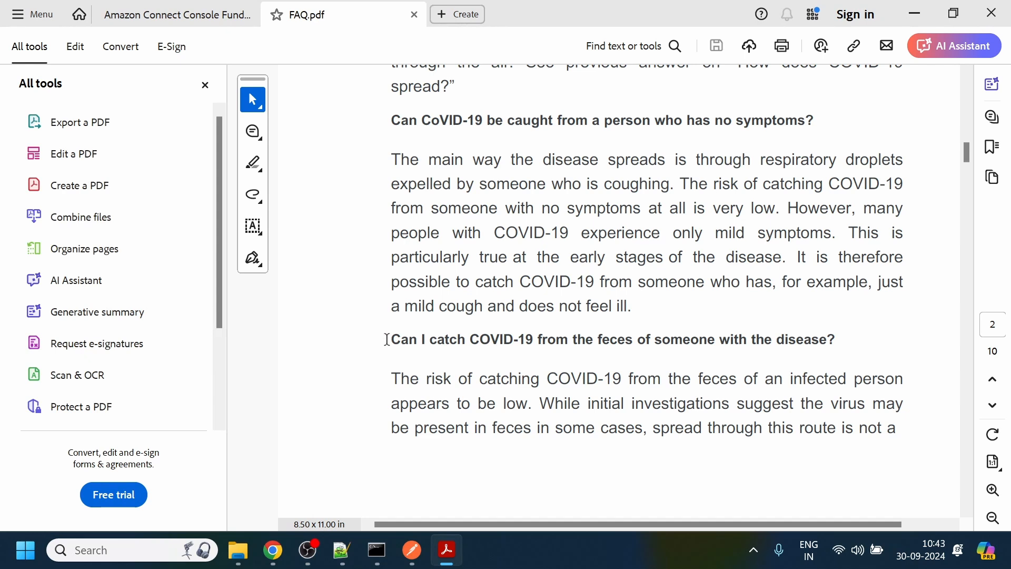
pyautogui.moveTo(427, 379); pyautogui.dragTo(617, 382)
pyautogui.hotkey('ctrl', 'c')
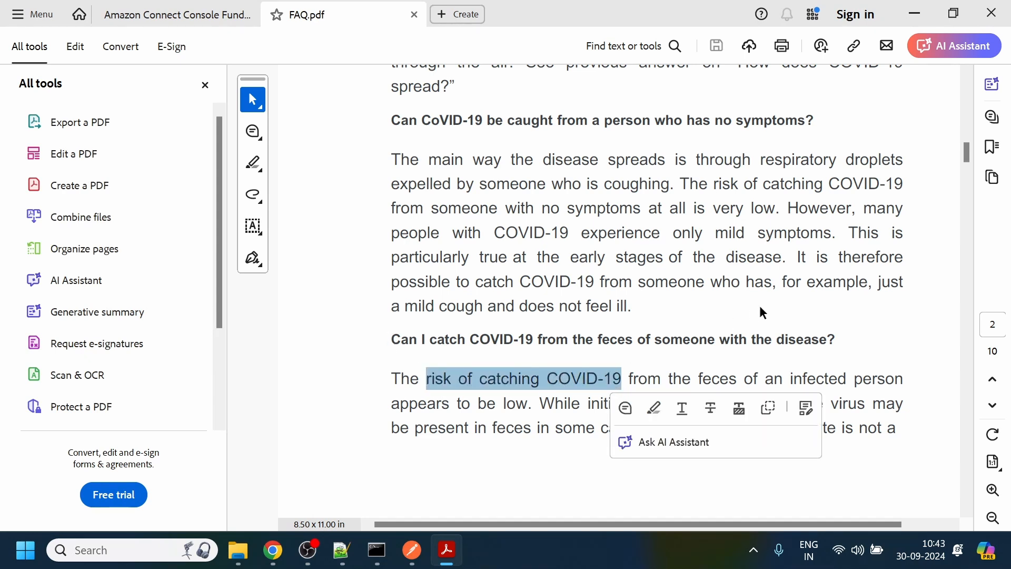
pyautogui.hotkey('alt', 'Tab')
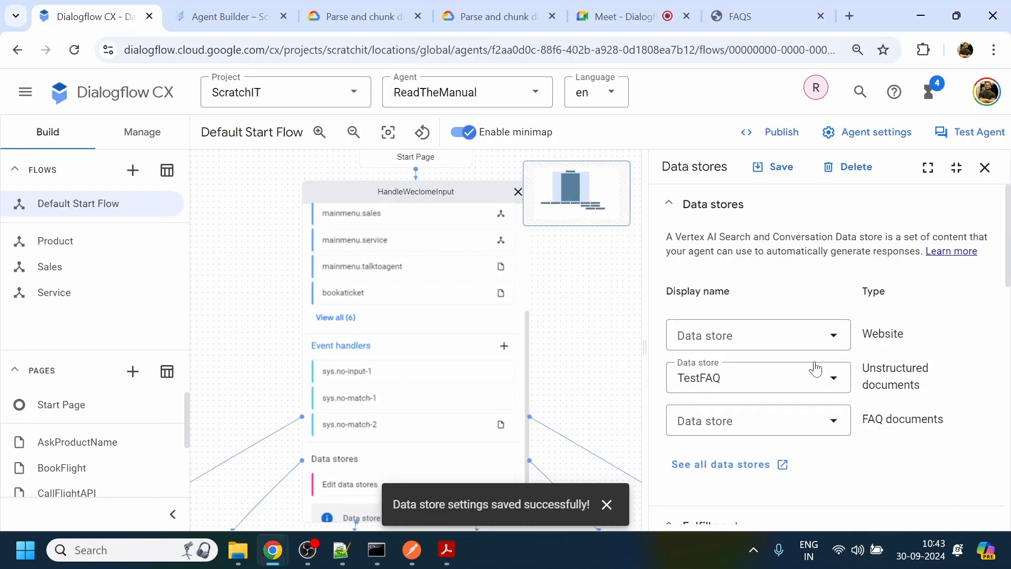
# - Test the agent in the simulator with "hi" followed by "risk of catching COVID-19", and highlight both match parts of its reply
pyautogui.click(956, 138)
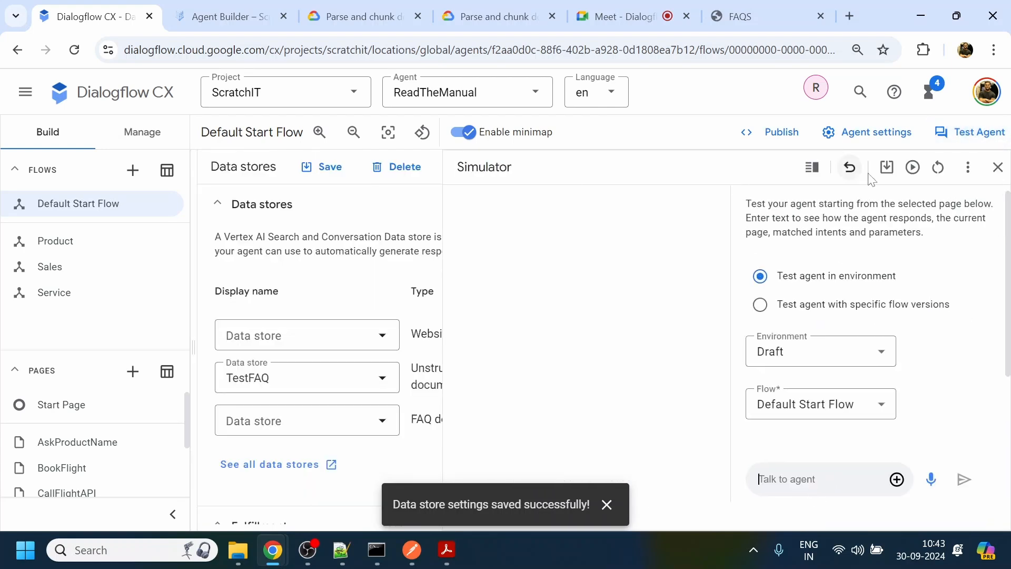
pyautogui.click(326, 173)
pyautogui.write('hi')
pyautogui.press('Return')
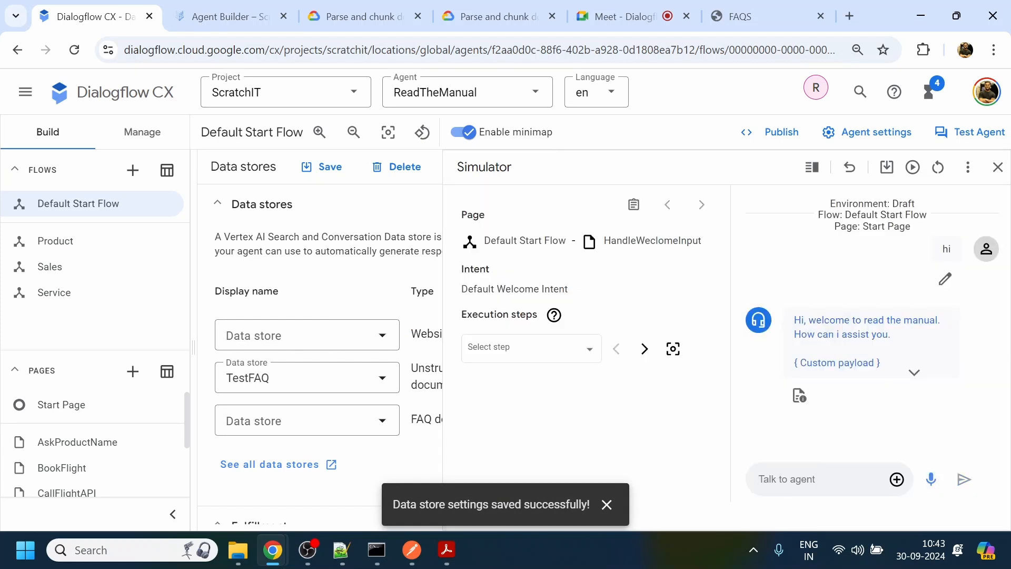
pyautogui.hotkey('ctrl', 'v')
pyautogui.press('Return')
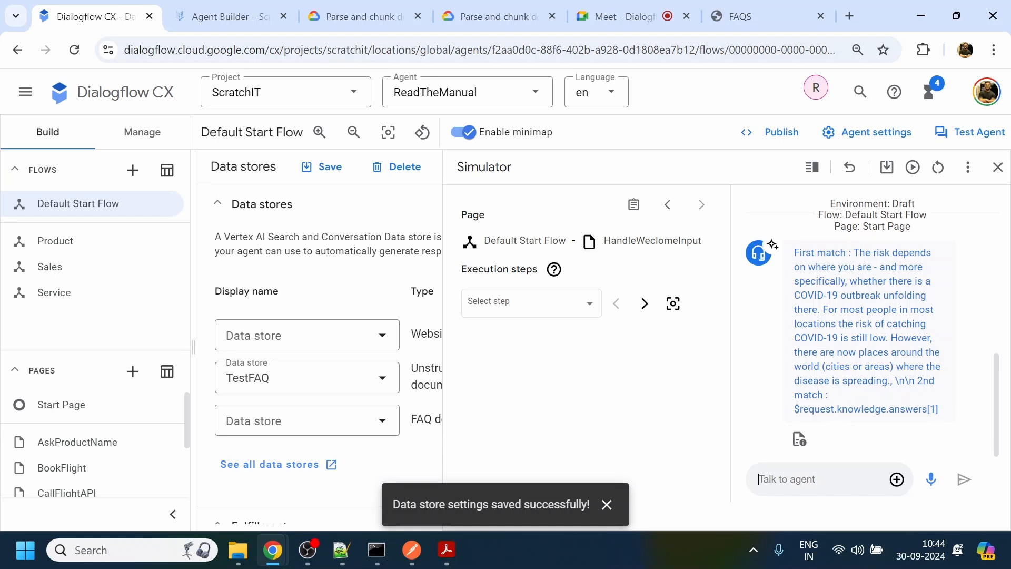
pyautogui.moveTo(794, 409); pyautogui.dragTo(949, 417)
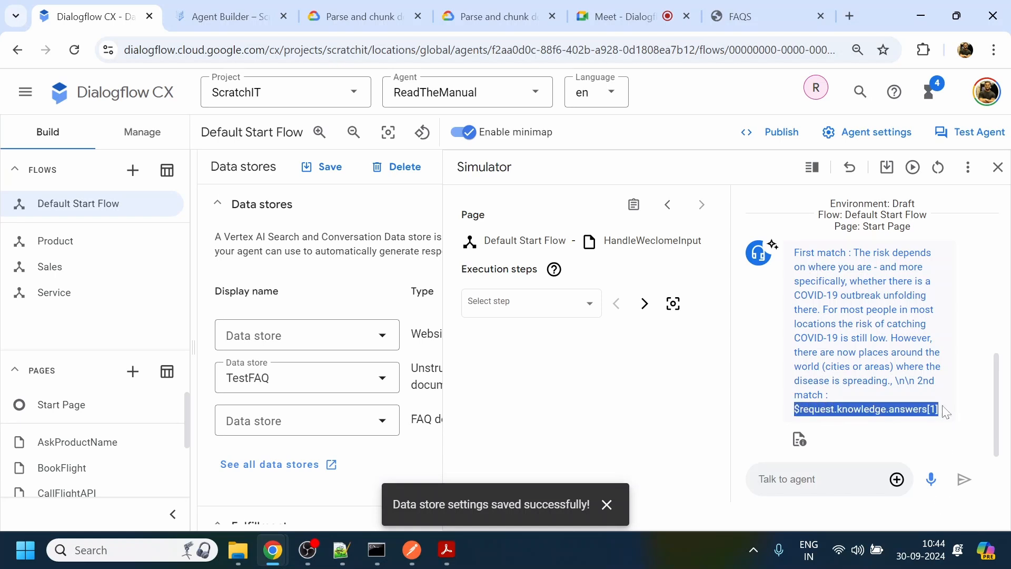
pyautogui.moveTo(855, 253); pyautogui.dragTo(845, 398)
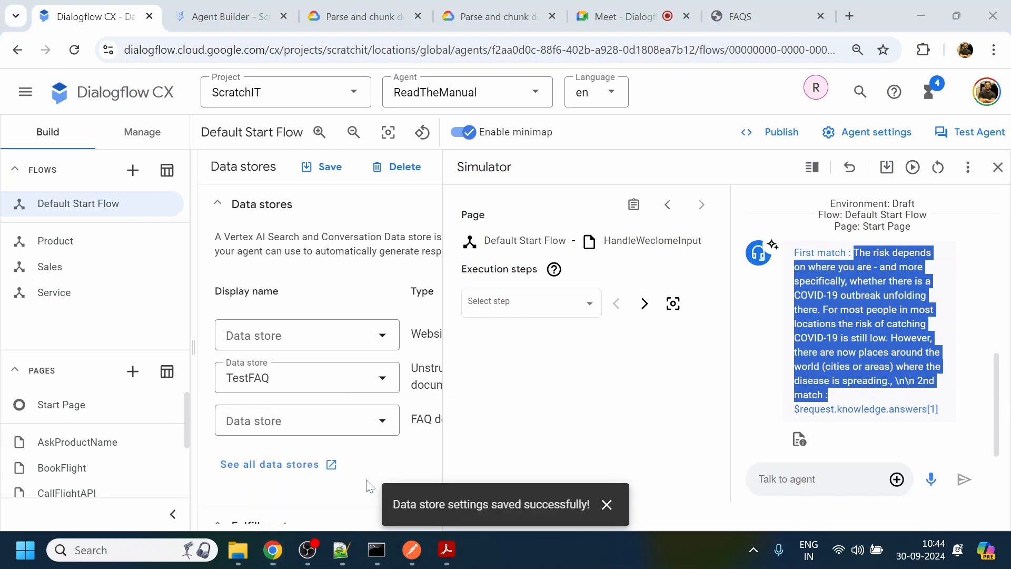
# - Review the course summary and the section on using security profiles to control access in the Amazon Connect Console Fundamentals PDF
pyautogui.click(446, 550)
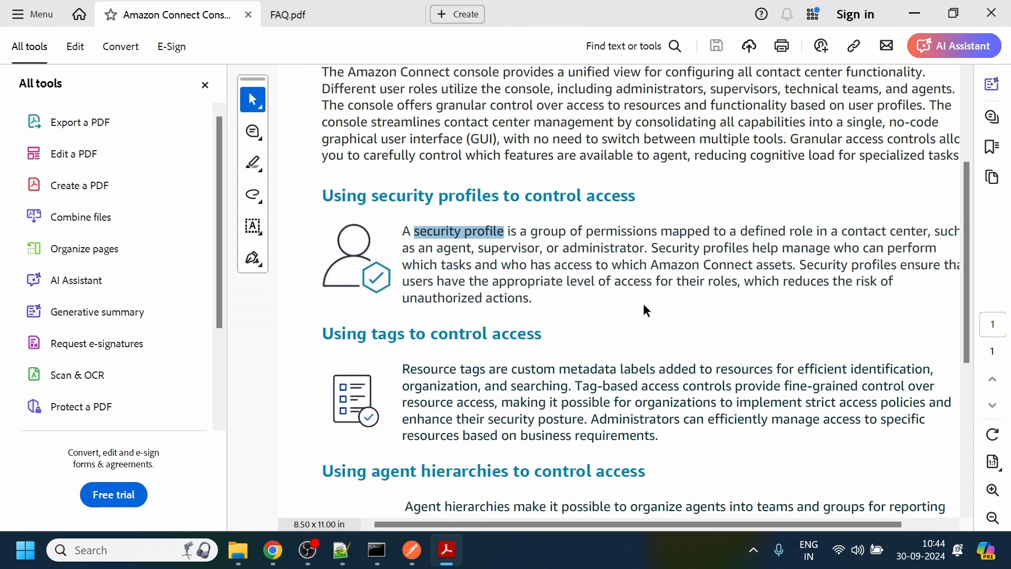
pyautogui.scroll(4, 643, 312)
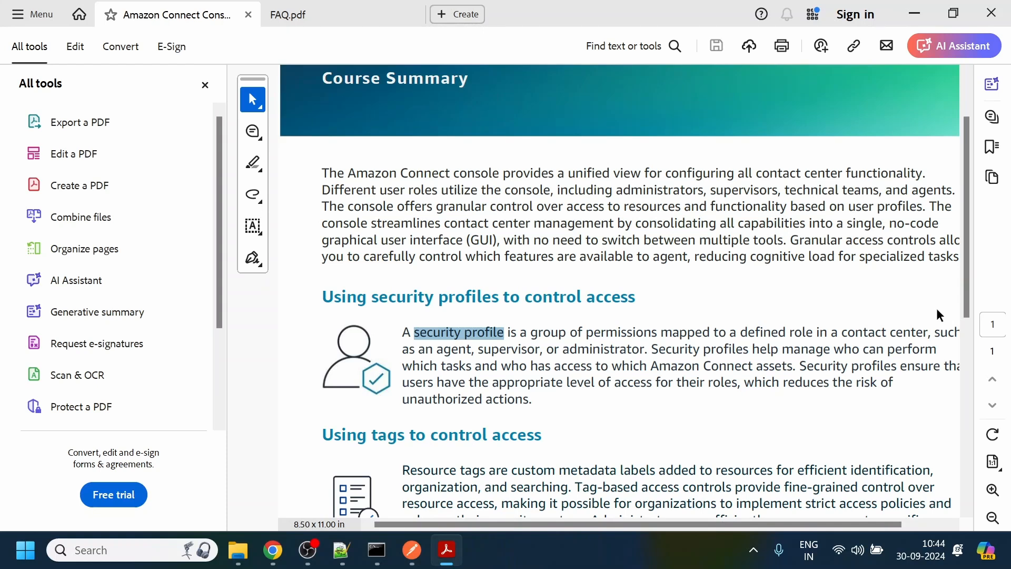
pyautogui.scroll(1, 936, 316)
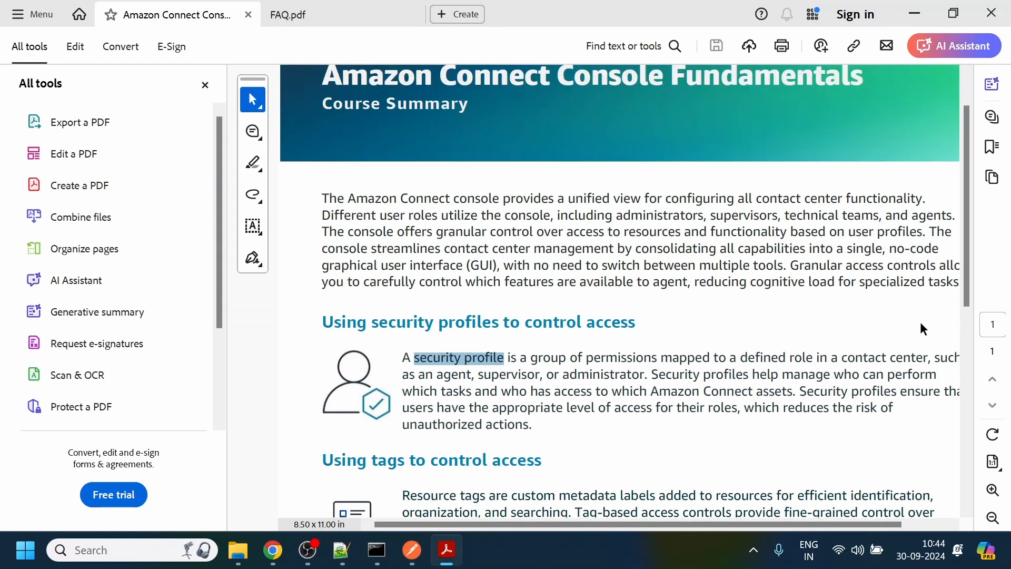
pyautogui.moveTo(323, 323); pyautogui.dragTo(614, 320)
pyautogui.hotkey('ctrl', 'c')
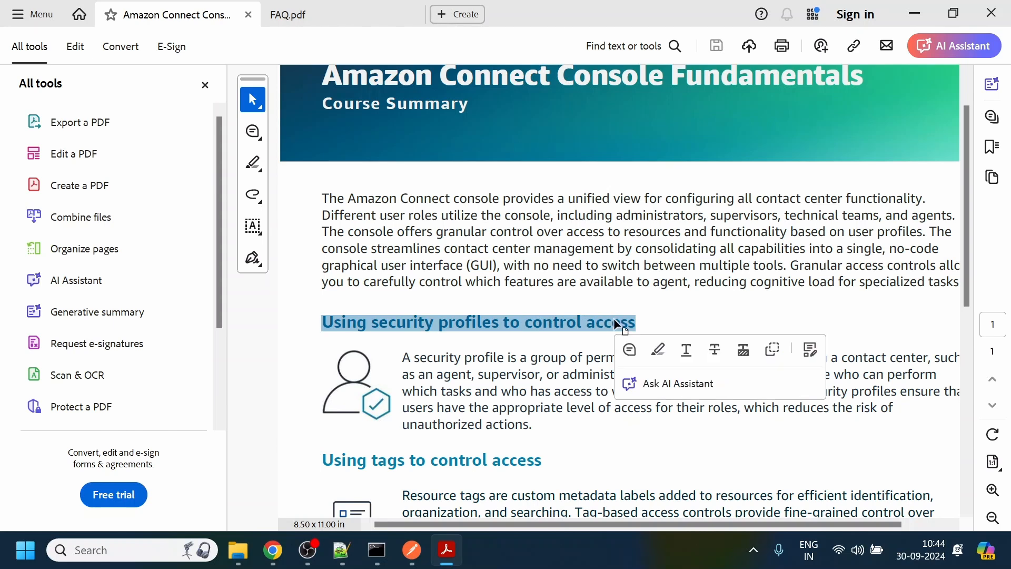
pyautogui.scroll(1, 629, 287)
pyautogui.scroll(-1, 629, 287)
pyautogui.scroll(-1, 621, 290)
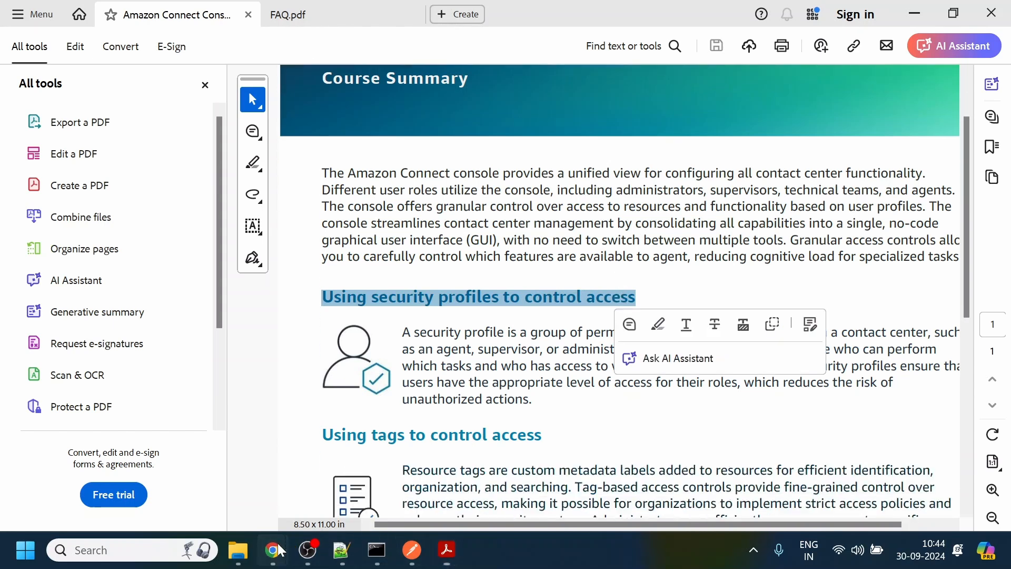
# - Back in Dialogflow CX, set the page's unstructured documents data store to AWS Connect, save the settings and reset the simulator
pyautogui.click(182, 464)
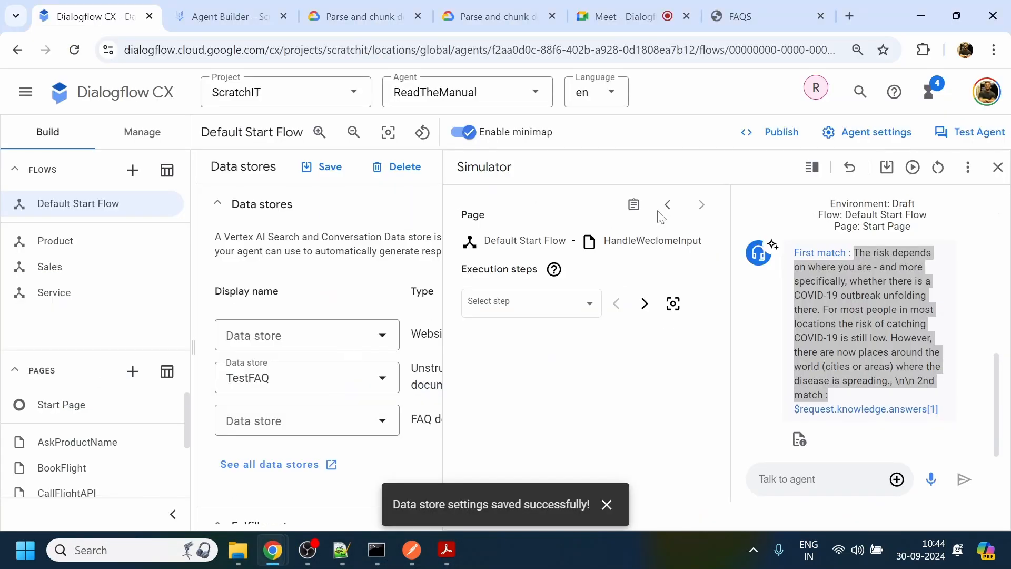
pyautogui.click(303, 389)
pyautogui.click(276, 467)
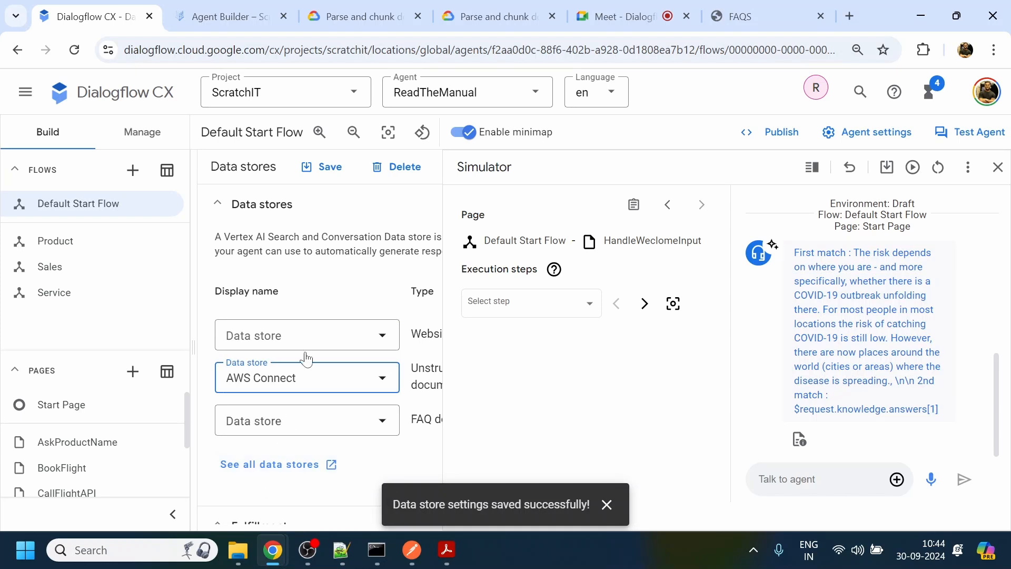
pyautogui.click(327, 169)
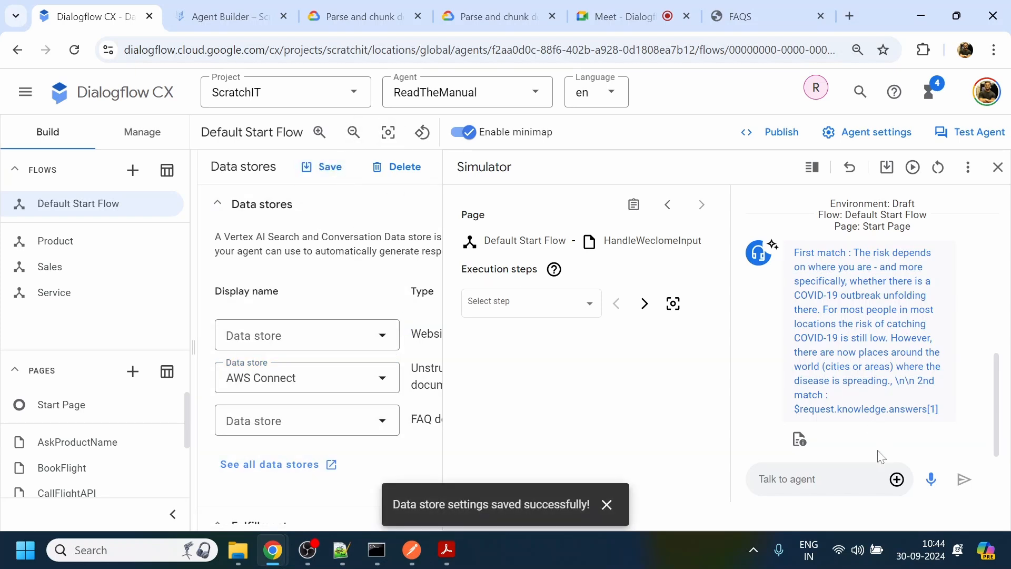
pyautogui.click(938, 167)
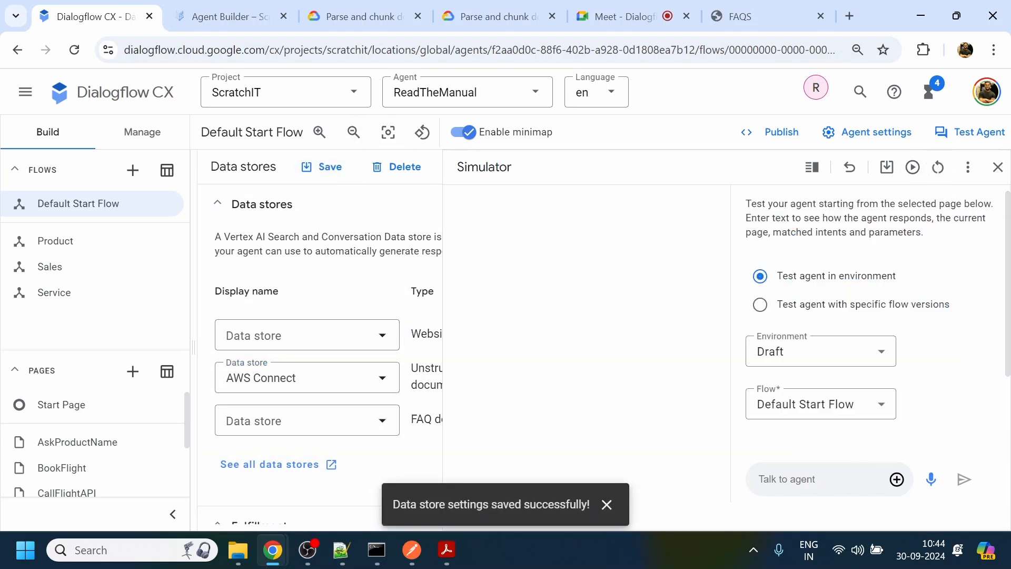
pyautogui.click(323, 167)
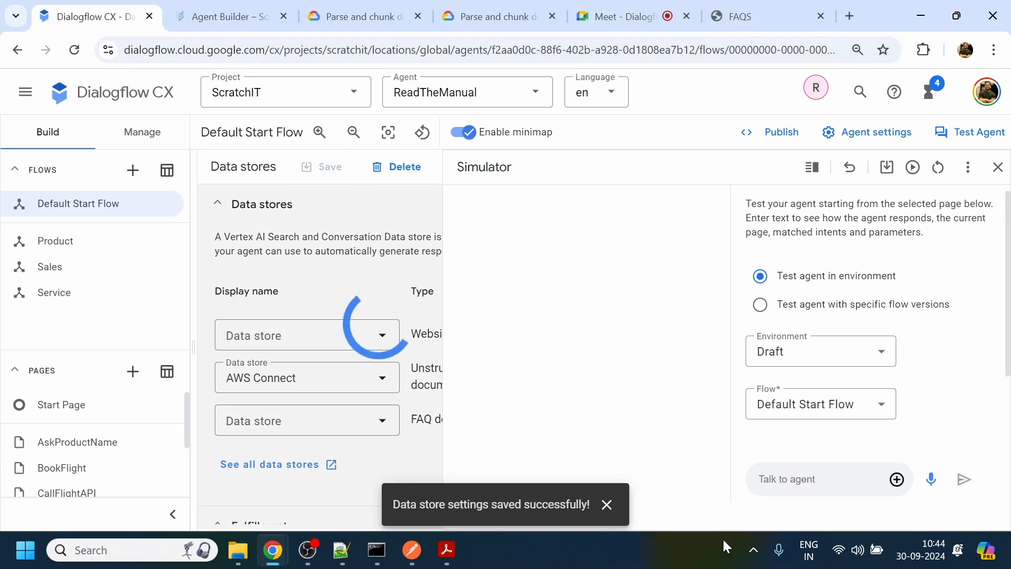
# - Test the agent with "hi" and "Using security profiles to control access", and highlight the page and intent it matched
pyautogui.write('hi')
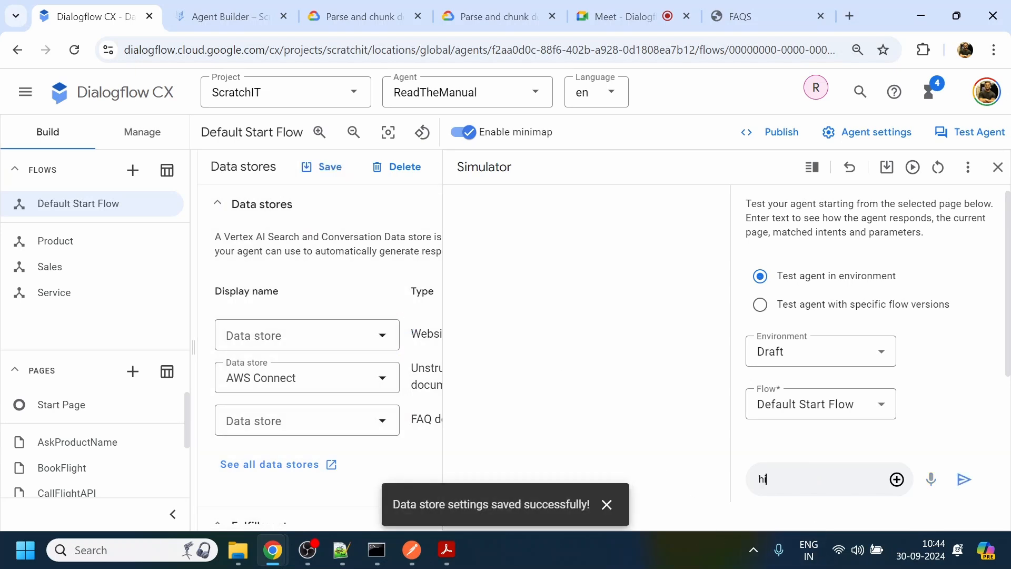
pyautogui.press('Return')
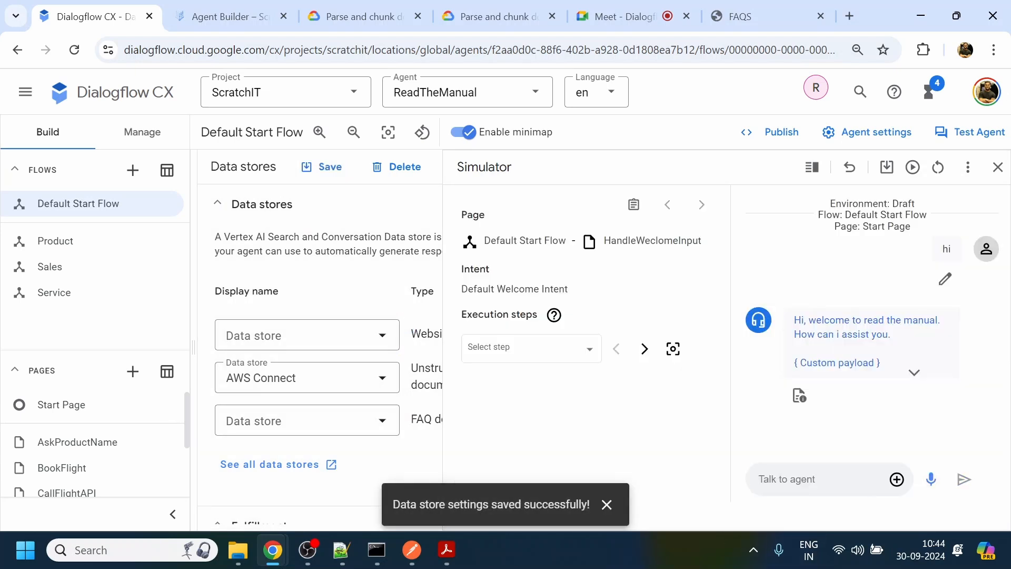
pyautogui.hotkey('ctrl', 'v')
pyautogui.press('Return')
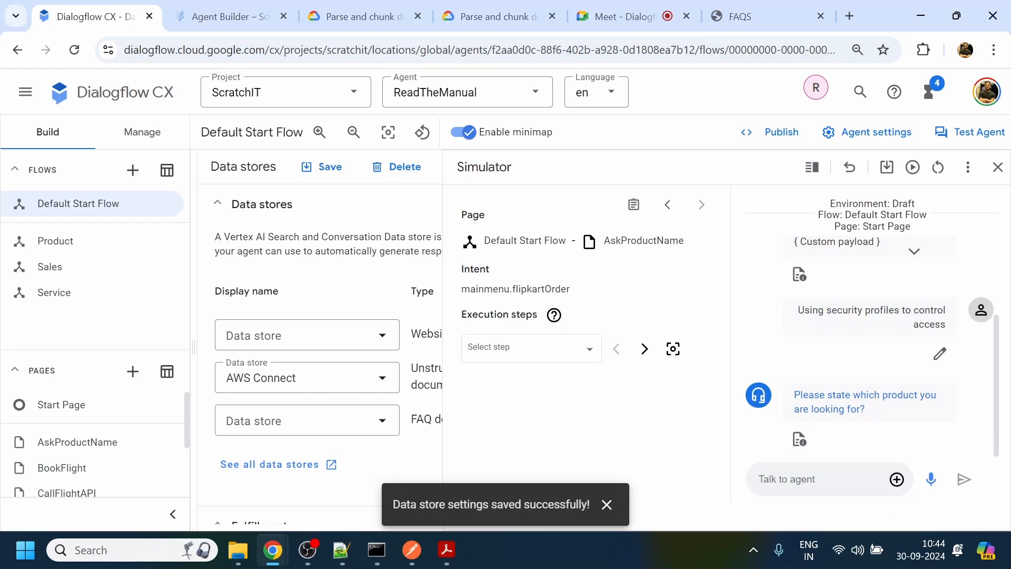
pyautogui.moveTo(605, 241); pyautogui.dragTo(692, 243)
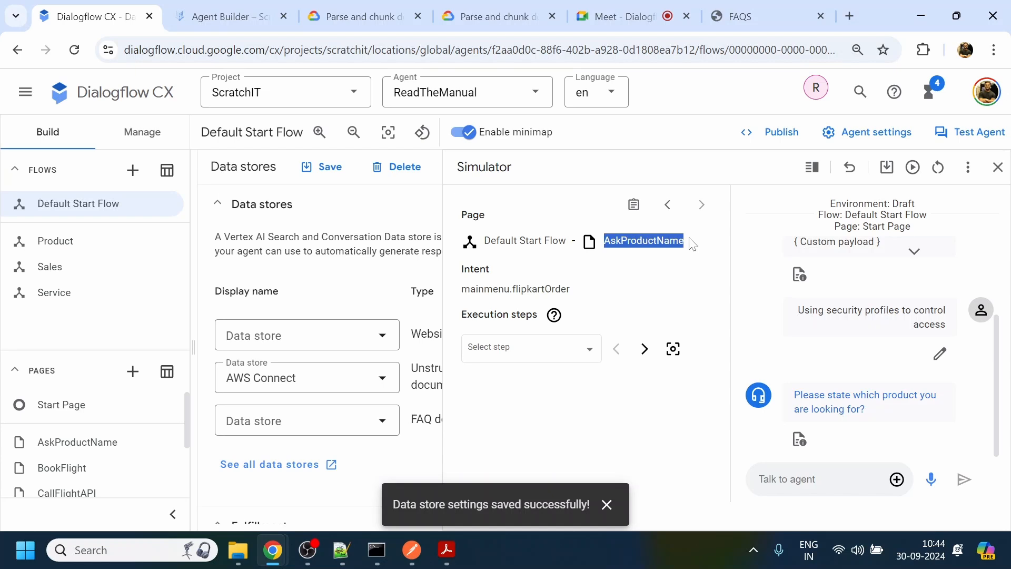
pyautogui.moveTo(538, 289); pyautogui.dragTo(566, 289)
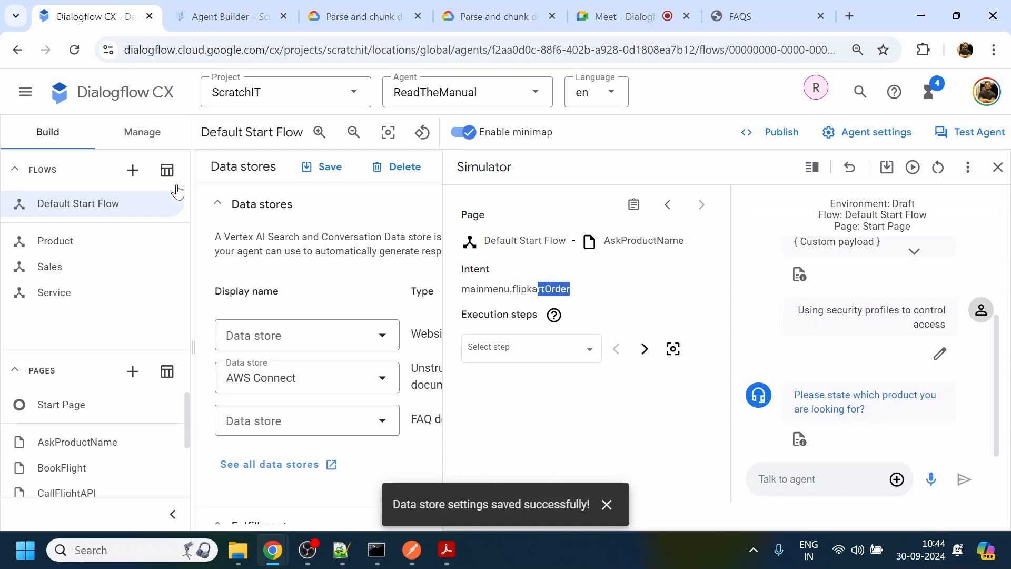
# - Close the simulator and select the mainmenu.flipkartOrder intent in the agent's intents list
pyautogui.click(153, 134)
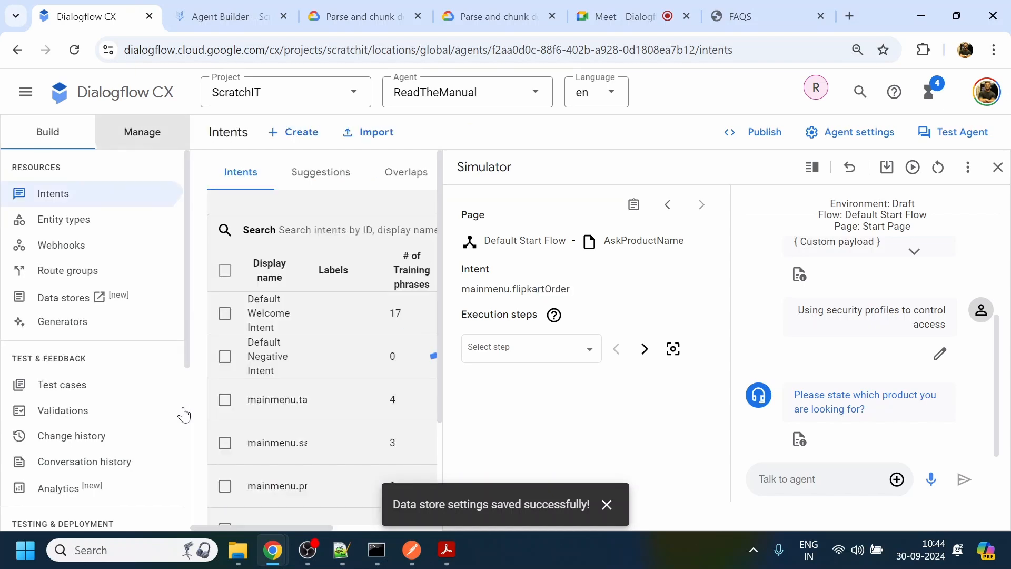
pyautogui.scroll(-2, 441, 286)
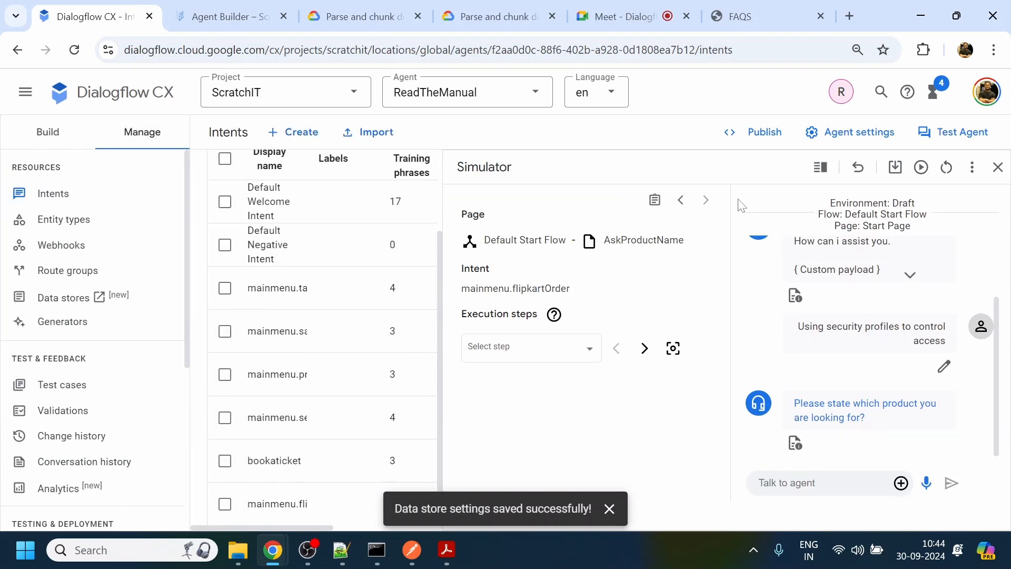
pyautogui.click(998, 168)
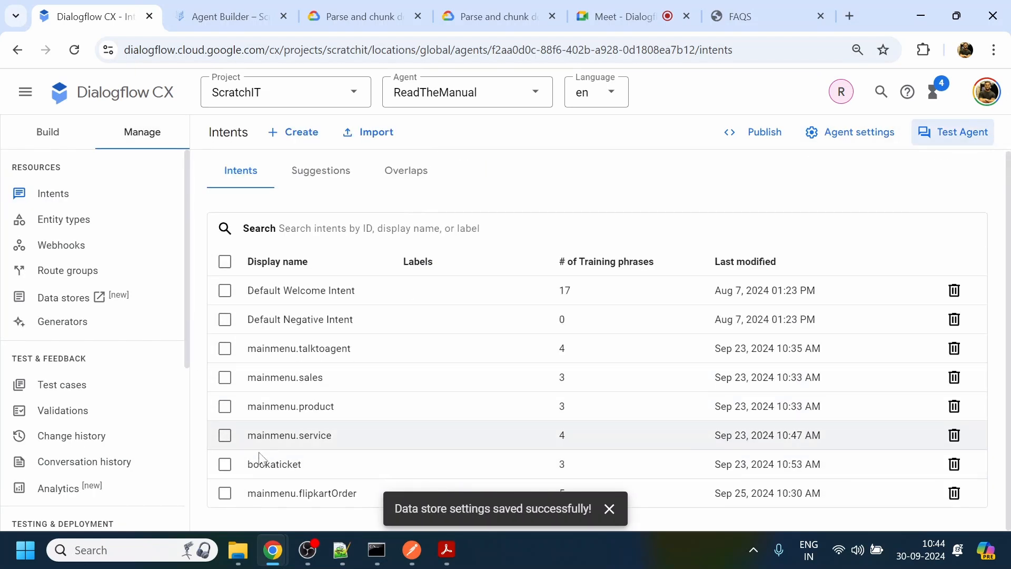
pyautogui.click(232, 488)
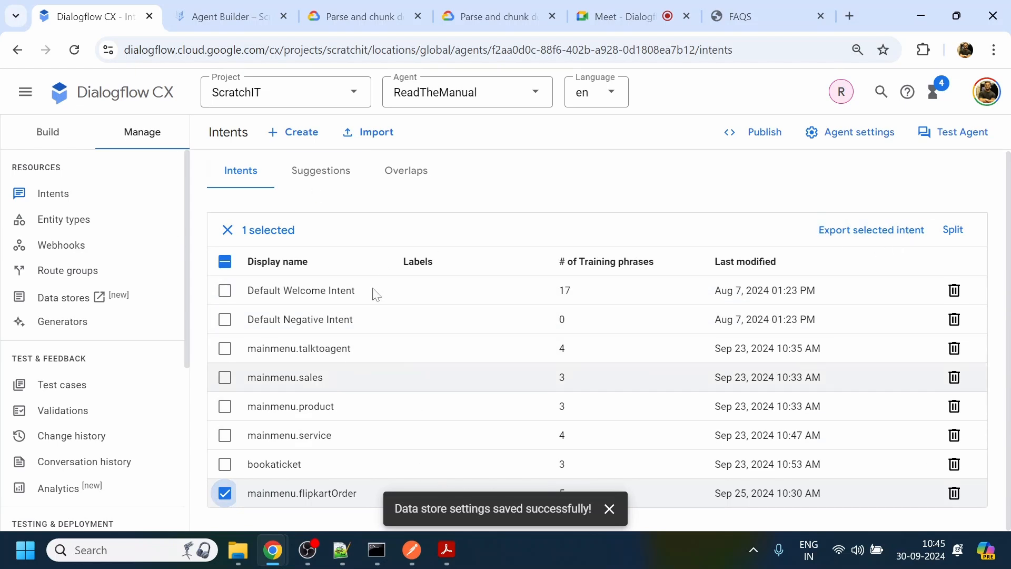
# - Delete the mainmenu.flipkartOrder route from the HandleWeclomeInput page in the Default Start Flow
pyautogui.click(59, 138)
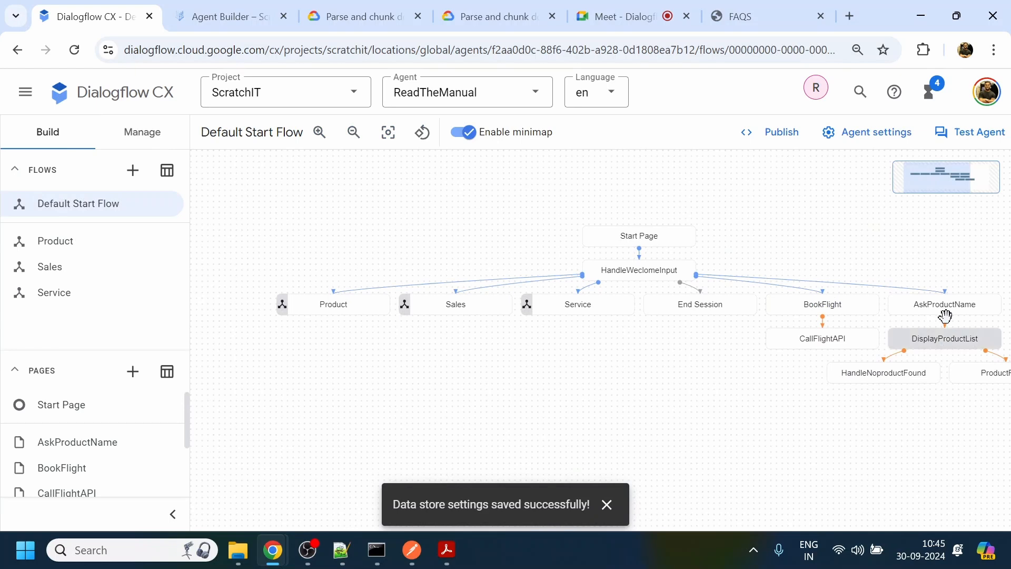
pyautogui.click(639, 270)
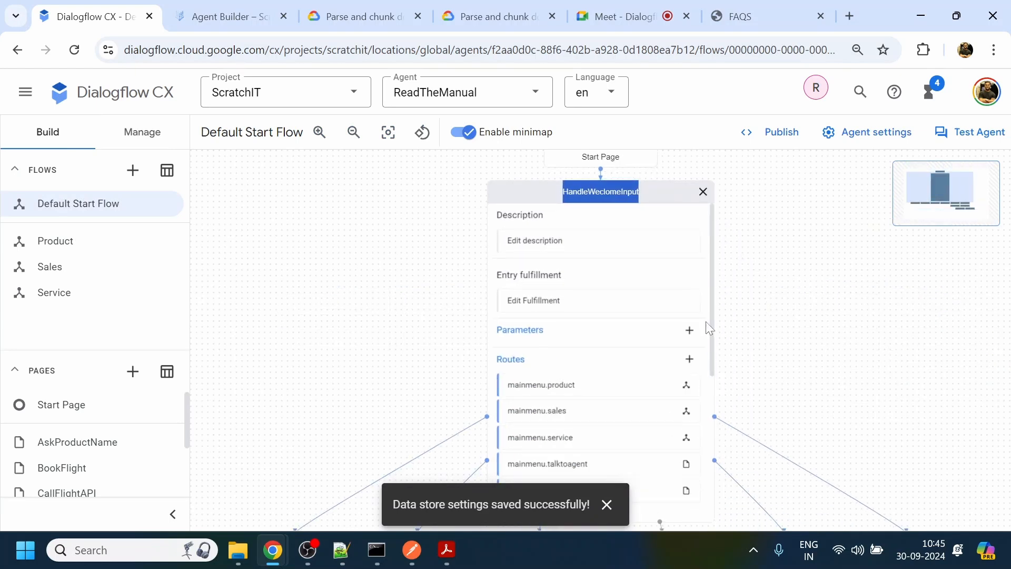
pyautogui.scroll(-1, 714, 327)
pyautogui.click(505, 315)
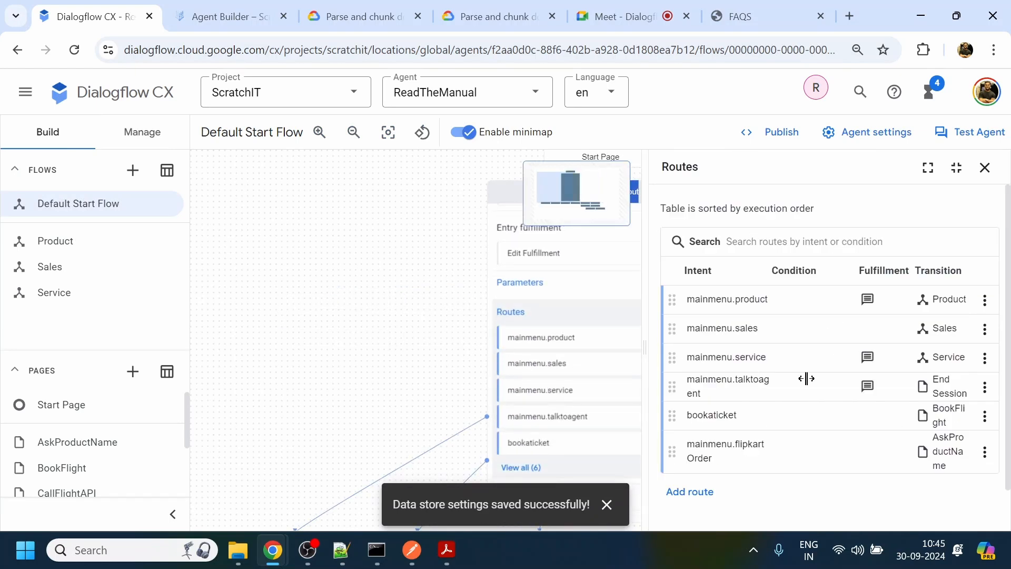
pyautogui.click(984, 452)
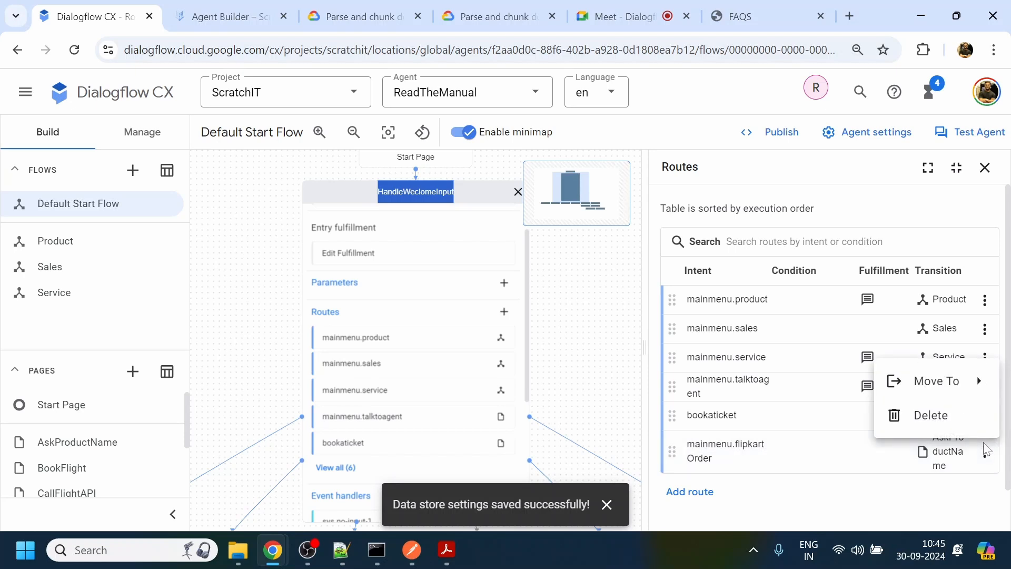
pyautogui.moveTo(979, 393)
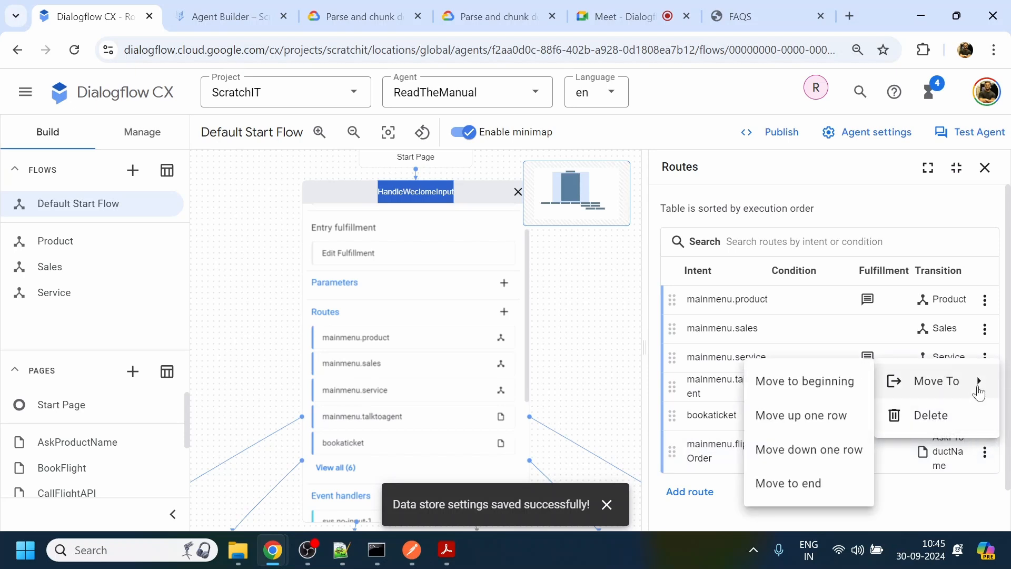
pyautogui.click(970, 415)
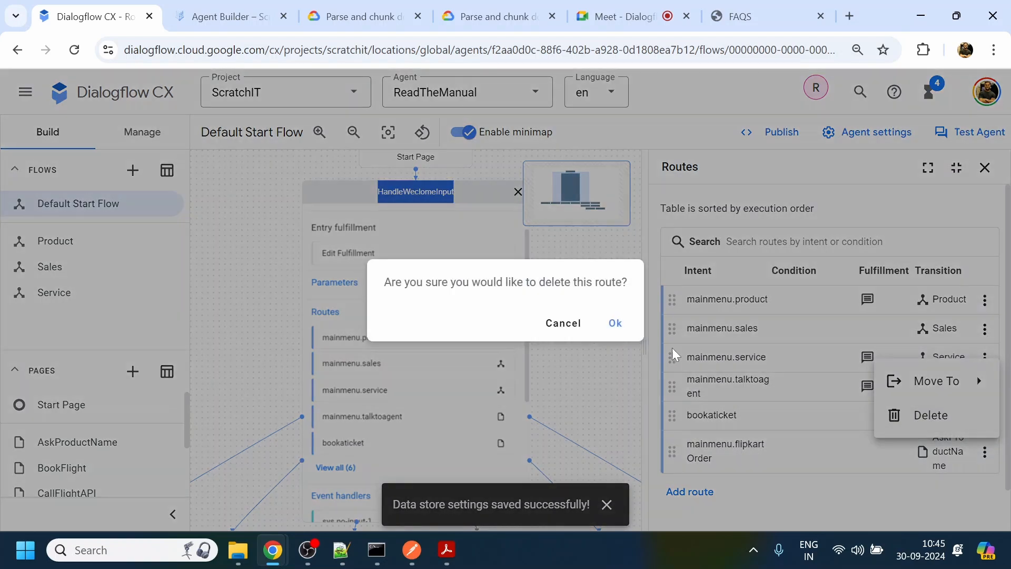
pyautogui.click(615, 323)
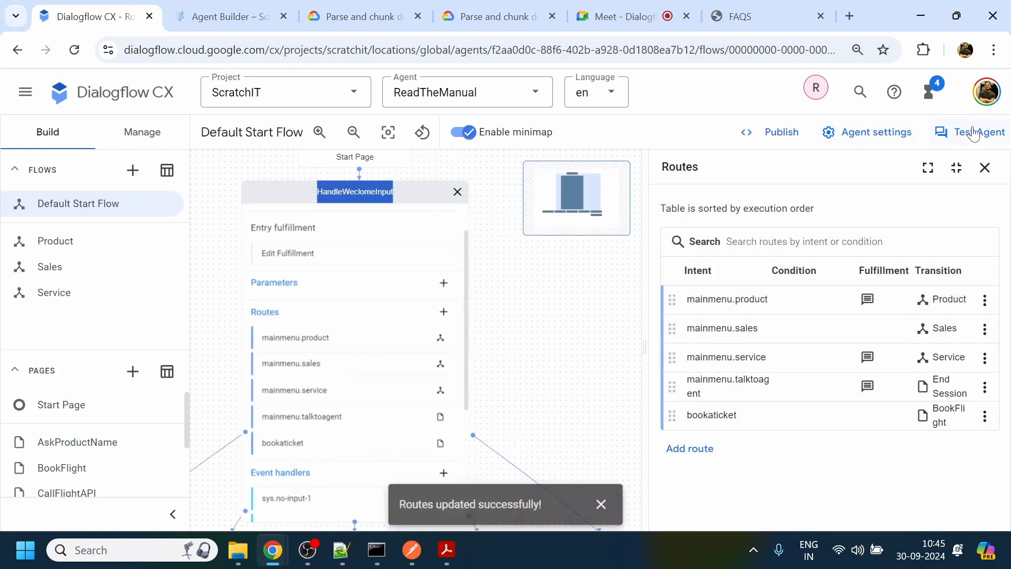
# - Retest the agent in the simulator with "Using security profiles to control access" and review its reply
pyautogui.click(974, 134)
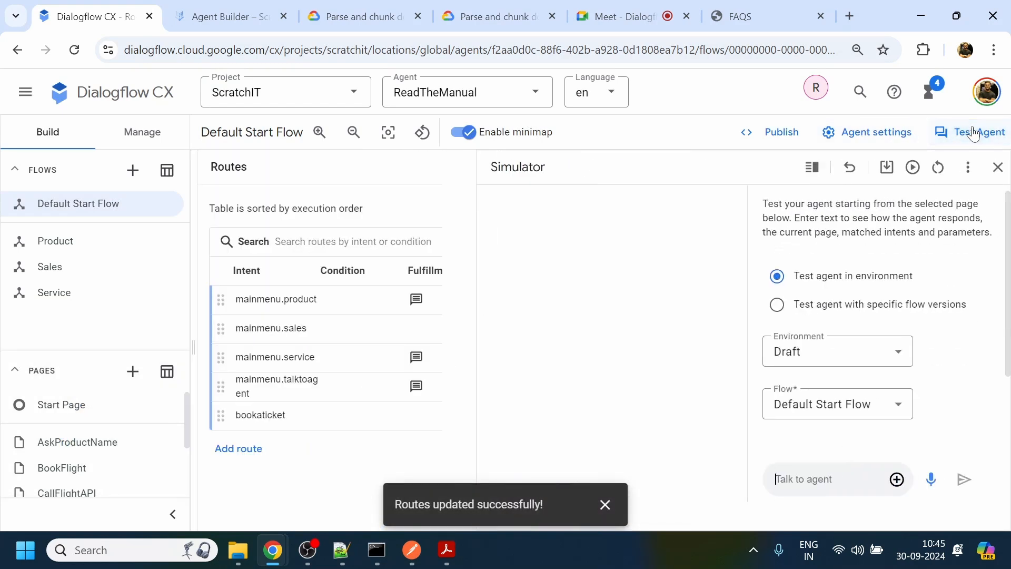
pyautogui.click(913, 169)
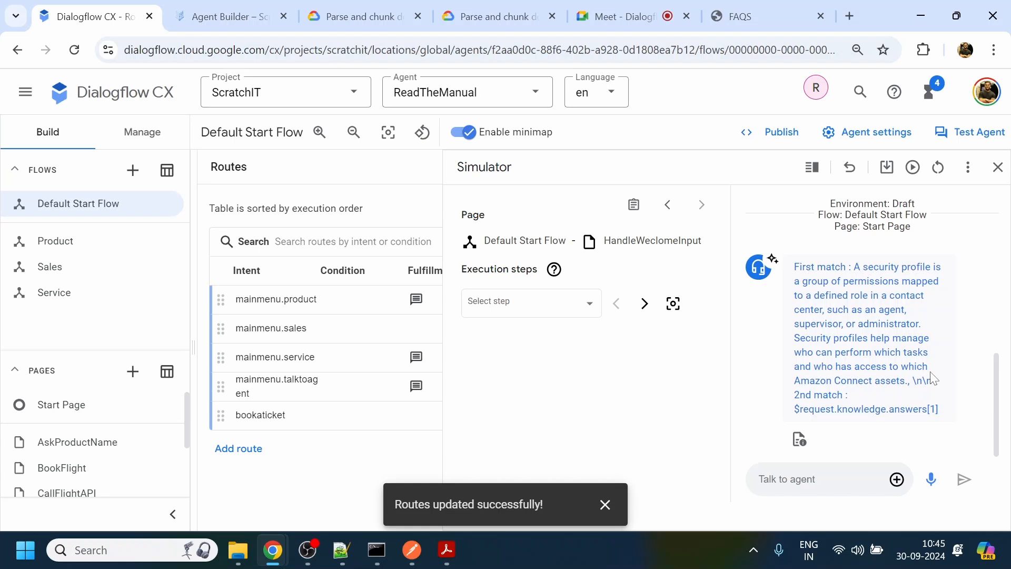
pyautogui.scroll(2, 752, 394)
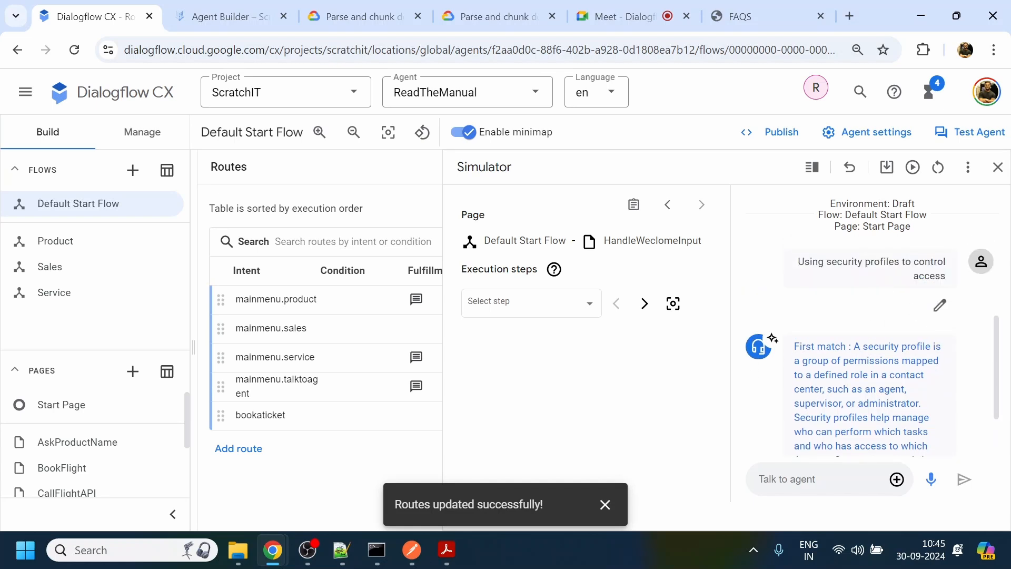
# - Copy the phrase "Tag-based access controls" from the Amazon Connect Console PDF and return to Dialogflow CX
pyautogui.moveTo(447, 550)
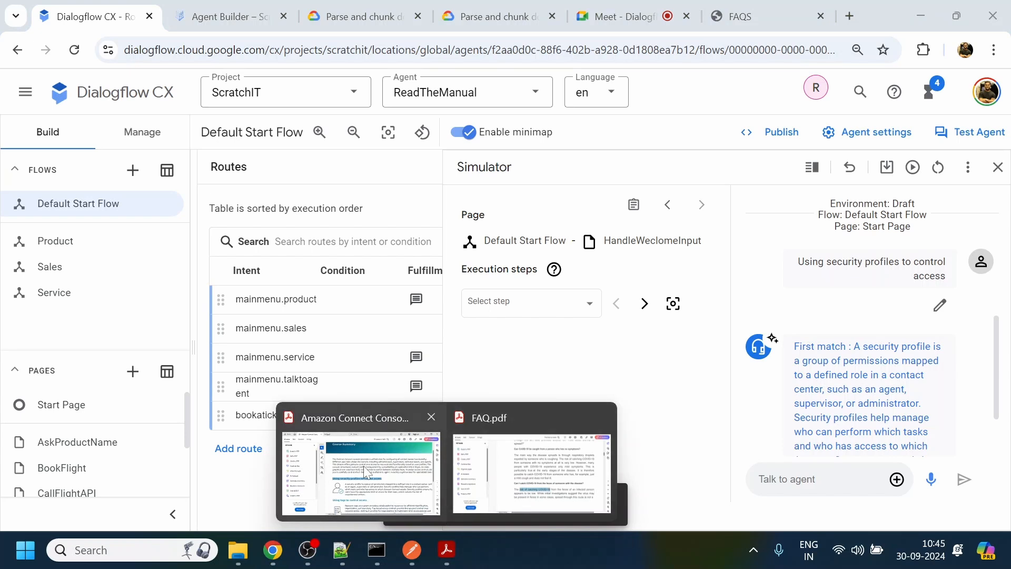
pyautogui.click(392, 464)
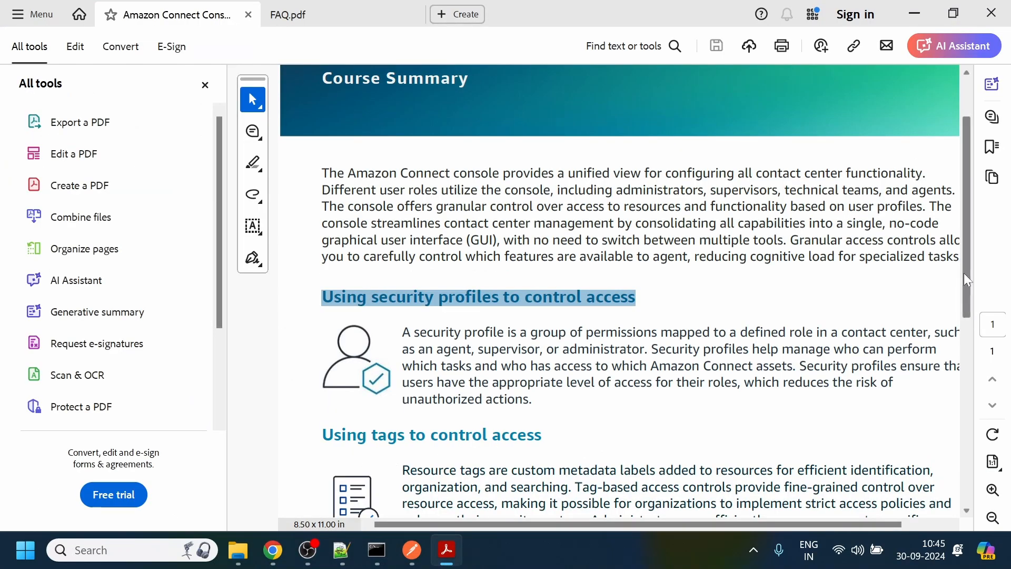
pyautogui.moveTo(964, 273); pyautogui.dragTo(965, 359)
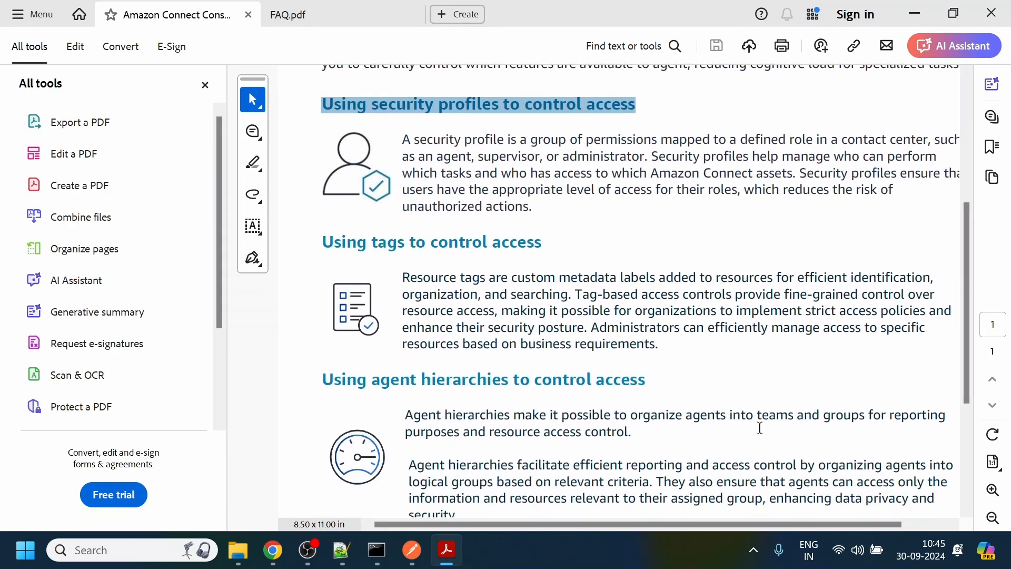
pyautogui.moveTo(577, 293); pyautogui.dragTo(694, 301)
pyautogui.hotkey('ctrl', 'c')
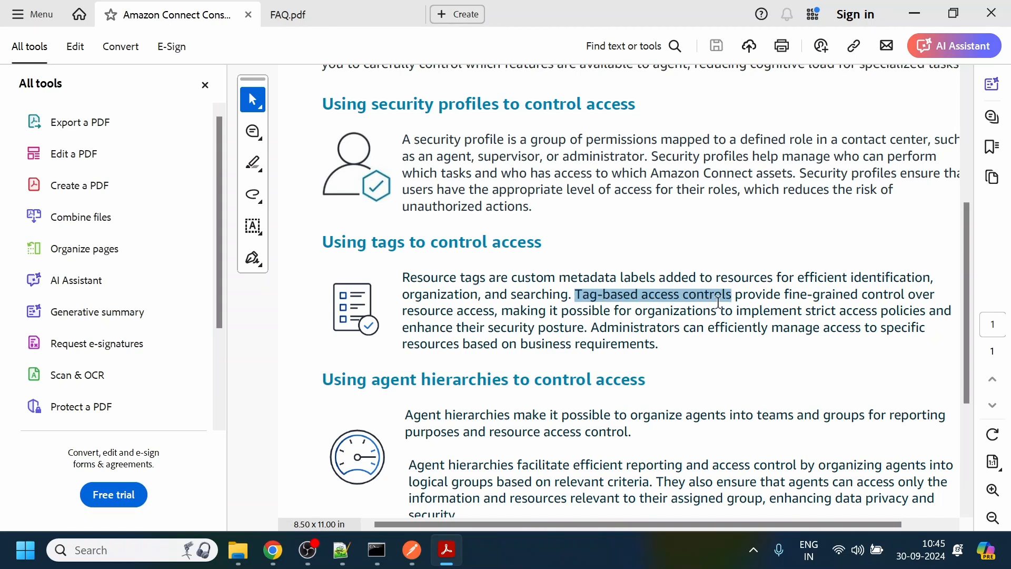
pyautogui.hotkey('alt', 'Tab')
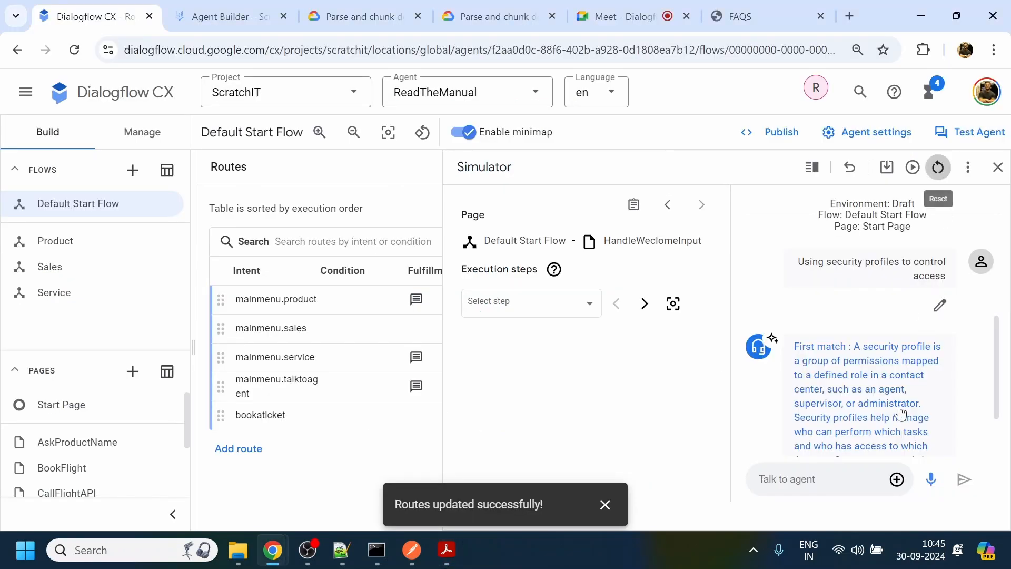
# - Reset the simulator, test the agent with "hi" and "Tag-based access controls", and highlight the first match in its reply
pyautogui.click(938, 167)
pyautogui.write('hi')
pyautogui.press('Return')
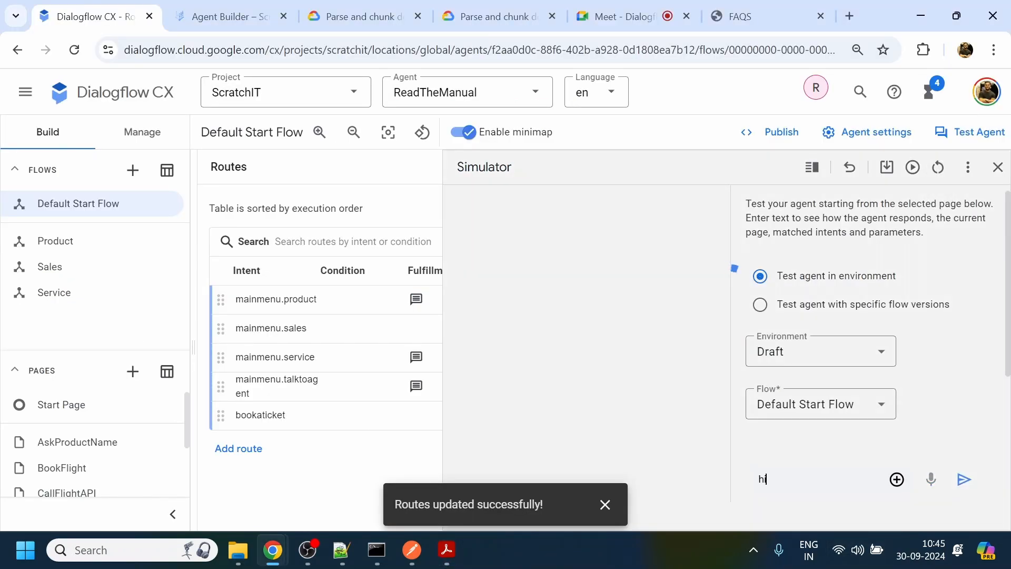
pyautogui.hotkey('ctrl', 'v')
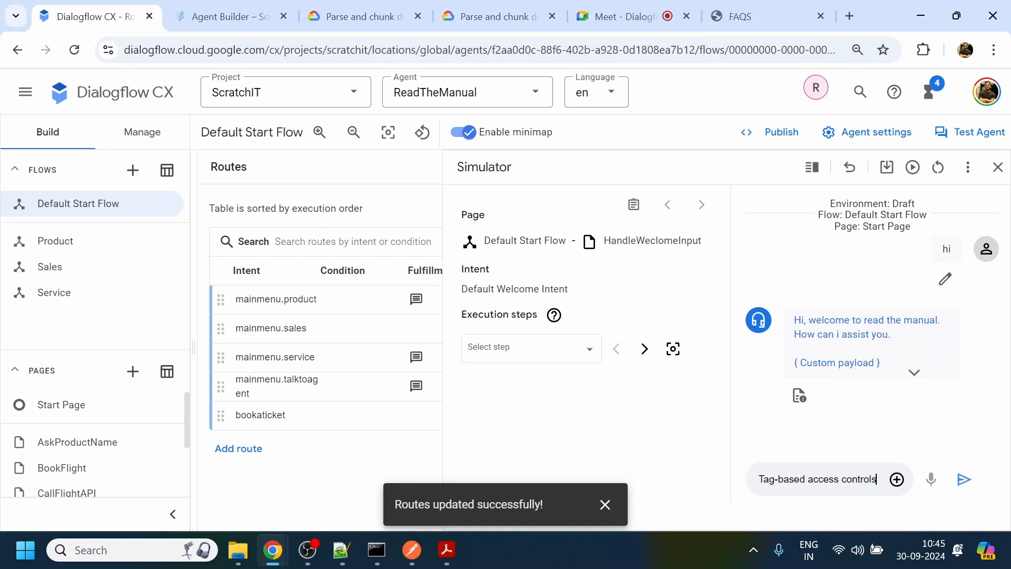
pyautogui.press('Return')
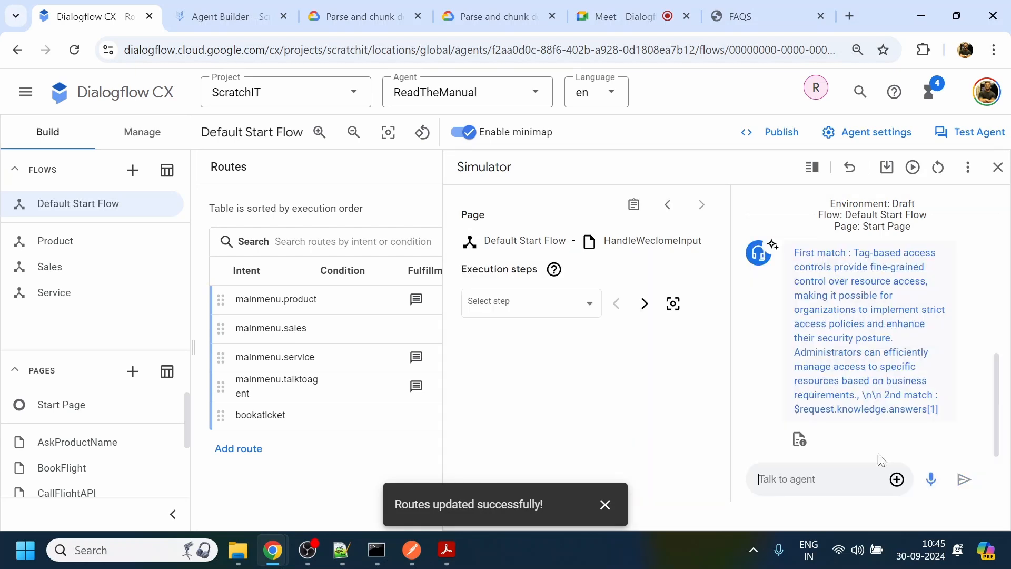
pyautogui.moveTo(854, 252); pyautogui.dragTo(861, 395)
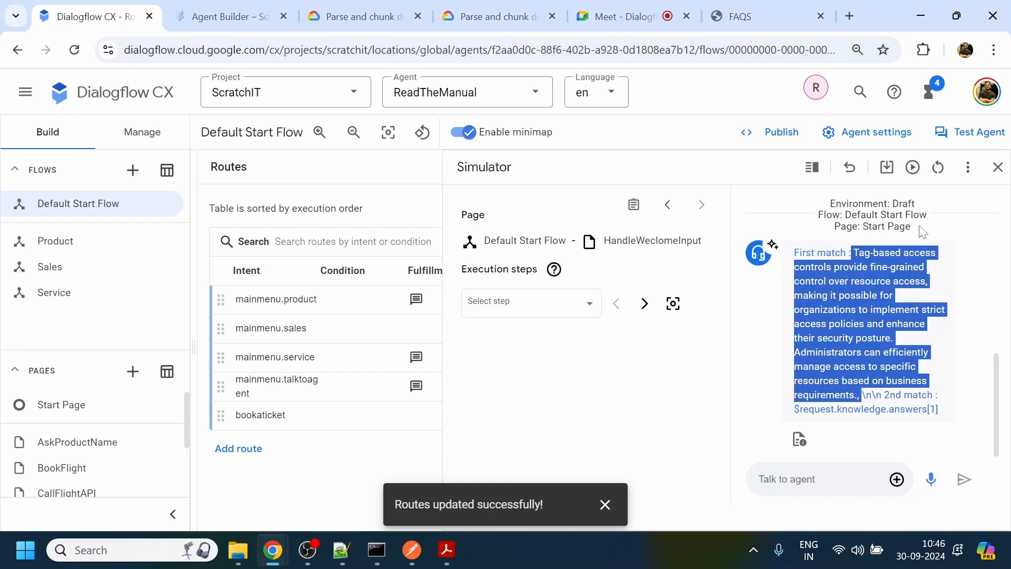
# - Close the simulator and open the ReadTheManual agent's resource management view with its intents list
pyautogui.click(997, 167)
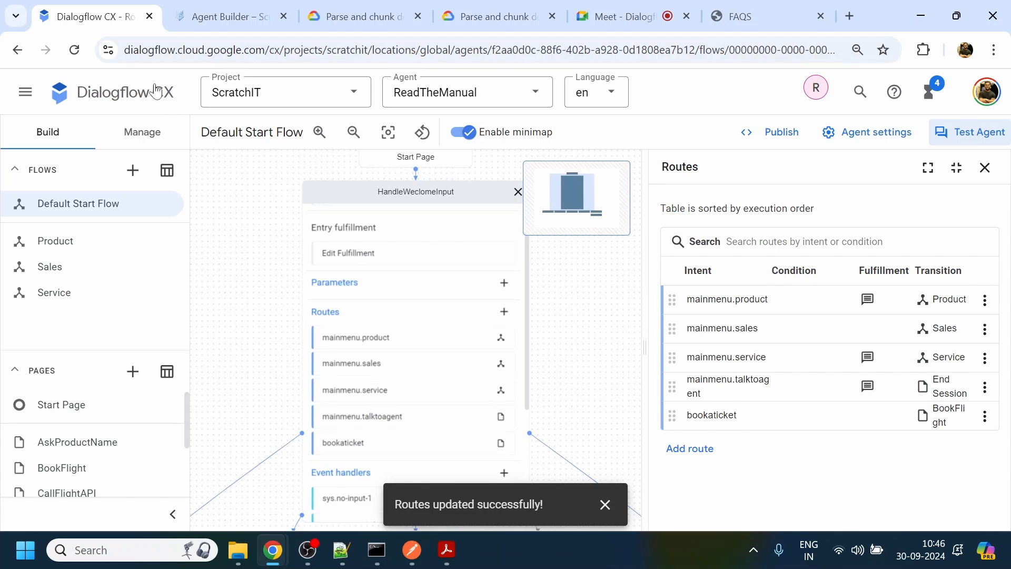
pyautogui.click(154, 136)
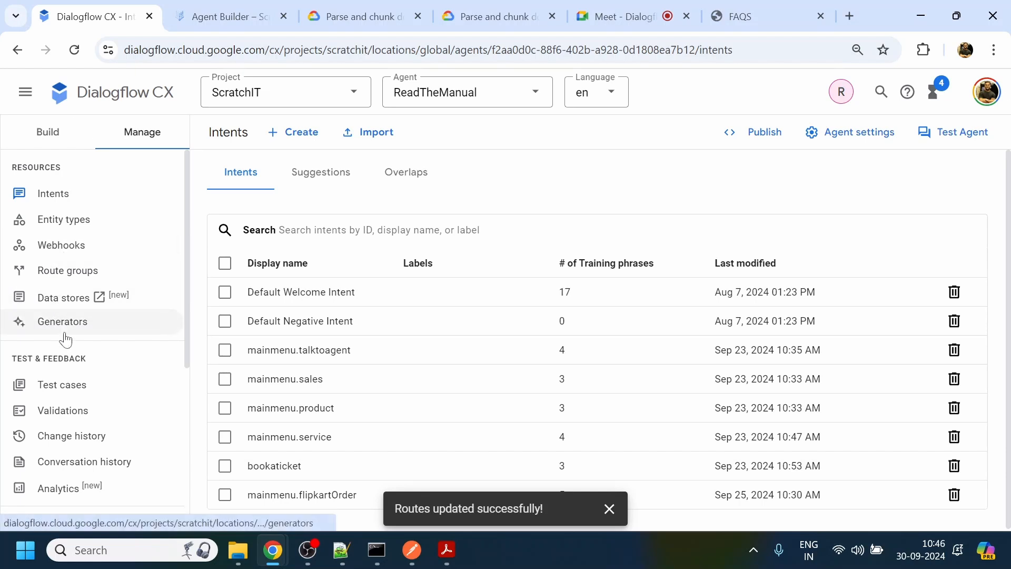
# - Review the IRCTC FAQs web page and its available page options, and check the AWS Connect data store in Agent Builder
pyautogui.click(757, 4)
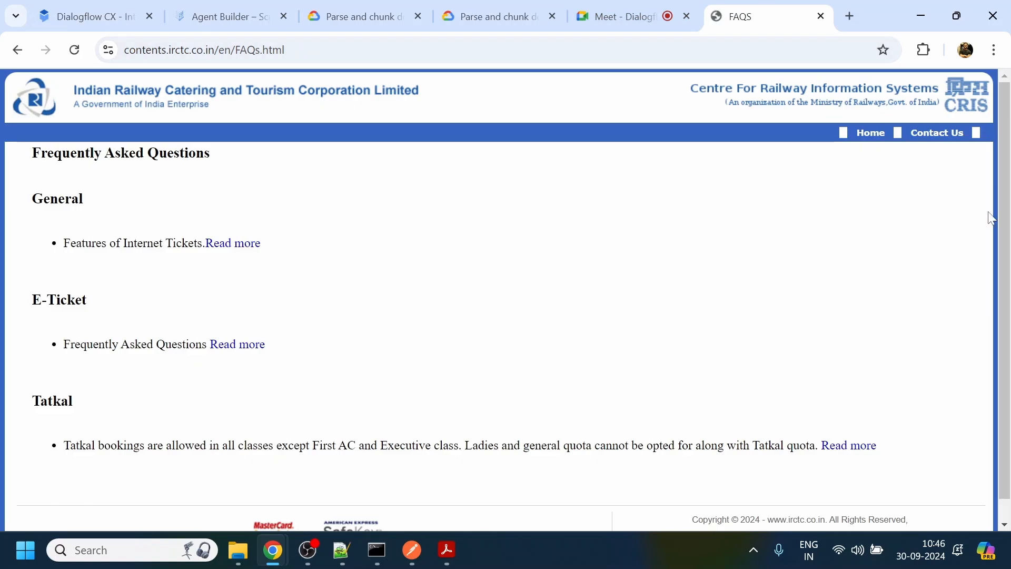
pyautogui.rightClick(653, 207)
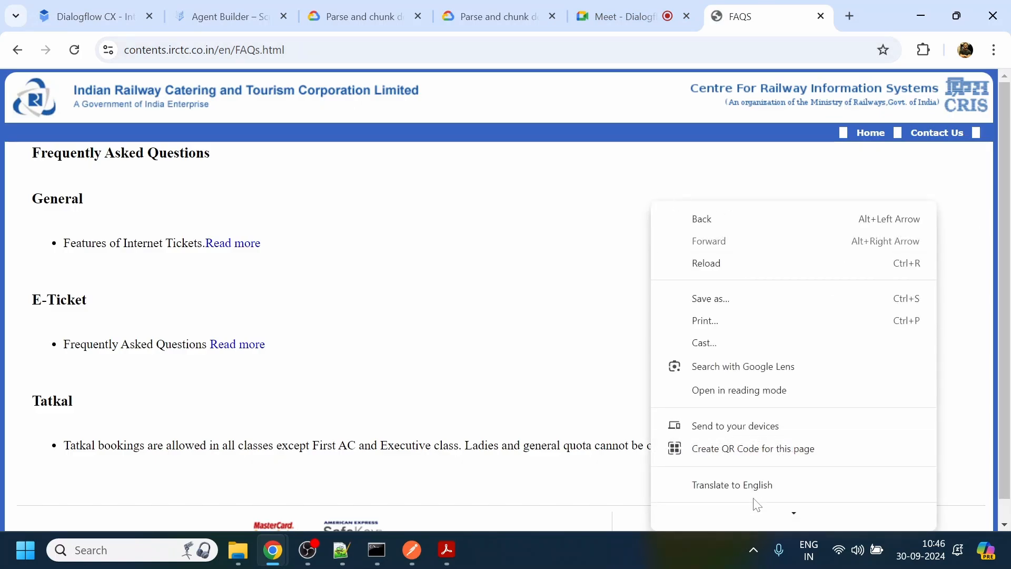
pyautogui.moveTo(757, 521)
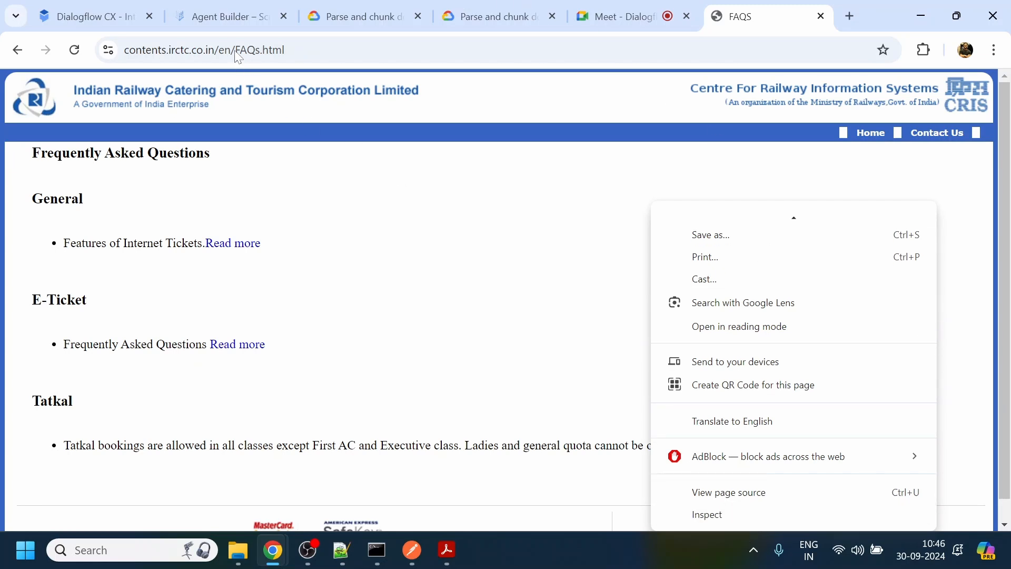
pyautogui.click(233, 12)
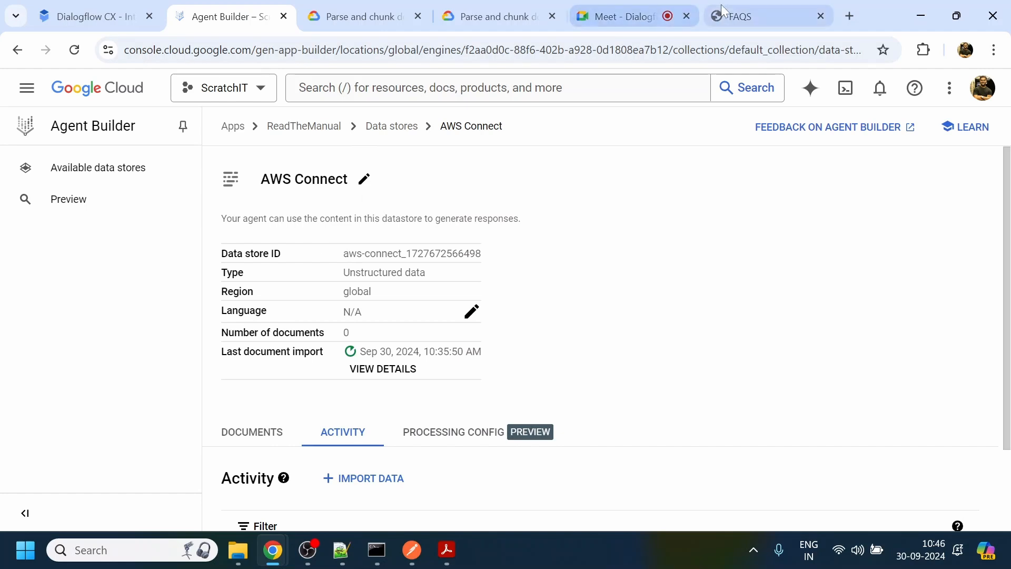
pyautogui.click(793, 17)
pyautogui.click(275, 50)
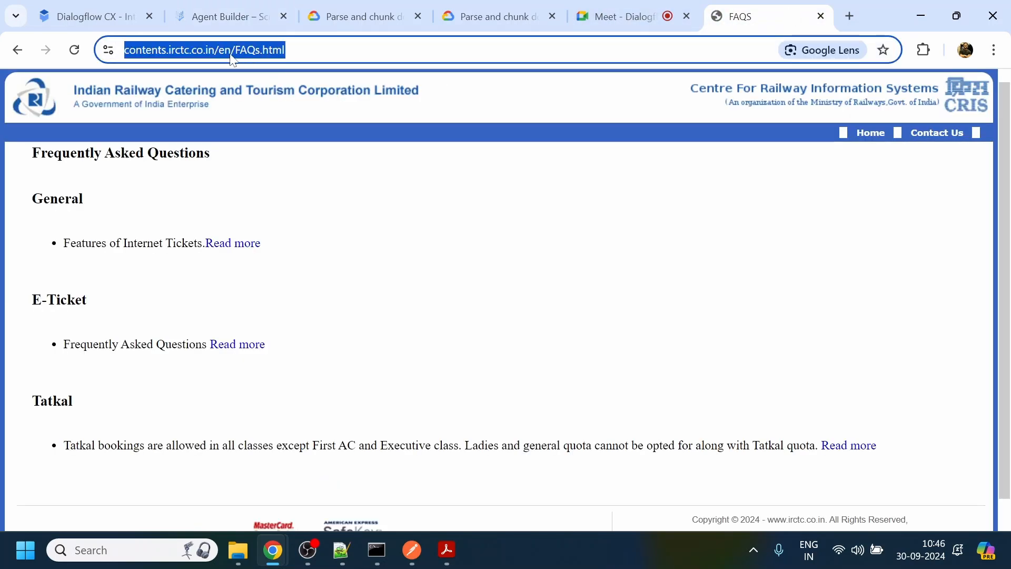
pyautogui.click(236, 52)
pyautogui.moveTo(254, 50); pyautogui.dragTo(320, 50)
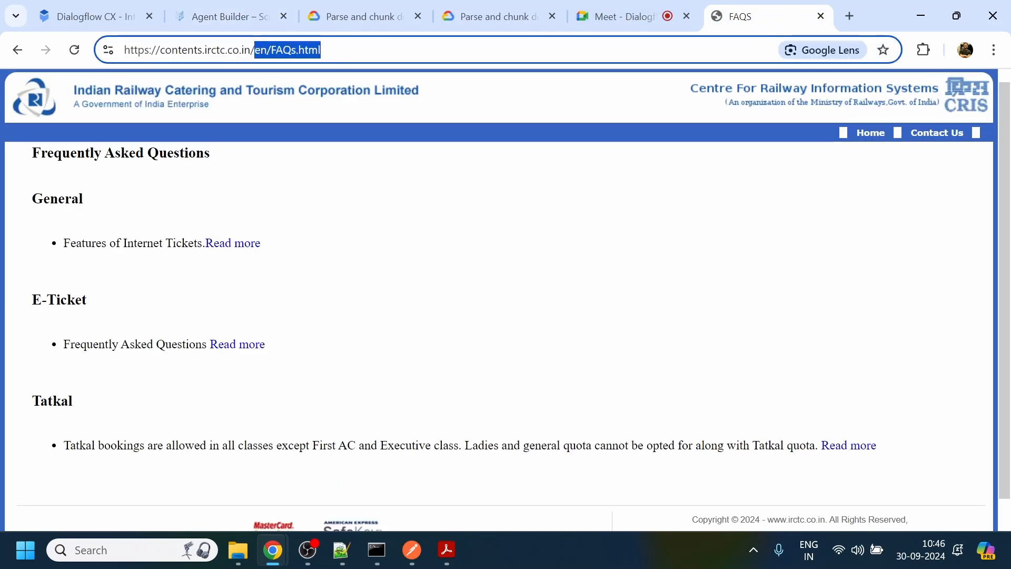
pyautogui.press('BackSpace')
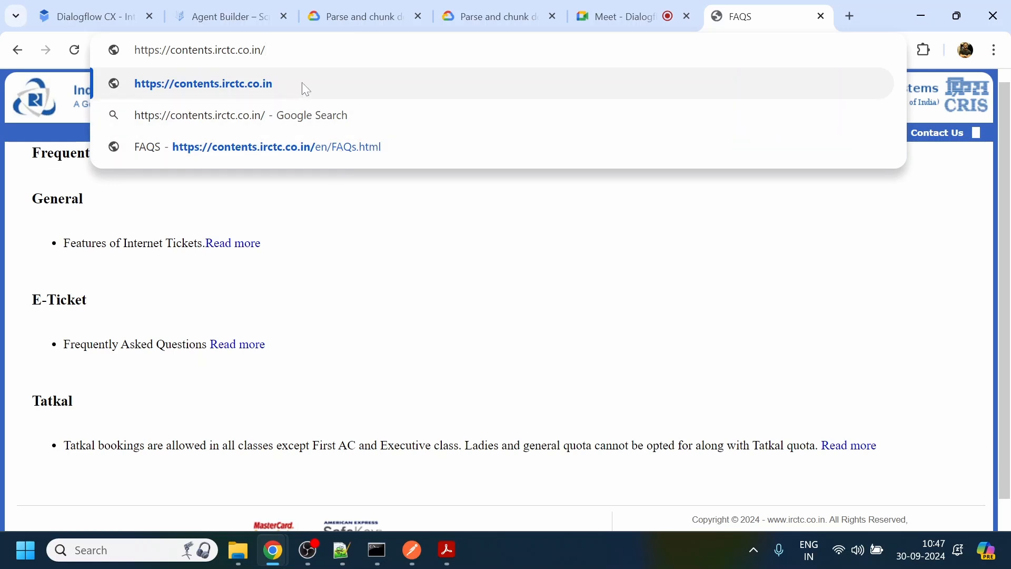
pyautogui.write('*')
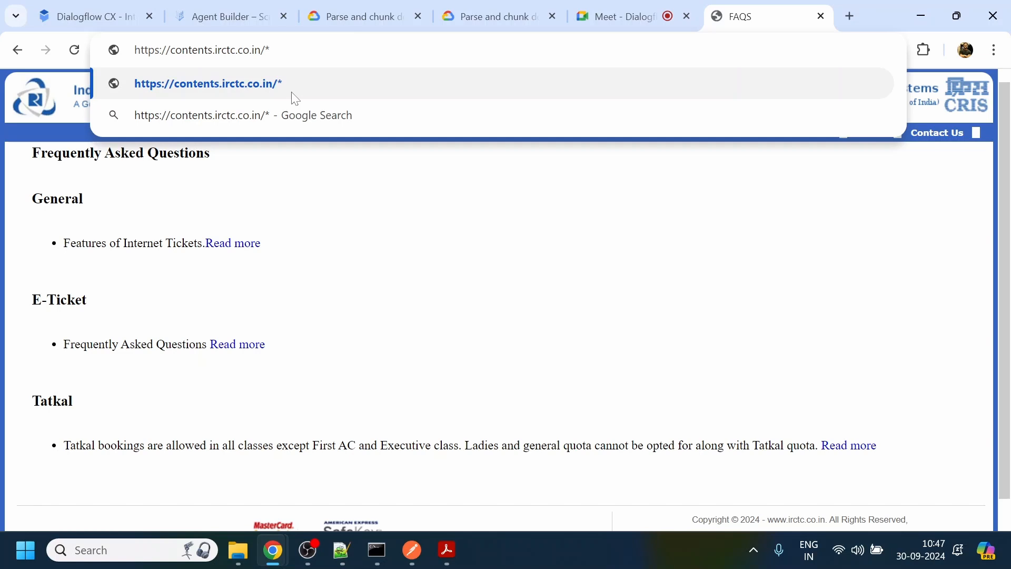
pyautogui.press('BackSpace')
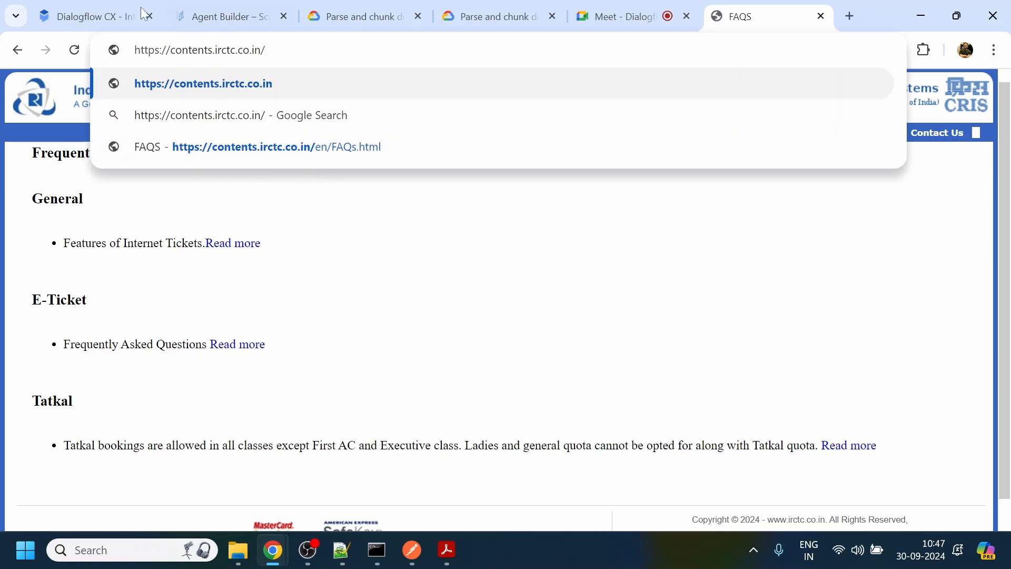
pyautogui.moveTo(232, 11)
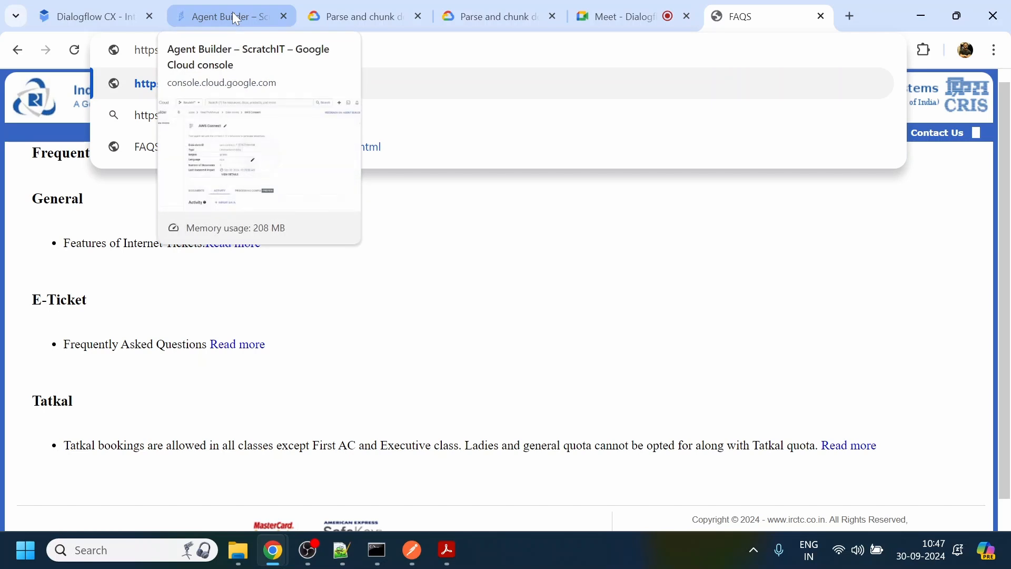
pyautogui.click(88, 3)
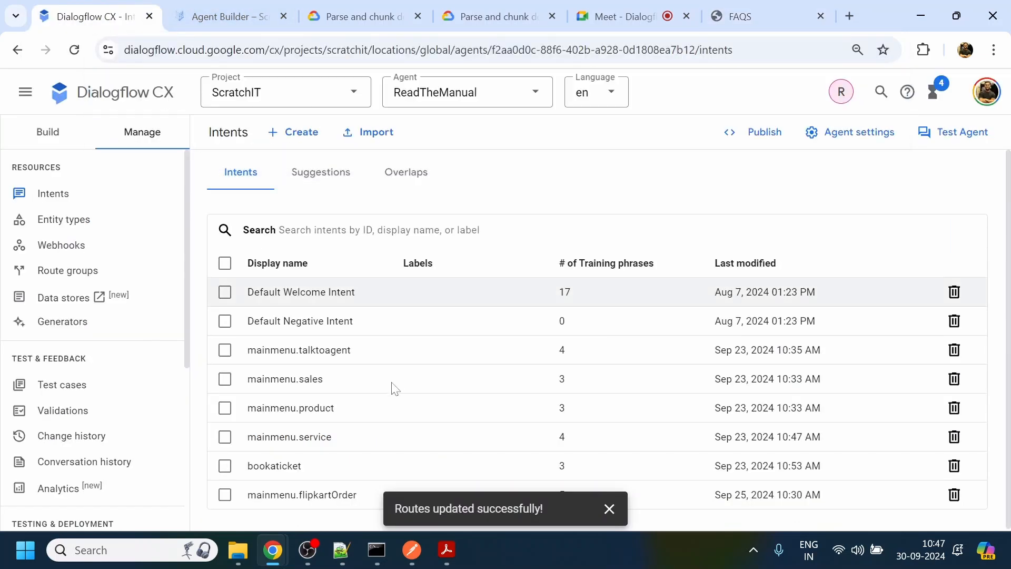